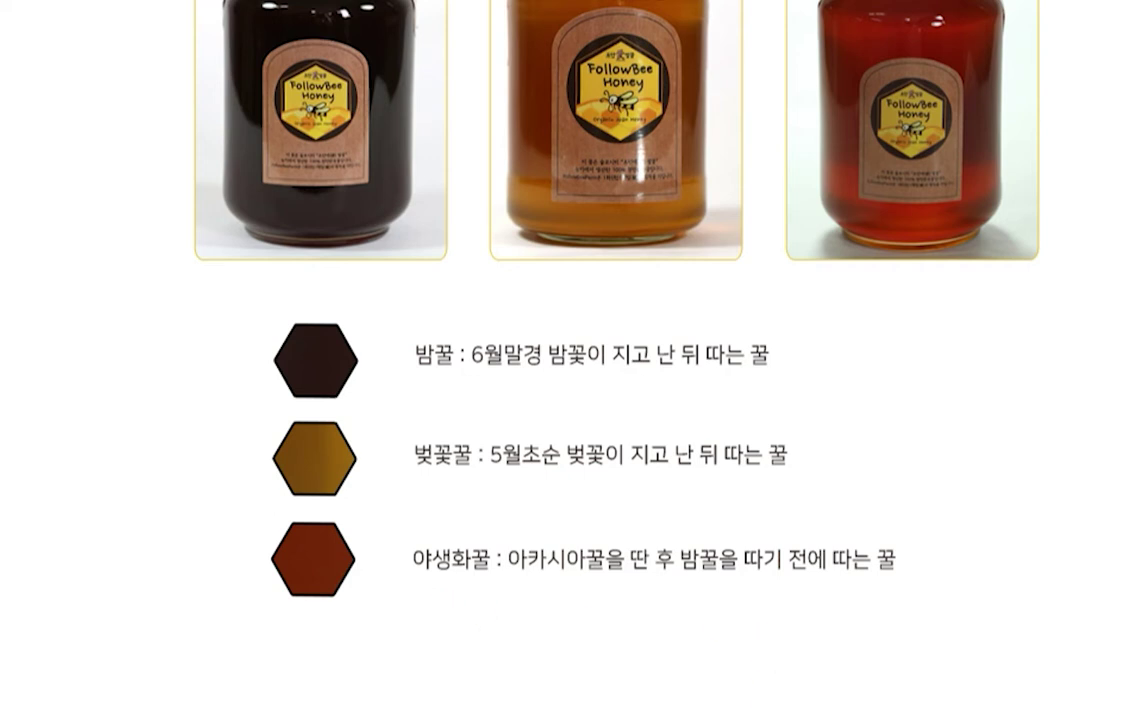
- Switch to Photoshop's untitled honey jar document and activate the Custom Shape tool
{"action": "mouse_move", "coordinate": [380, 719]}
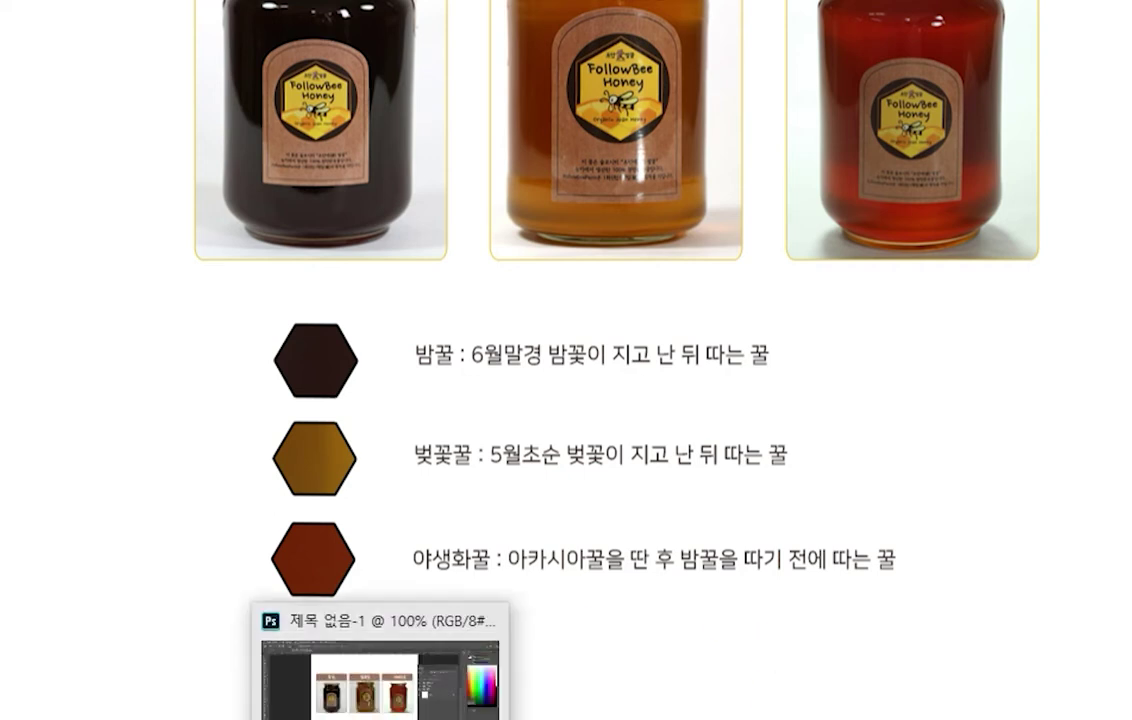
{"action": "left_click", "coordinate": [380, 670]}
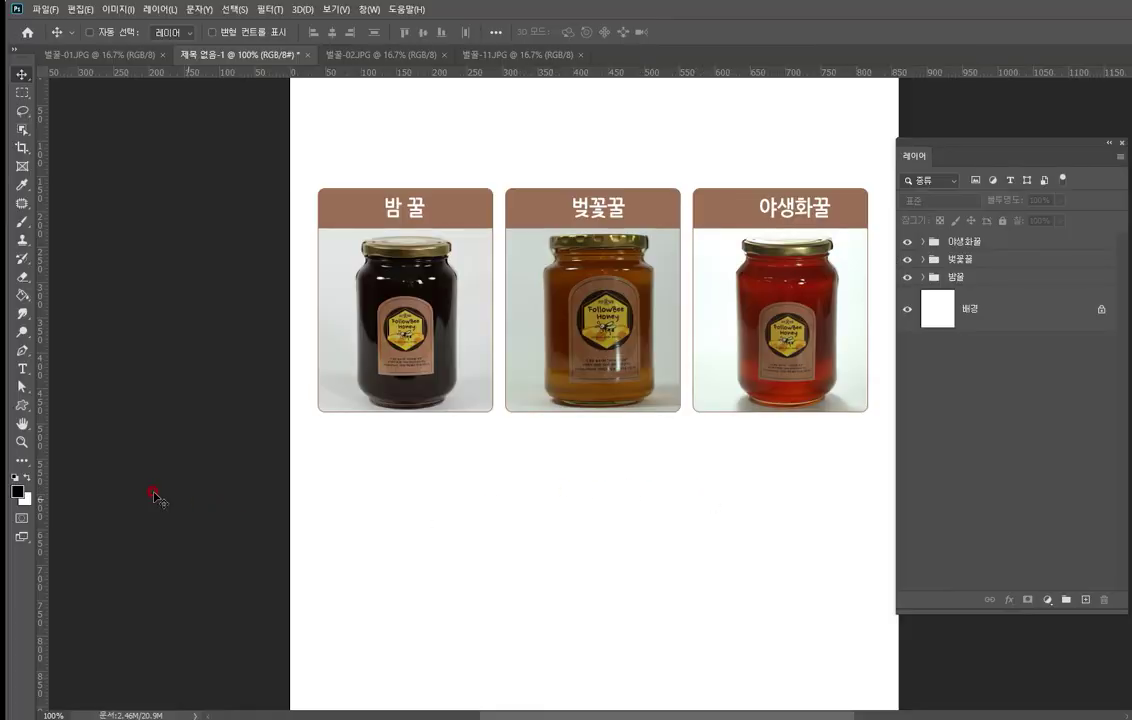
{"action": "left_click", "coordinate": [22, 405]}
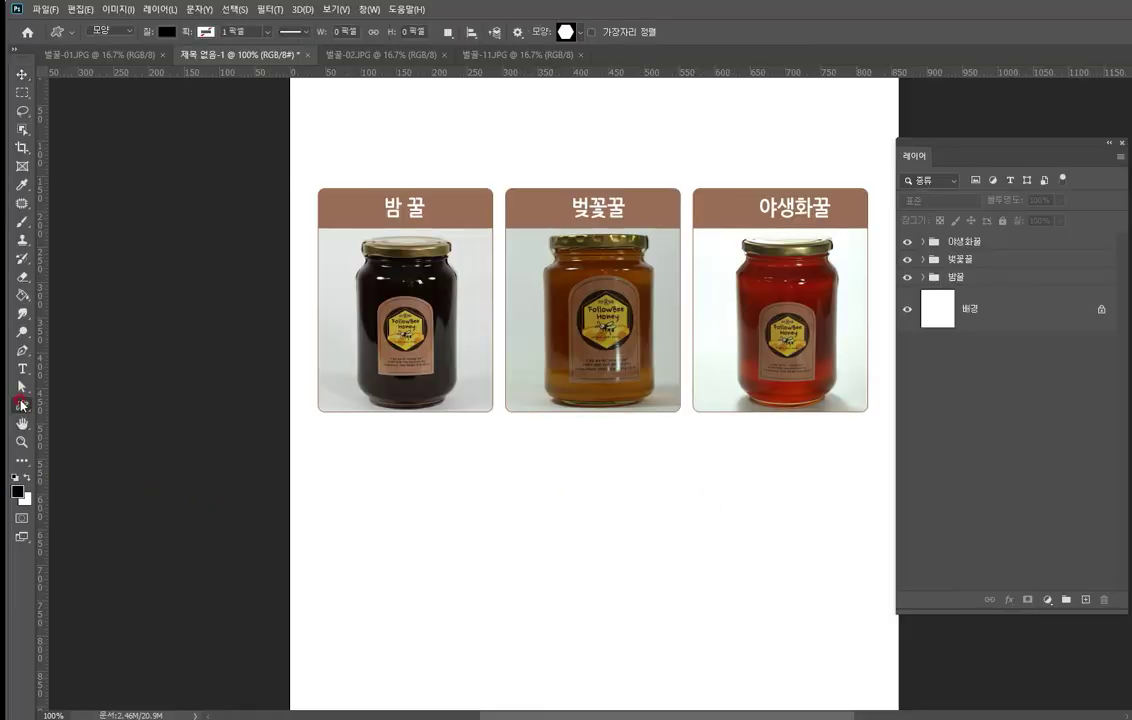
{"action": "right_click", "coordinate": [22, 405]}
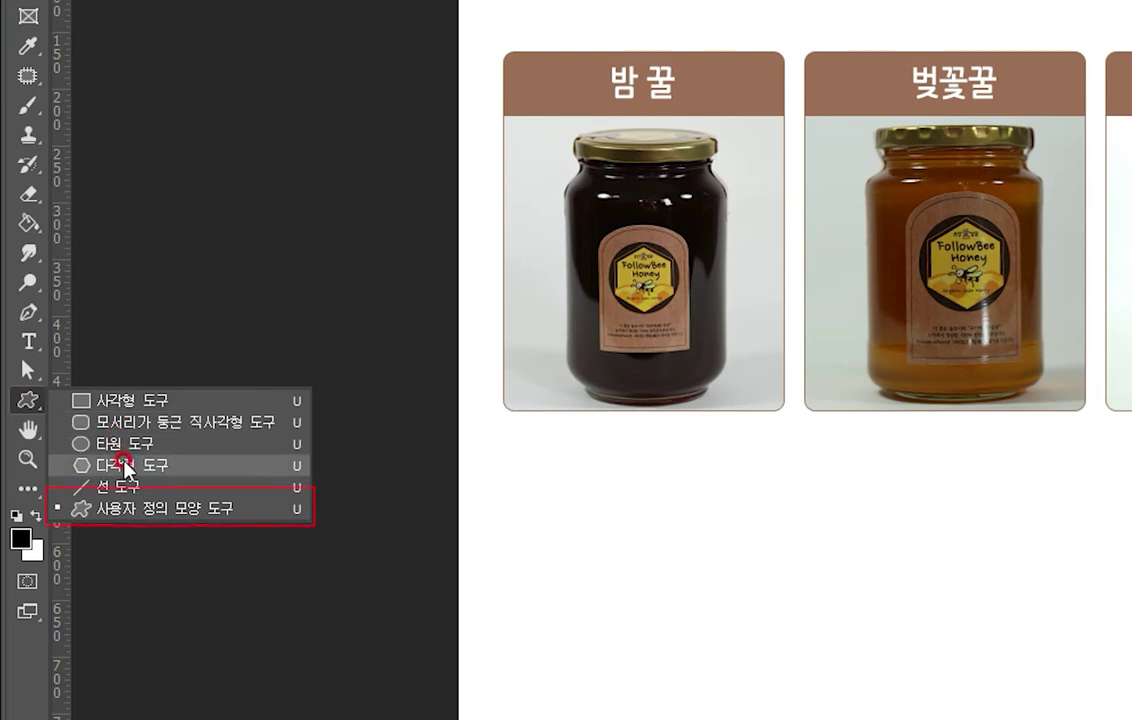
{"action": "left_click", "coordinate": [167, 510]}
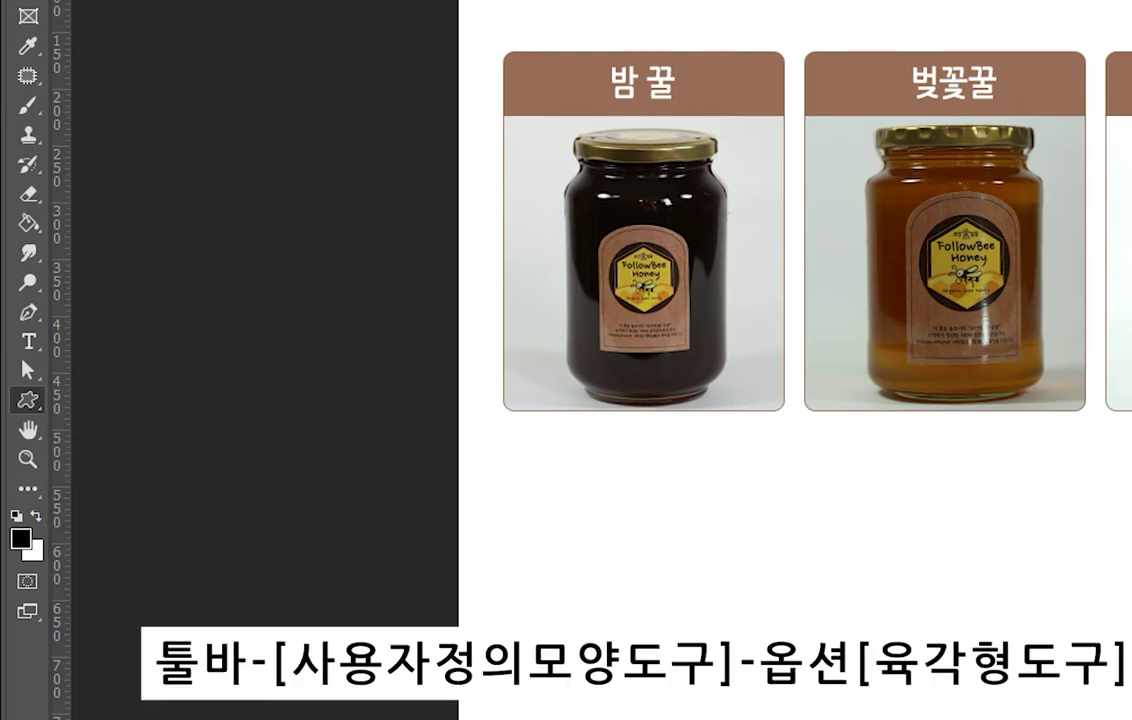
- Choose the solid hexagon from the custom shape library as the shape to draw
{"action": "left_click", "coordinate": [579, 52]}
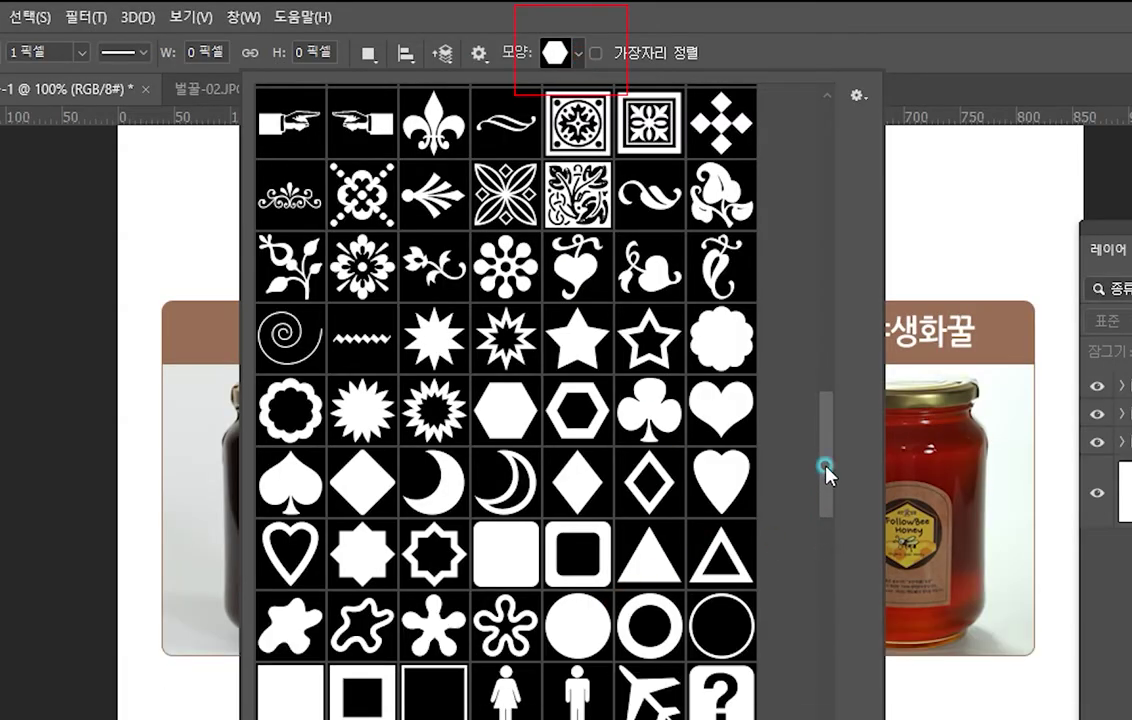
{"action": "mouse_move", "coordinate": [826, 475]}
{"action": "left_mouse_down"}
{"action": "mouse_move", "coordinate": [829, 425]}
{"action": "mouse_move", "coordinate": [829, 465]}
{"action": "left_mouse_up"}
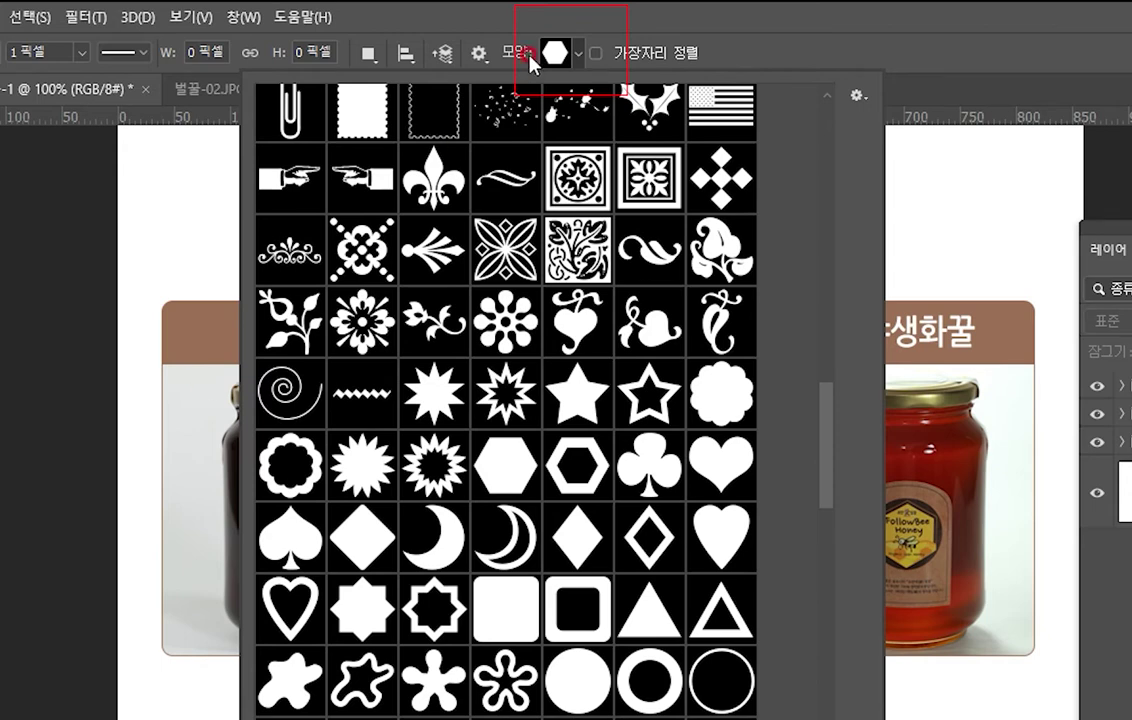
{"action": "left_click", "coordinate": [588, 55]}
{"action": "left_click_drag", "start_coordinate": [821, 480], "coordinate": [804, 576]}
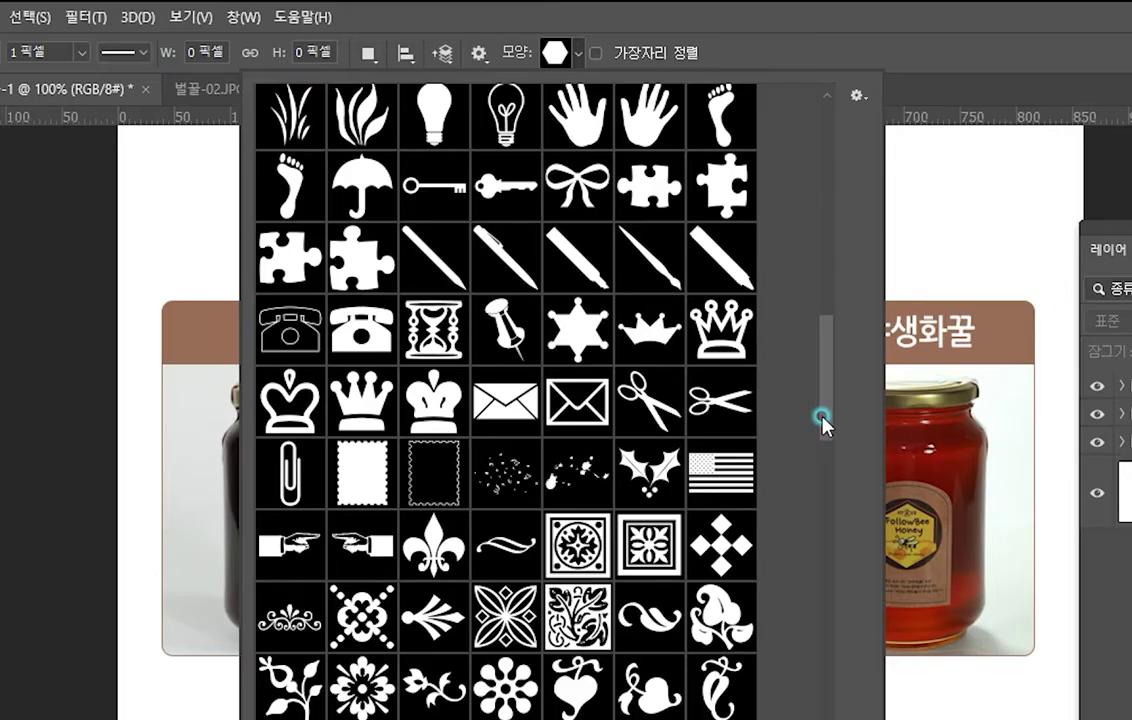
{"action": "left_click_drag", "start_coordinate": [819, 419], "coordinate": [816, 503]}
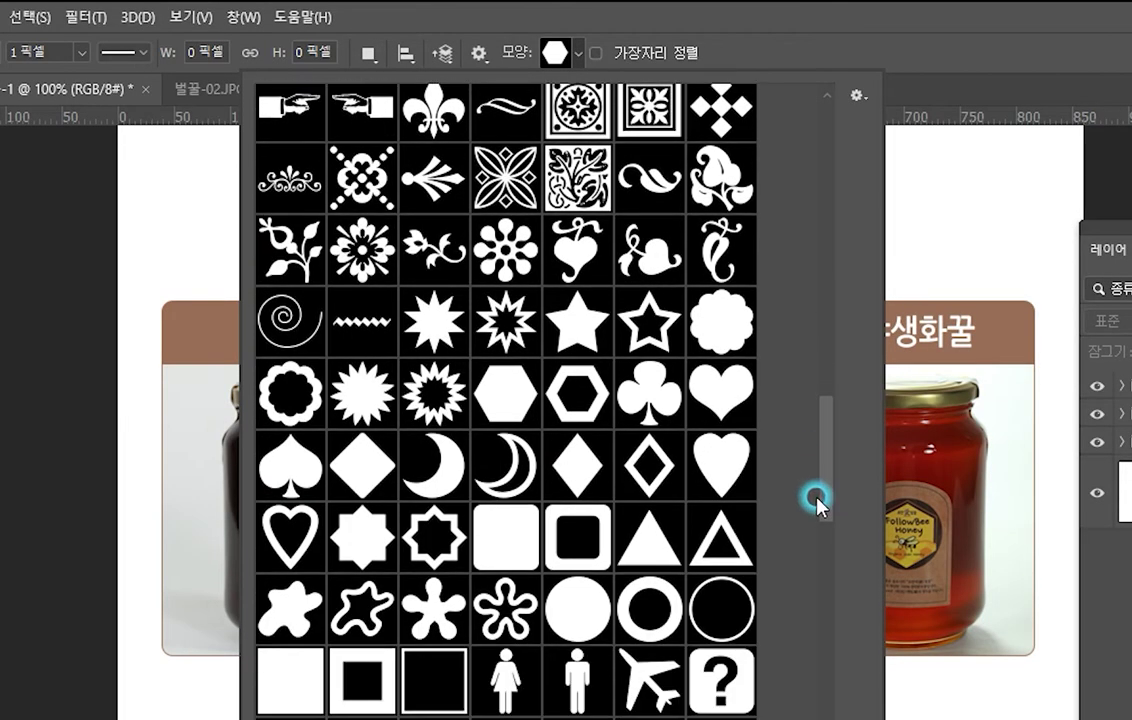
{"action": "left_click", "coordinate": [480, 383]}
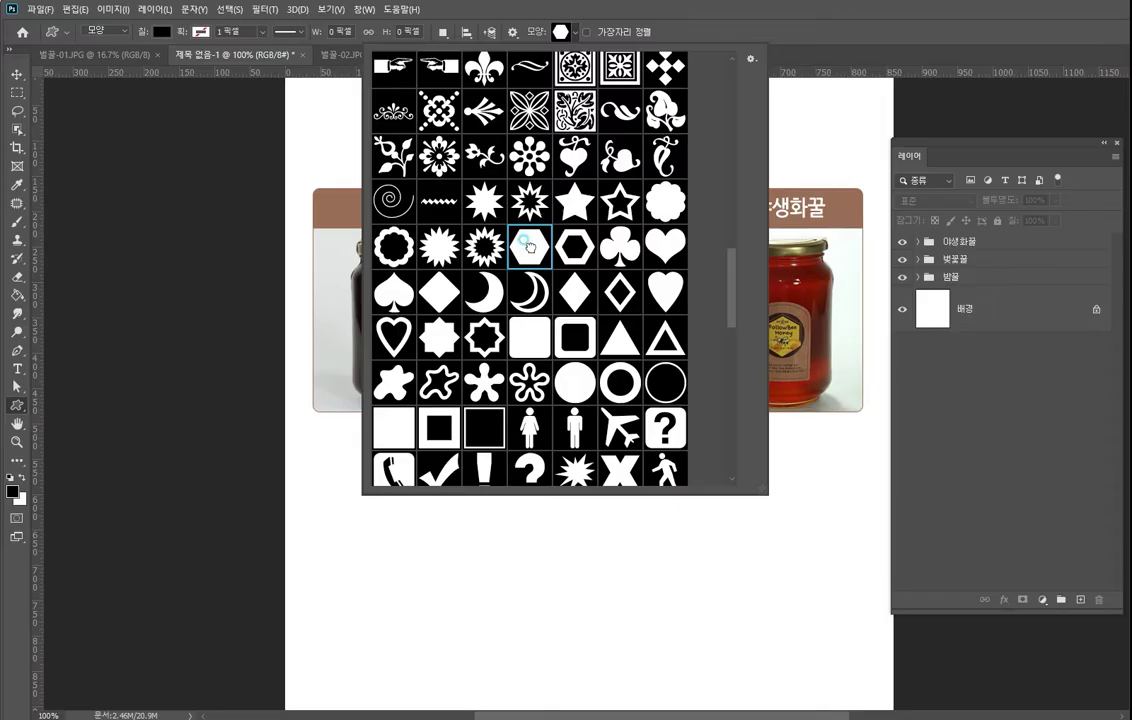
{"action": "left_click", "coordinate": [528, 246]}
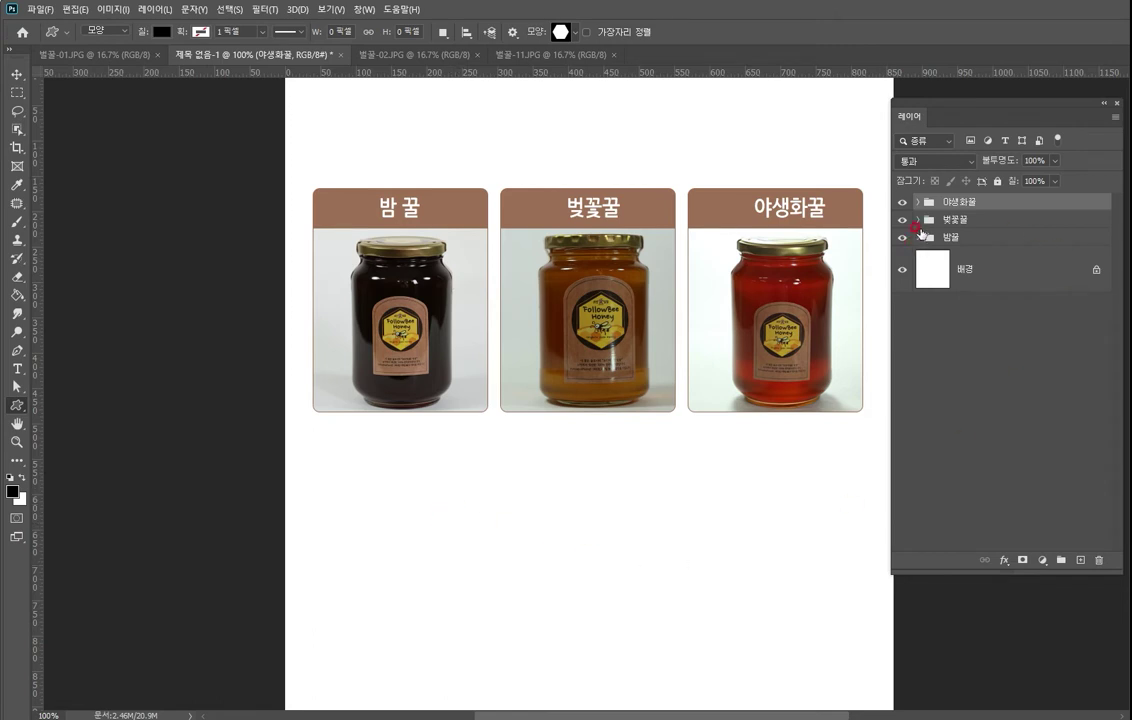
- Draw a hexagon about 102 × 78 px below the 밤꿀 jar, directly above 레이어 1 inside the 밤꿀 group
{"action": "left_click", "coordinate": [917, 237]}
{"action": "left_click", "coordinate": [1025, 365]}
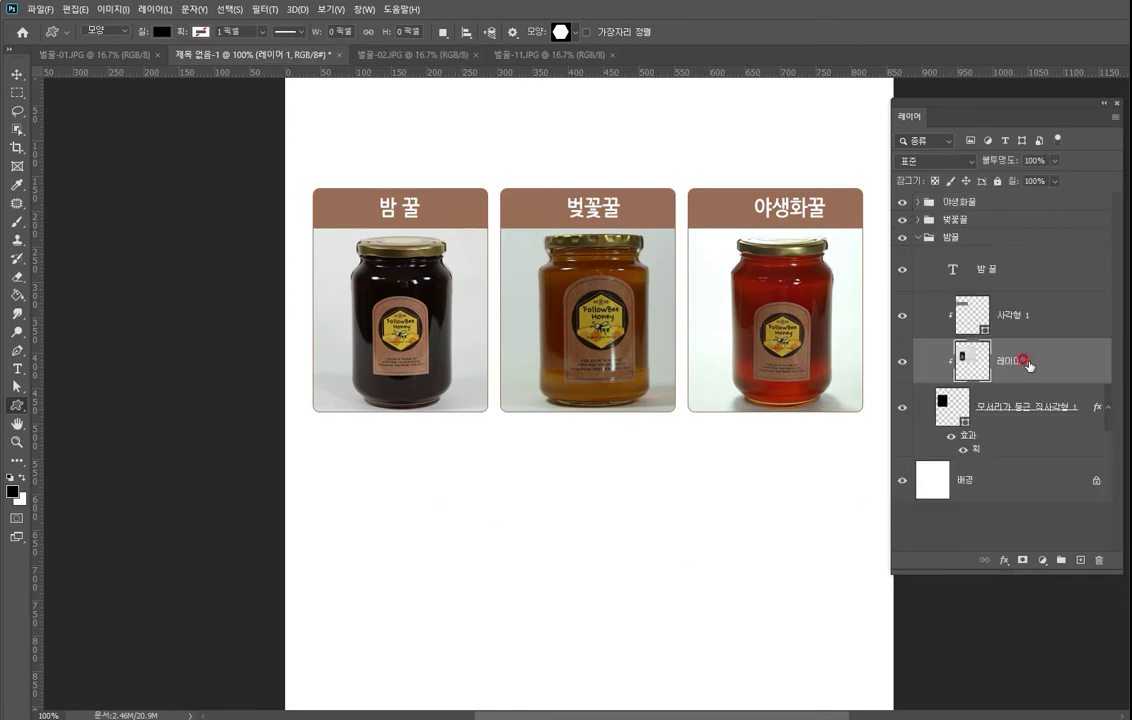
{"action": "left_click", "coordinate": [901, 361]}
{"action": "left_click", "coordinate": [901, 361]}
{"action": "left_click_drag", "start_coordinate": [367, 458], "coordinate": [439, 513]}
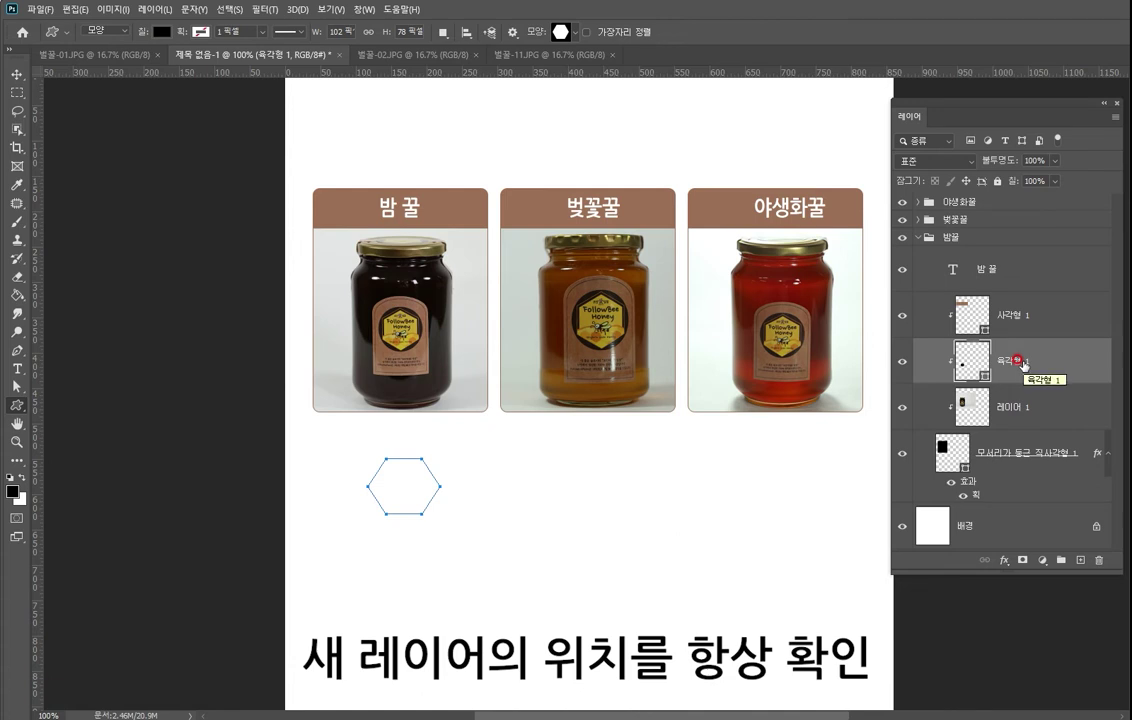
- Examine where the hexagon layer sits in the 밤꿀 group by selecting and deselecting it and its neighbouring layers
{"action": "left_click", "coordinate": [996, 410]}
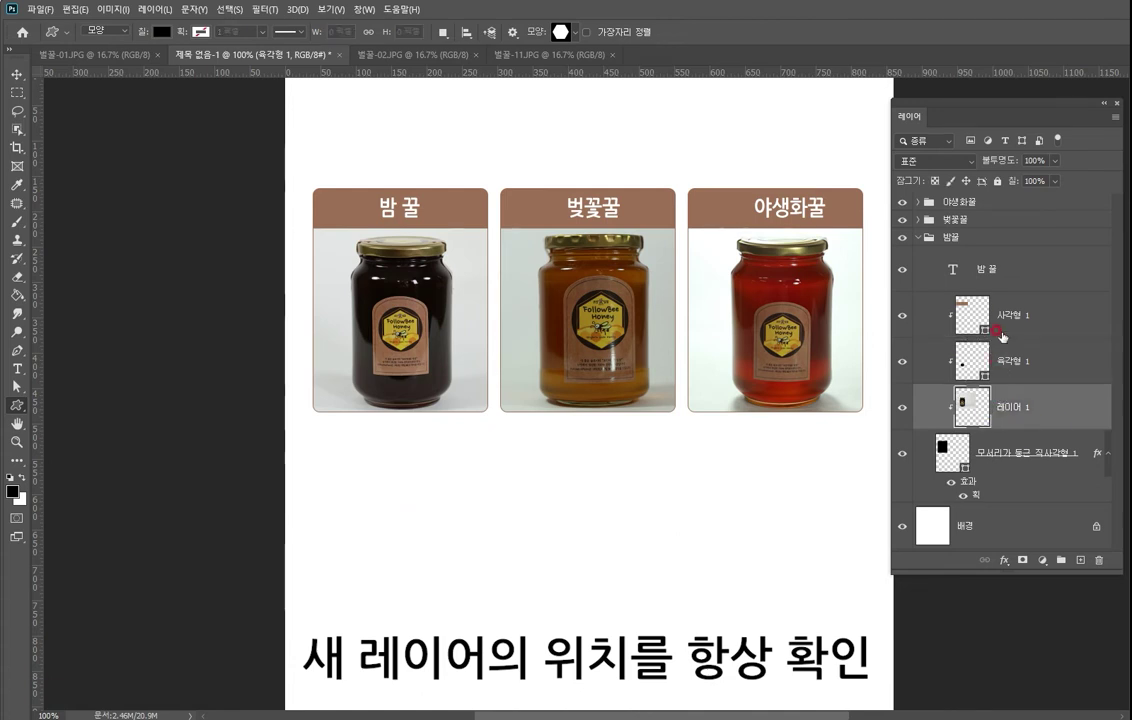
{"action": "left_click", "coordinate": [1008, 312]}
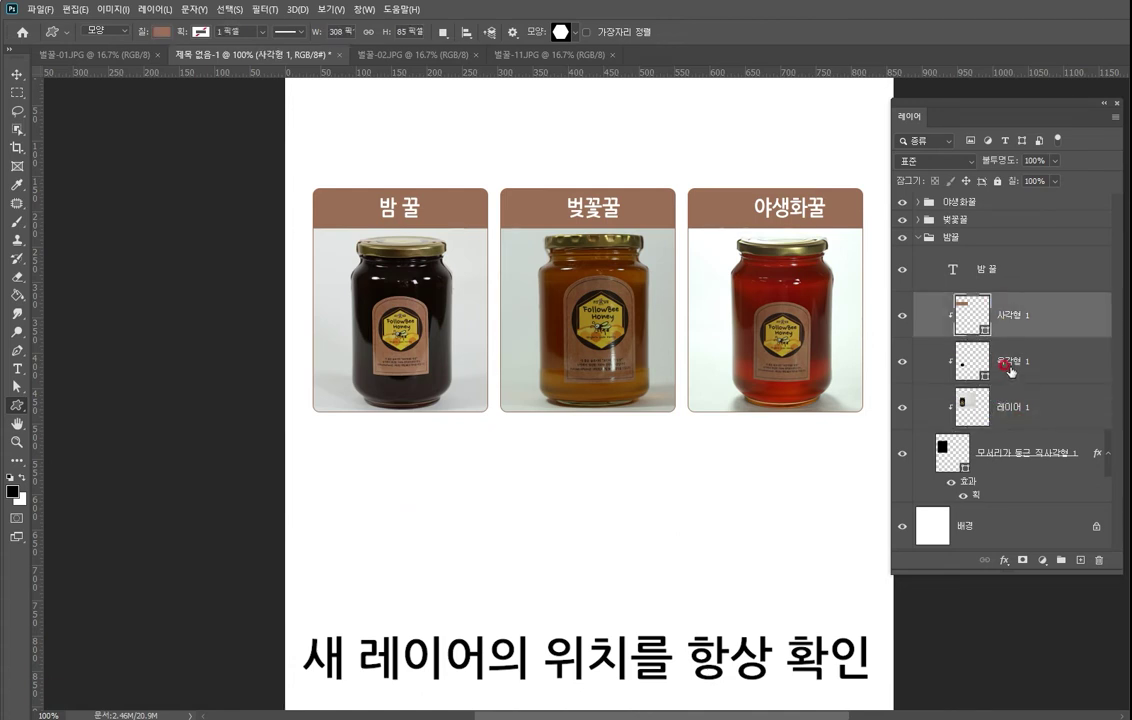
{"action": "left_click", "coordinate": [1009, 366]}
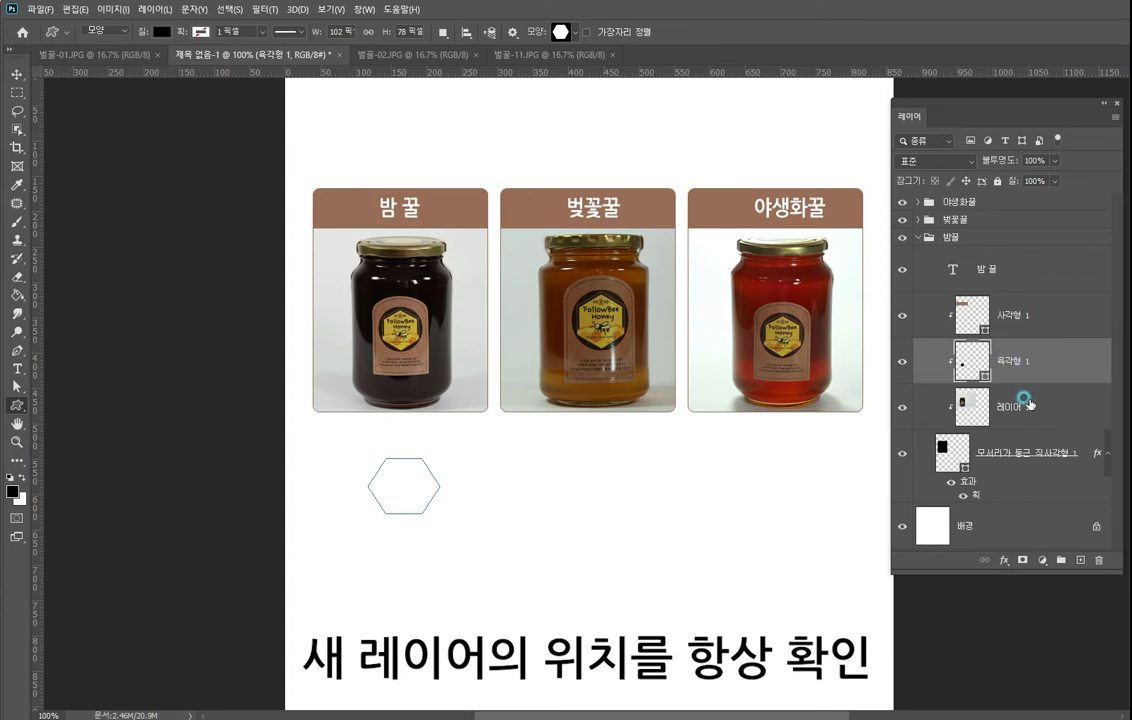
{"action": "left_click", "coordinate": [1027, 404]}
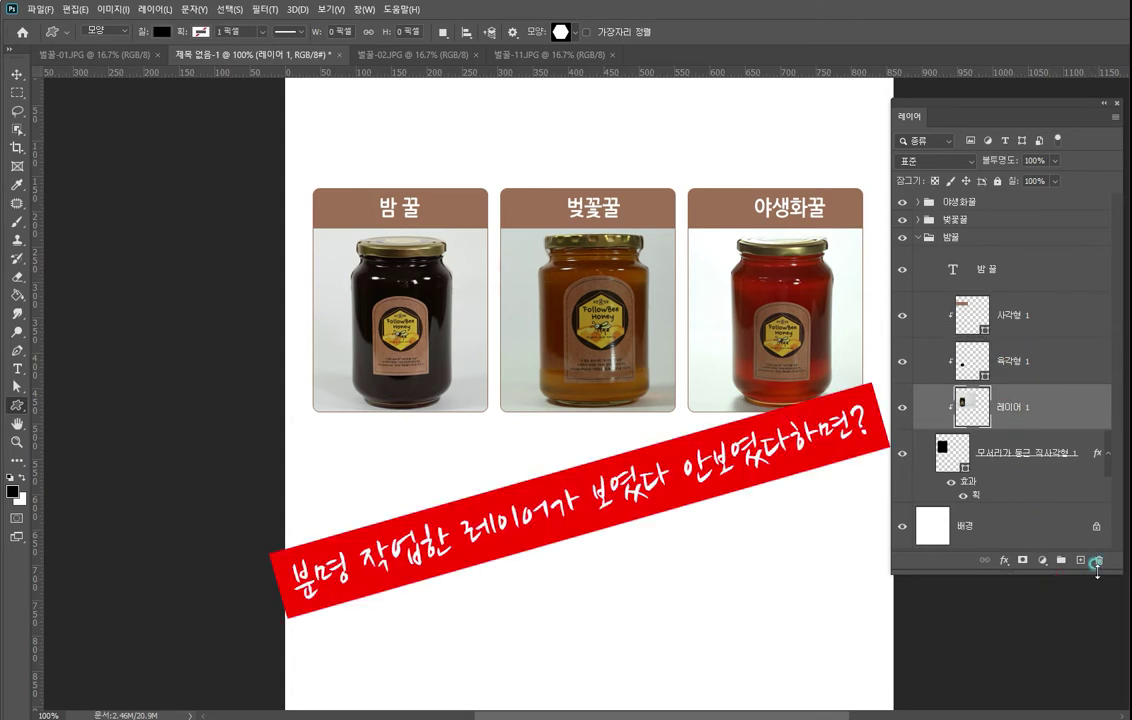
{"action": "left_click_drag", "start_coordinate": [1097, 565], "coordinate": [1099, 670]}
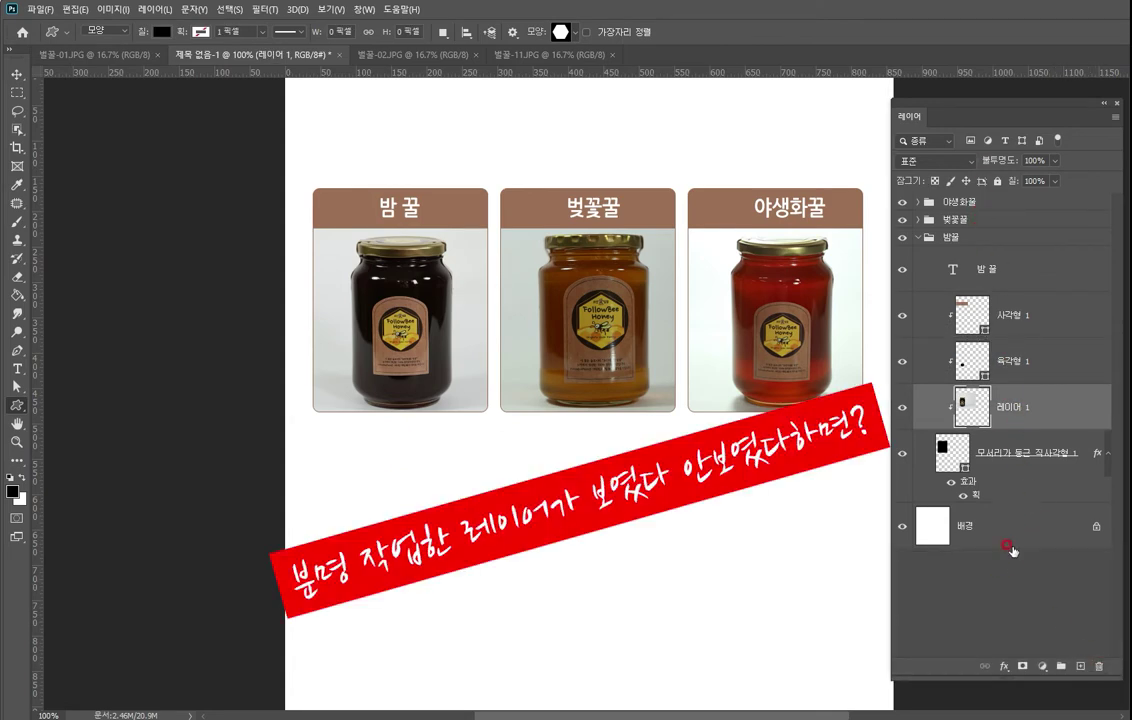
{"action": "left_click", "coordinate": [1008, 598]}
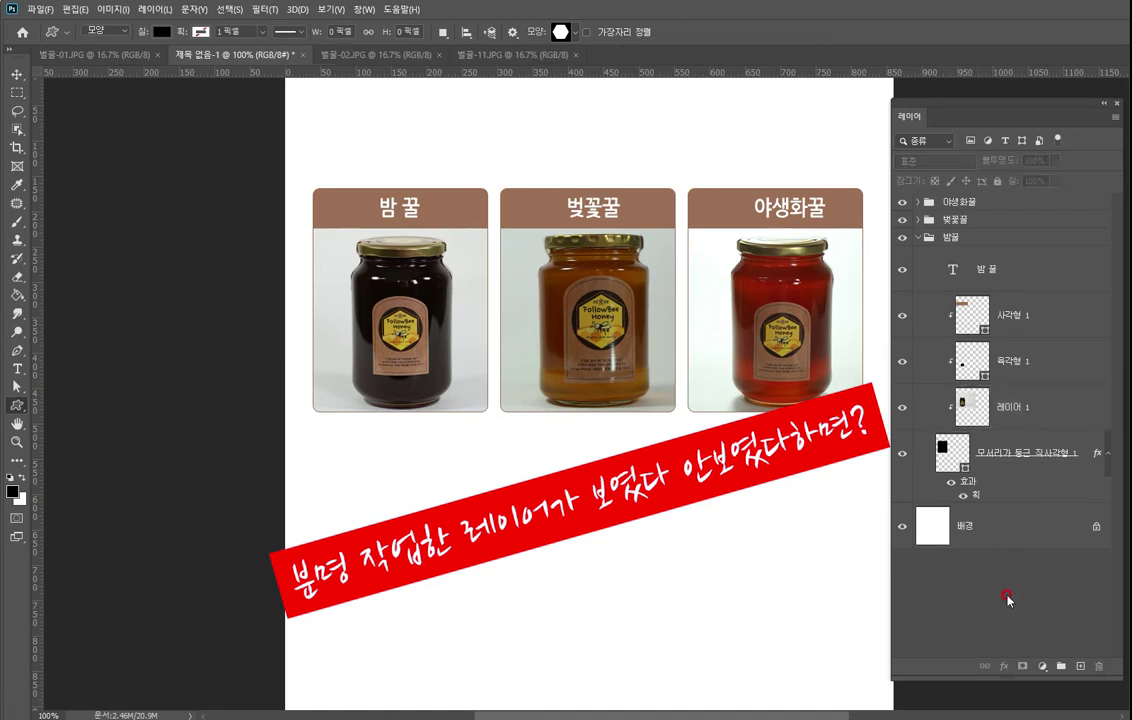
{"action": "left_click", "coordinate": [984, 379]}
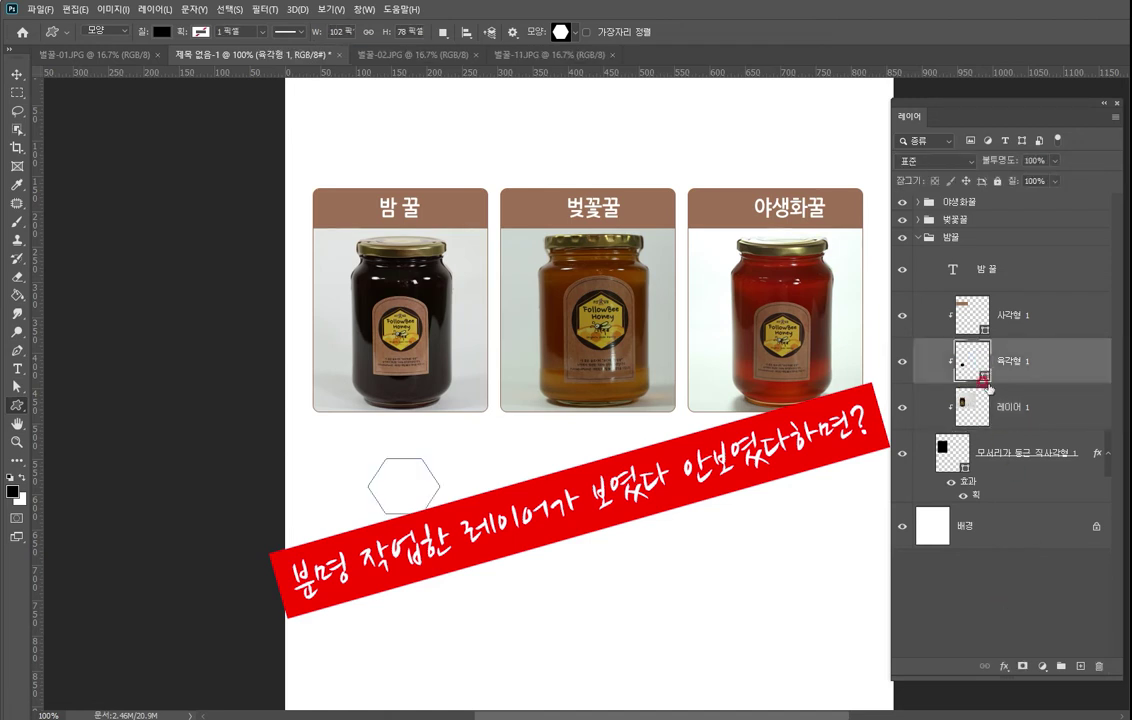
{"action": "left_click", "coordinate": [998, 597]}
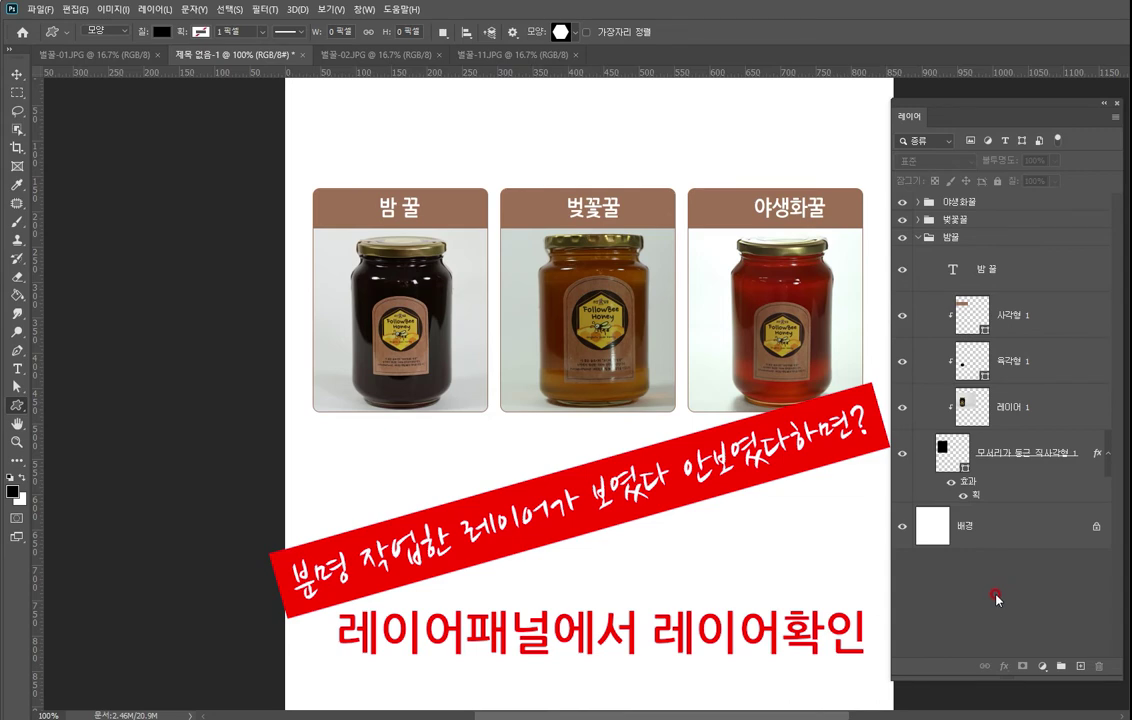
{"action": "left_click", "coordinate": [1002, 369]}
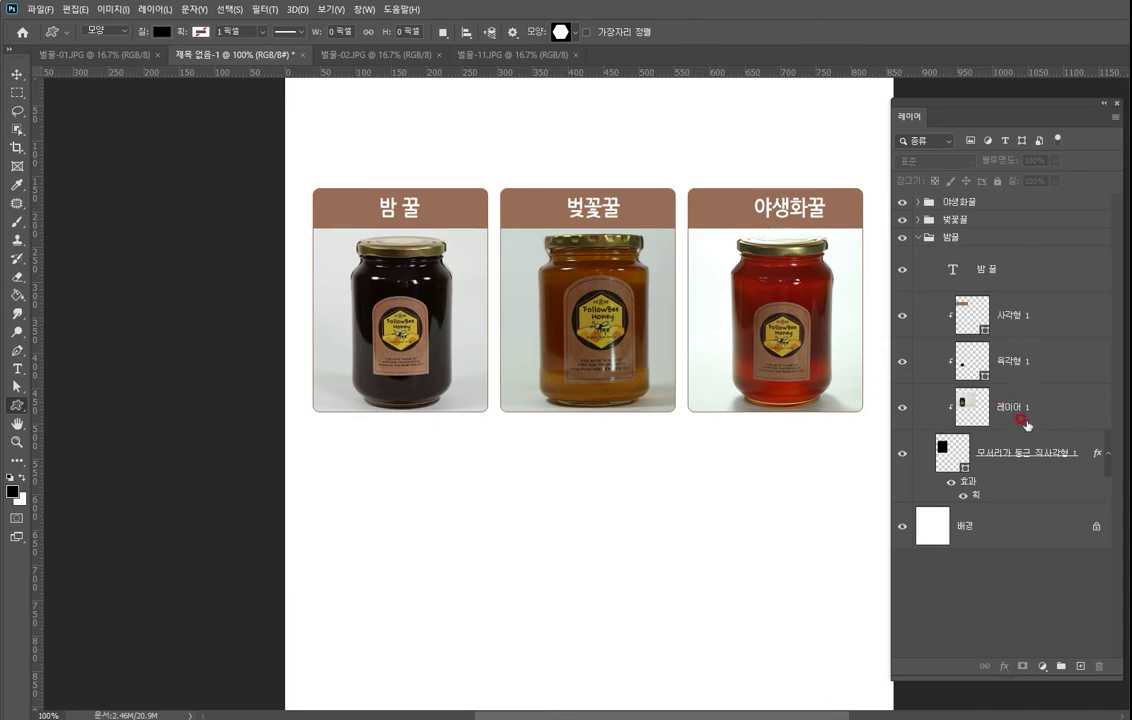
- Delete the hexagon layer from the 밤꿀 group and collapse the group
{"action": "left_click", "coordinate": [1017, 363]}
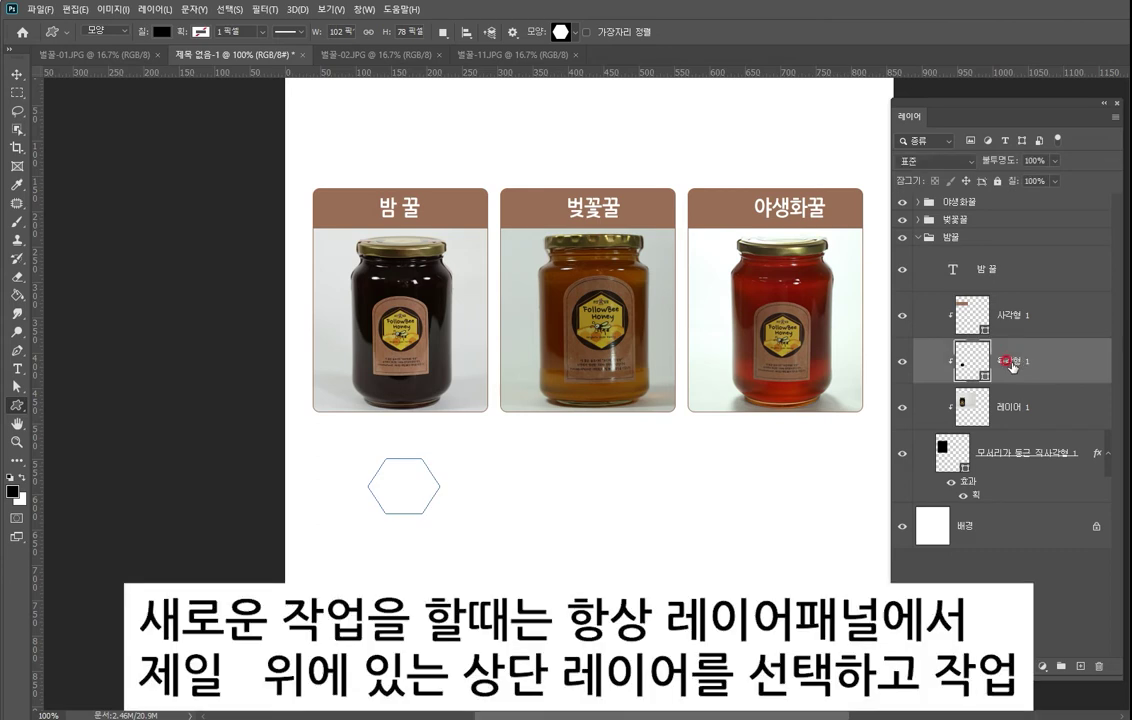
{"action": "key", "text": "Delete"}
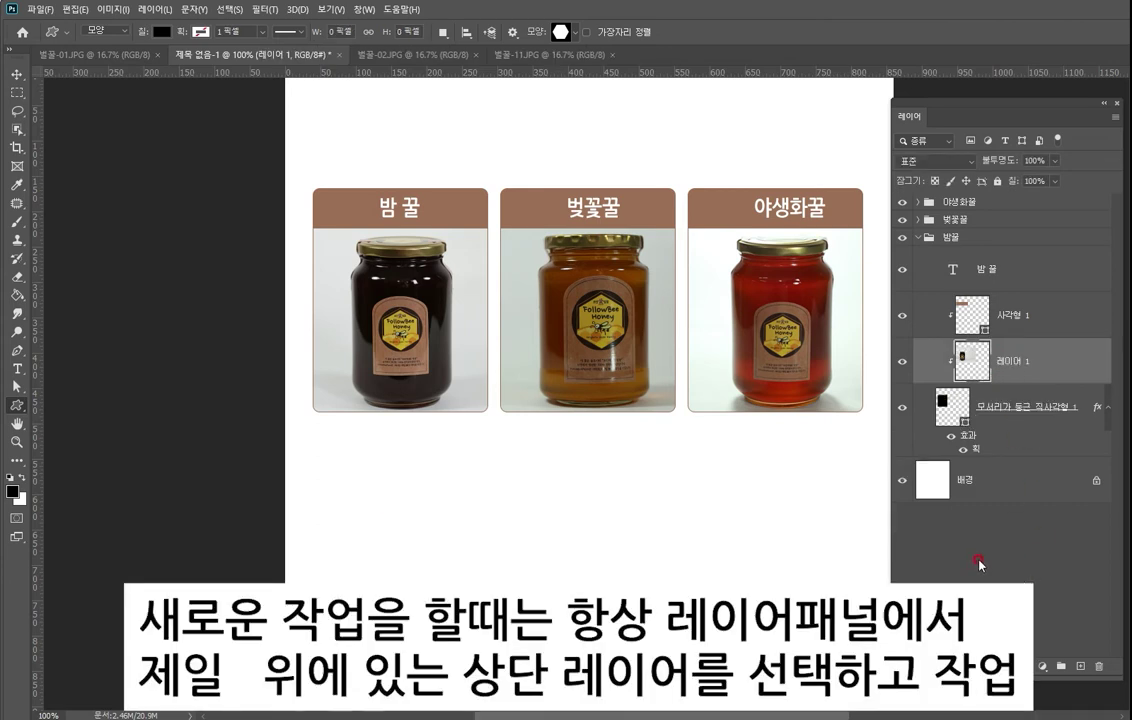
{"action": "left_click", "coordinate": [917, 237]}
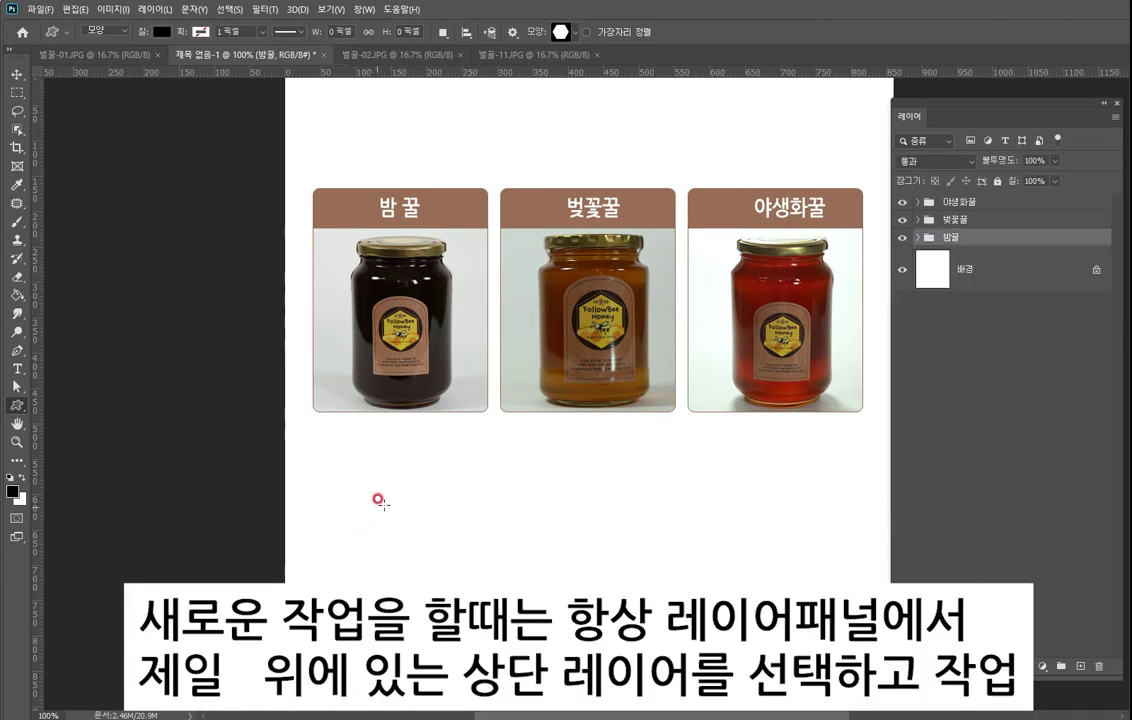
- Draw a proportional hexagon about 95 × 82 px below the 밤꿀 jar, above the 야생화꿀 group, and fill it with #d9d44b
{"action": "left_click", "coordinate": [988, 202]}
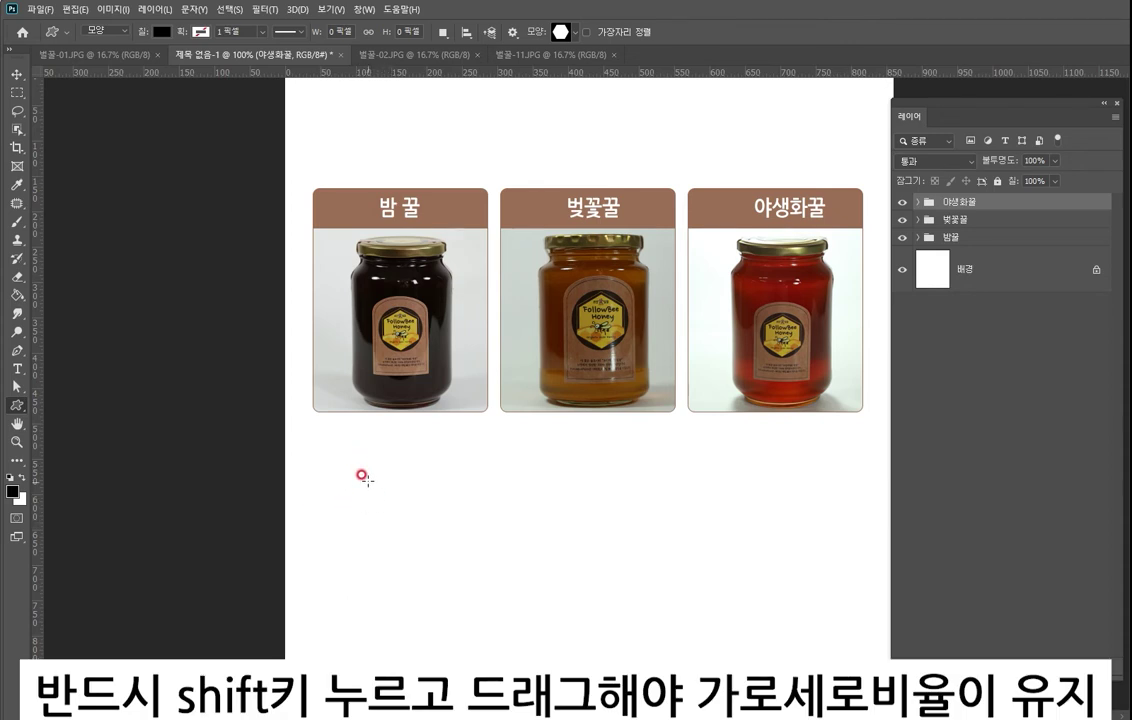
{"action": "left_click_drag", "start_coordinate": [347, 445], "coordinate": [417, 505]}
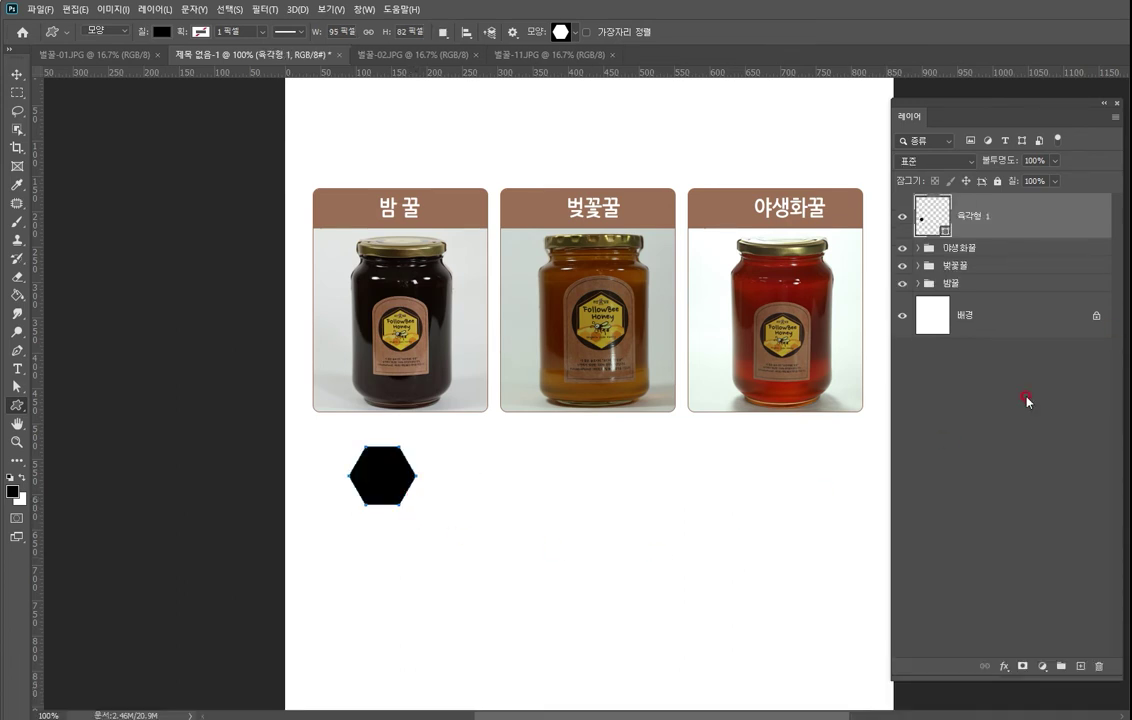
{"action": "double_click", "coordinate": [924, 219]}
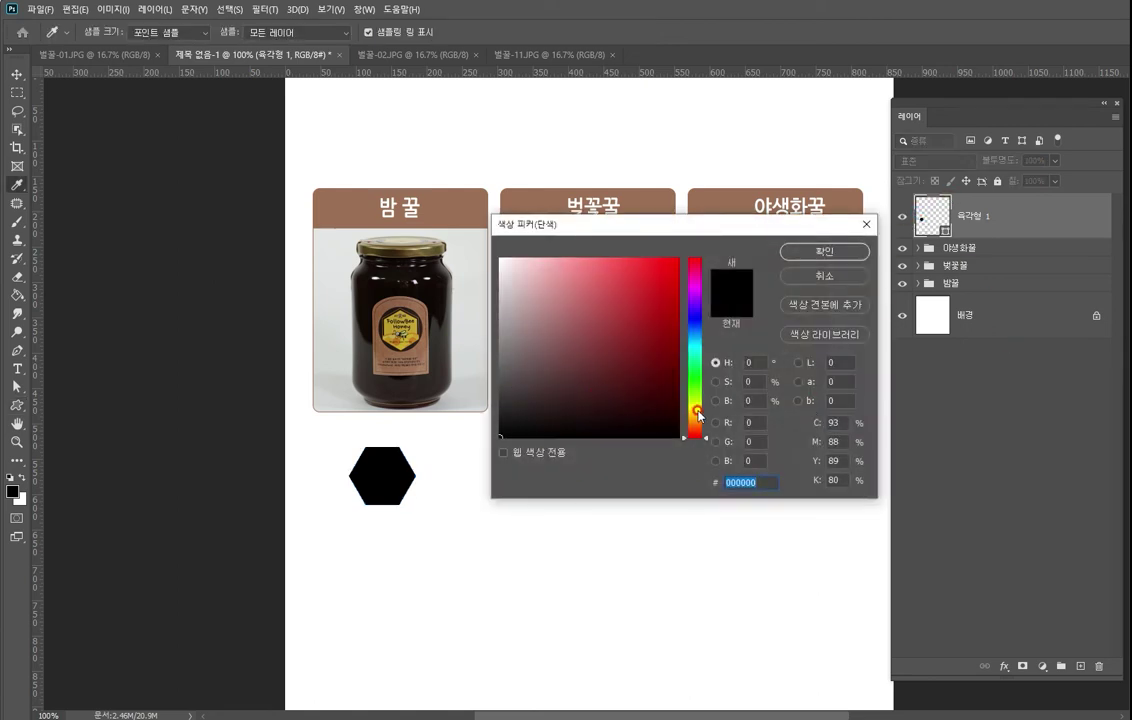
{"action": "left_click", "coordinate": [697, 410]}
{"action": "left_click", "coordinate": [617, 285]}
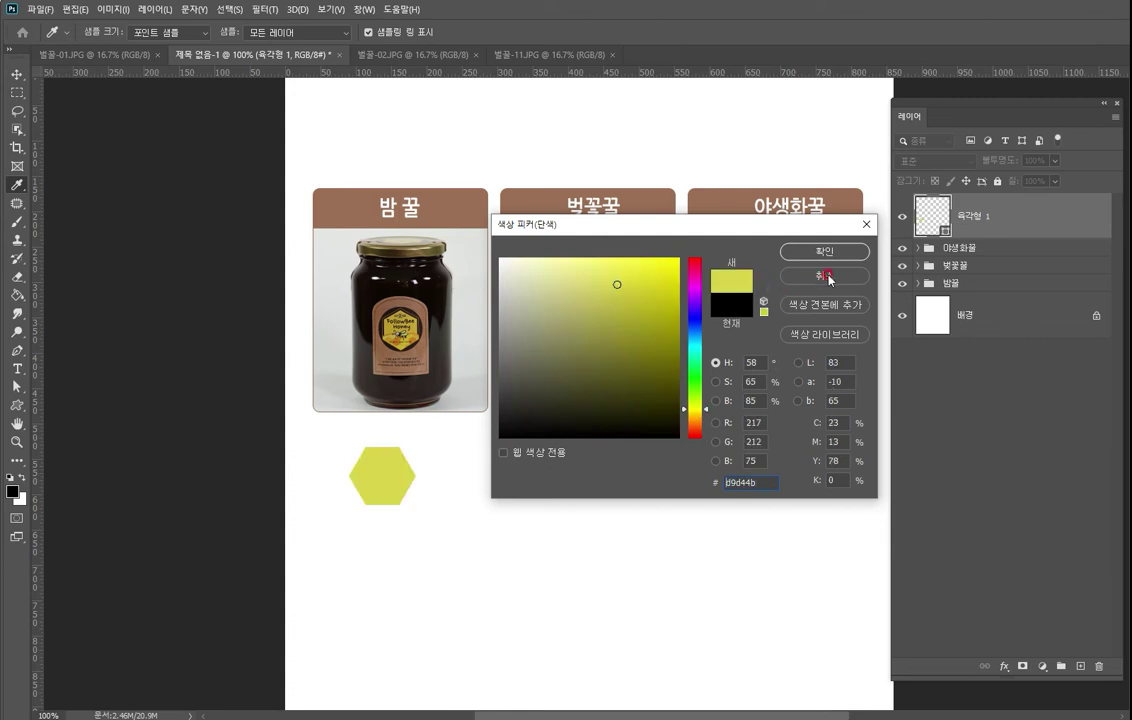
{"action": "left_click", "coordinate": [840, 252]}
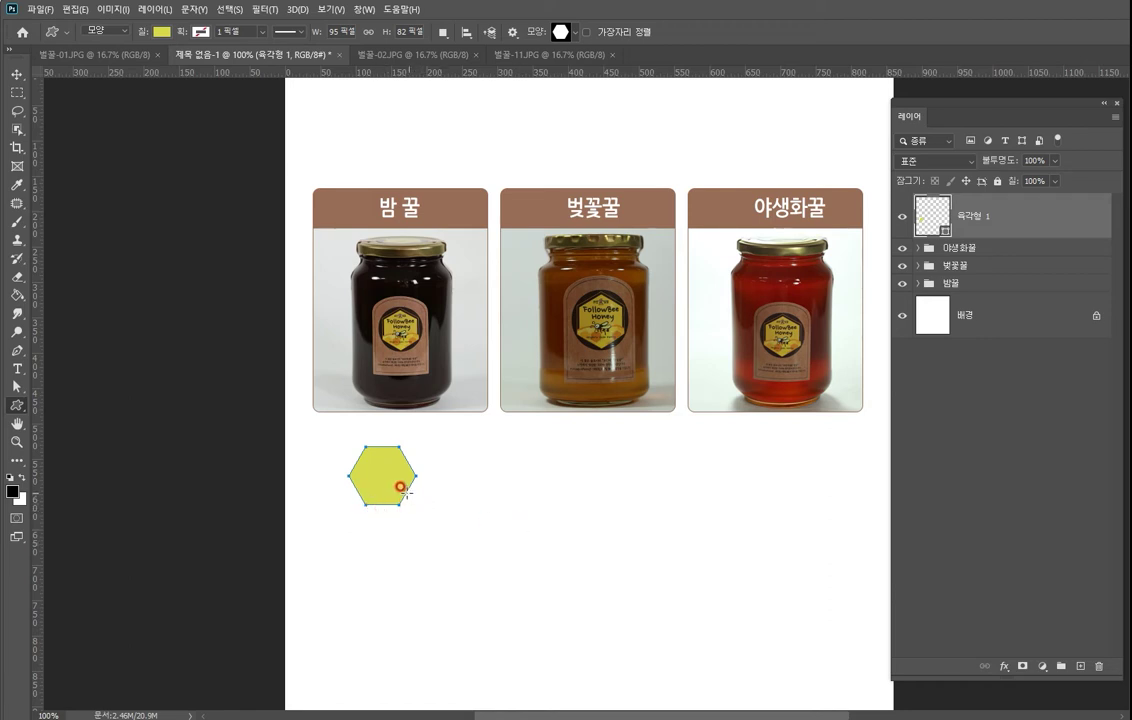
{"action": "left_click", "coordinate": [988, 590]}
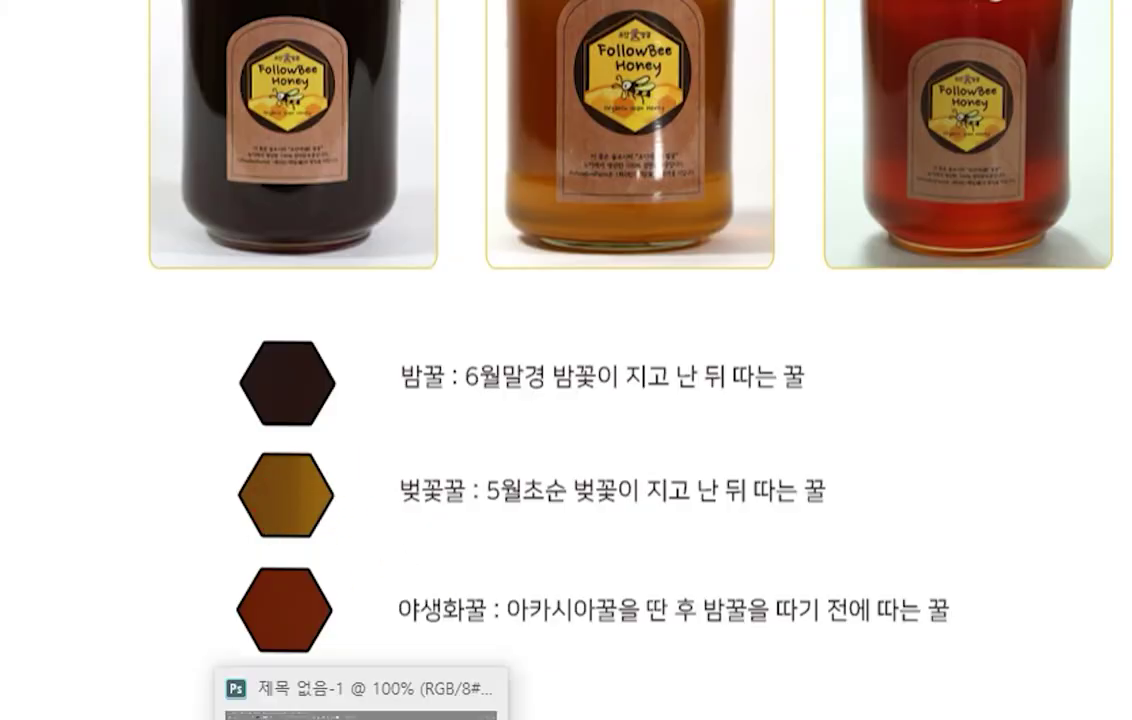
- Switch to Photoshop and add a 2 px inside Stroke layer style in black #000000 to the hexagon 육각형 1
{"action": "left_click", "coordinate": [360, 700]}
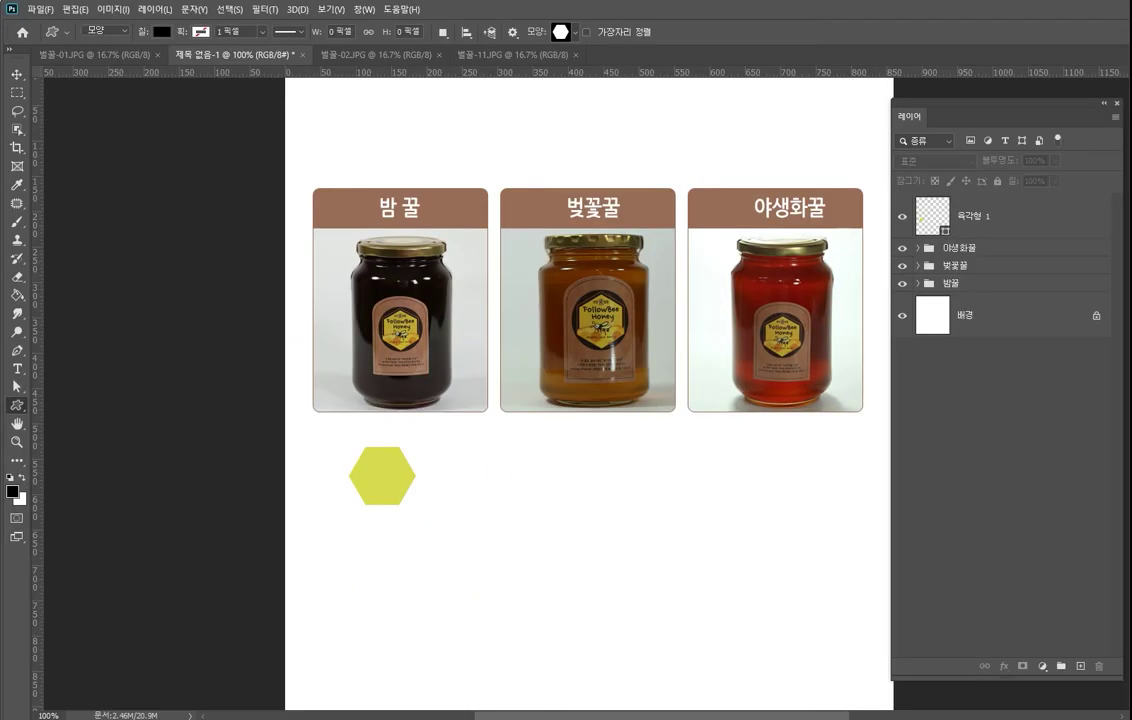
{"action": "left_click", "coordinate": [988, 217]}
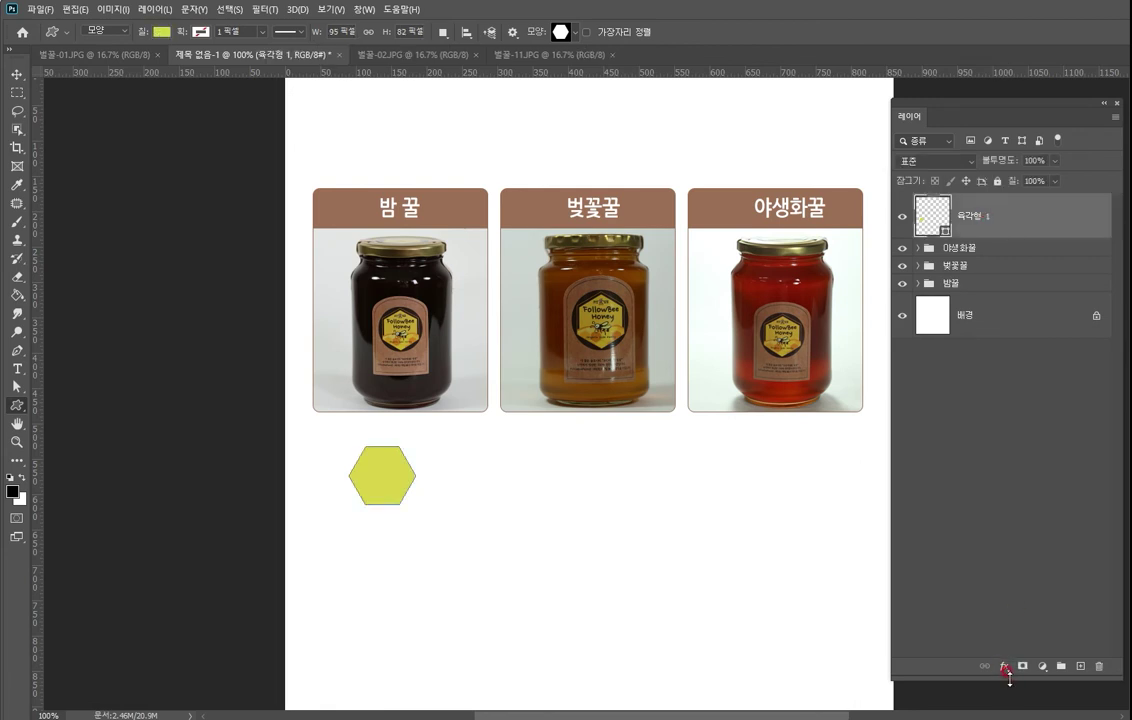
{"action": "left_click_drag", "start_coordinate": [1010, 678], "coordinate": [996, 428]}
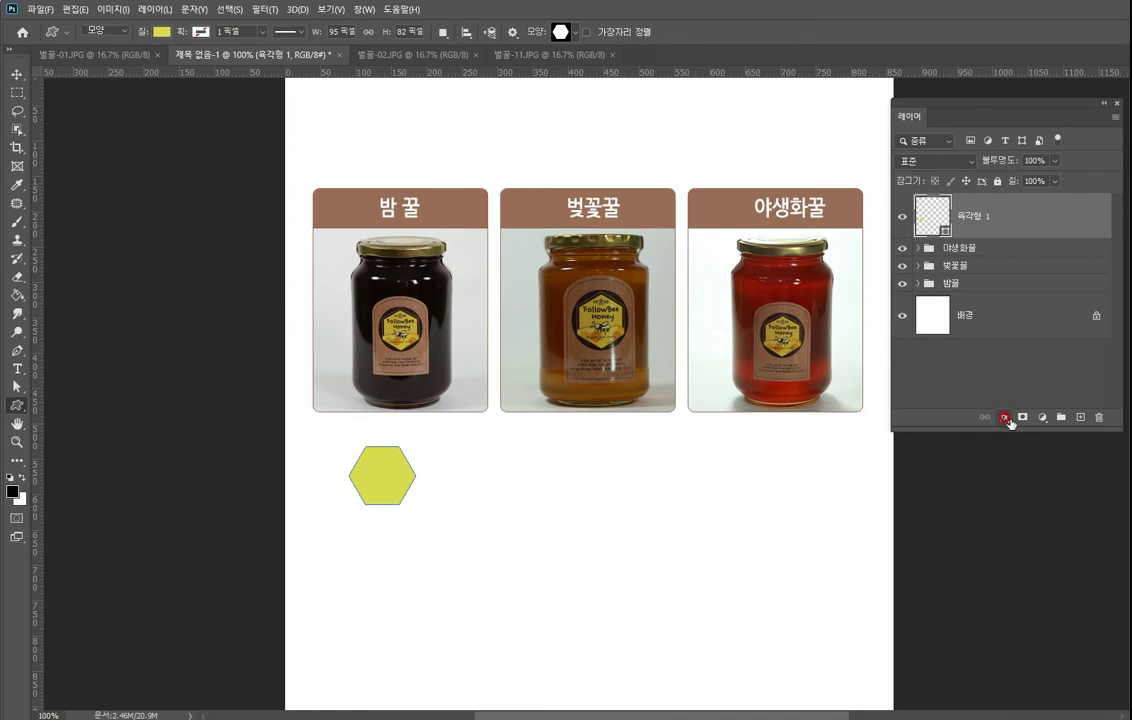
{"action": "left_click", "coordinate": [1005, 418]}
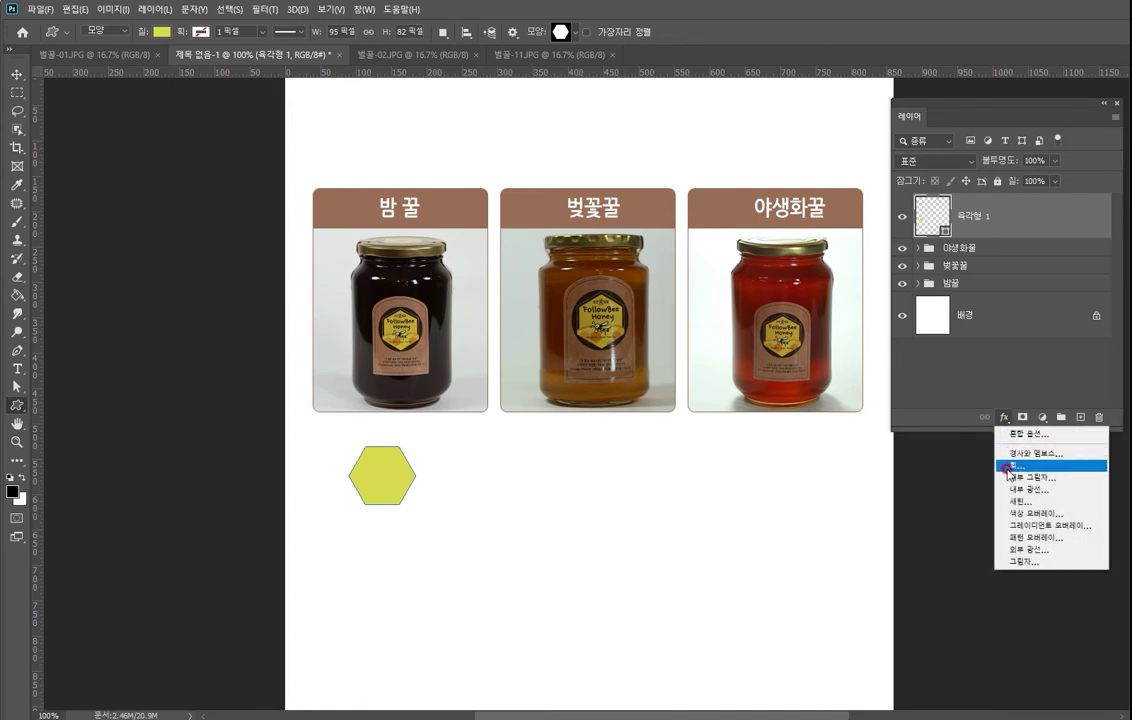
{"action": "left_click", "coordinate": [1008, 466]}
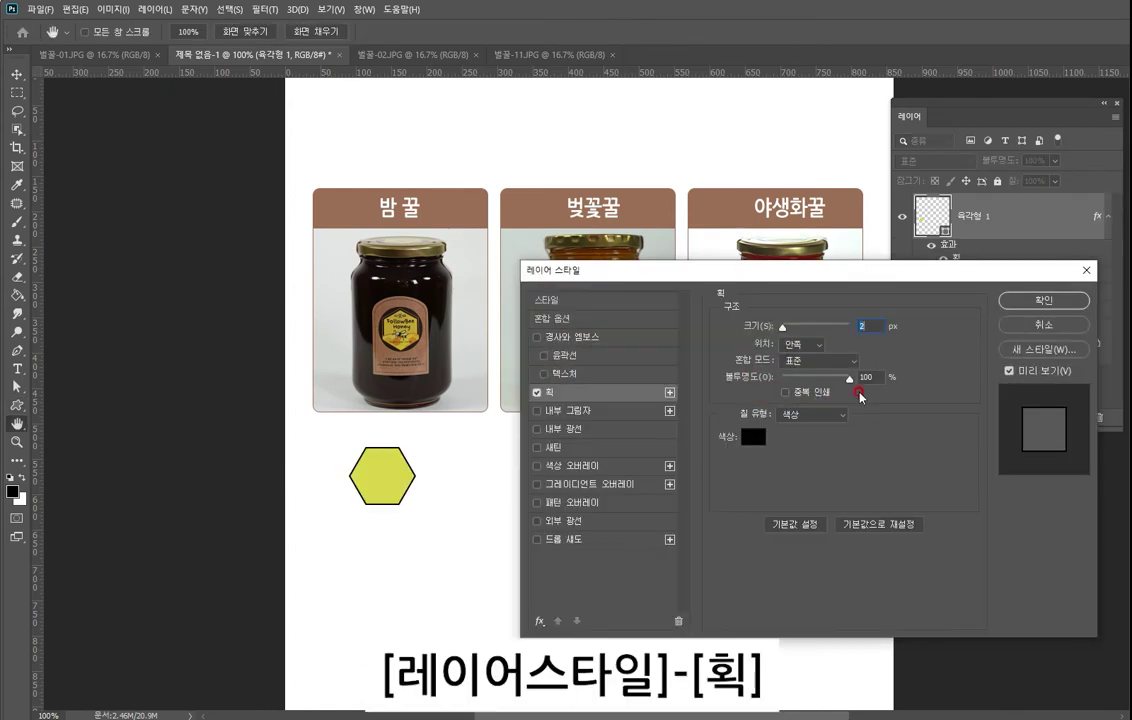
{"action": "left_click", "coordinate": [752, 436]}
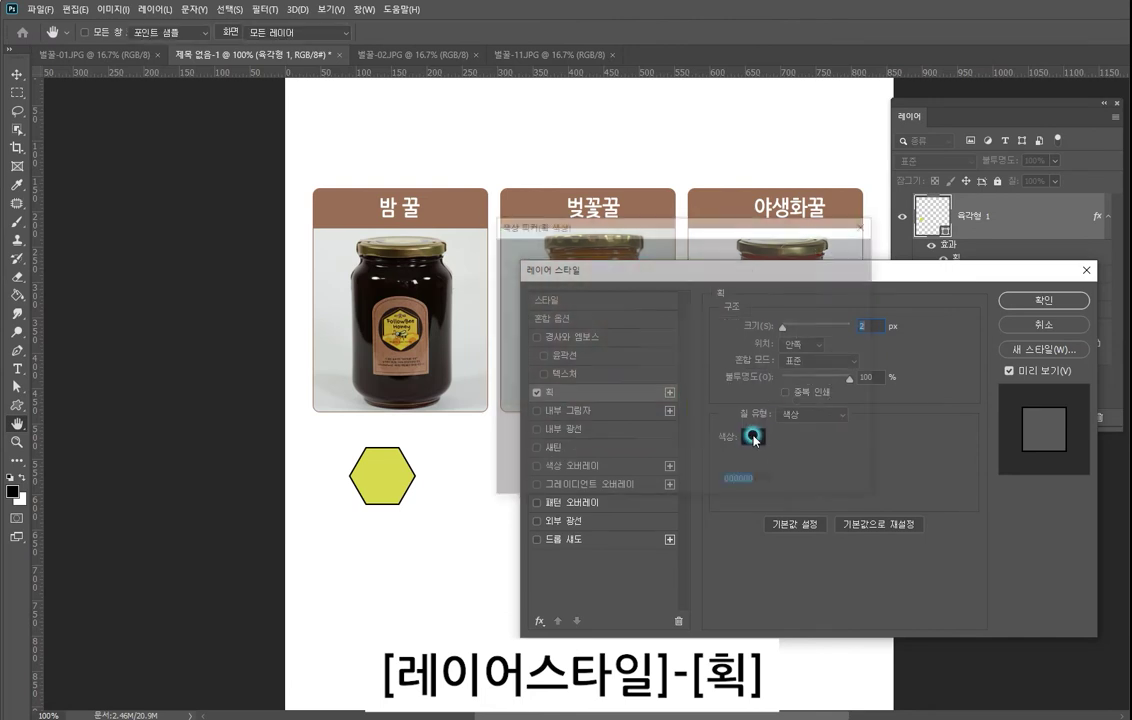
{"action": "left_click", "coordinate": [500, 430]}
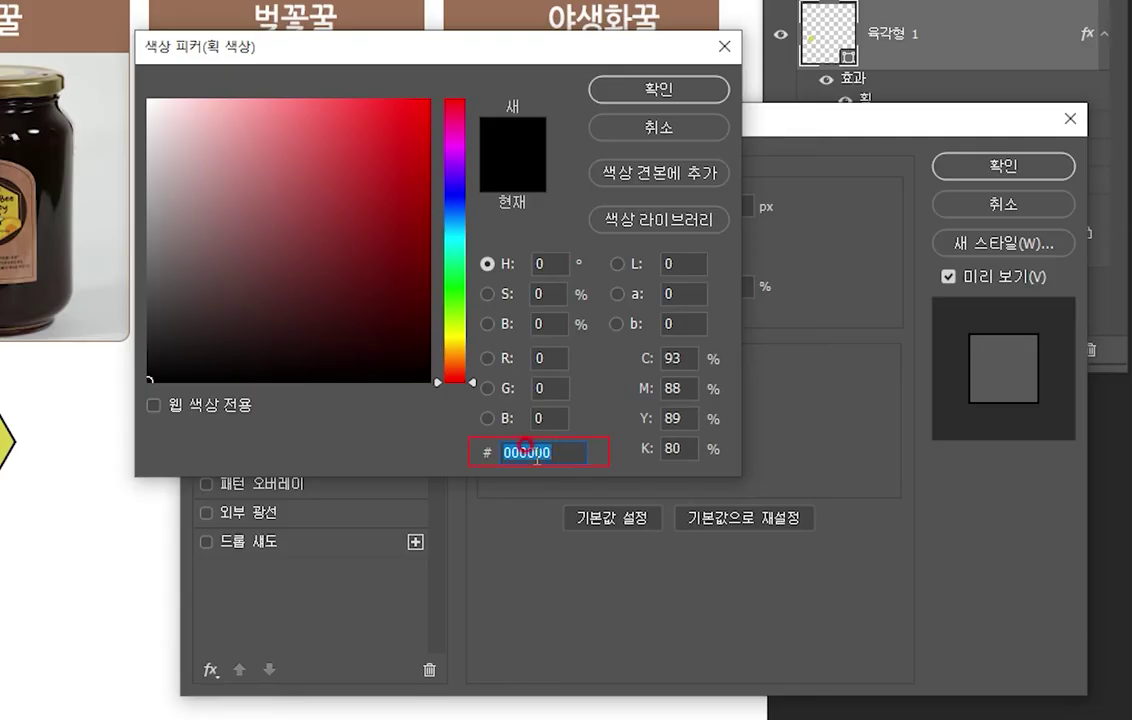
{"action": "left_click", "coordinate": [769, 480]}
{"action": "left_click", "coordinate": [650, 89]}
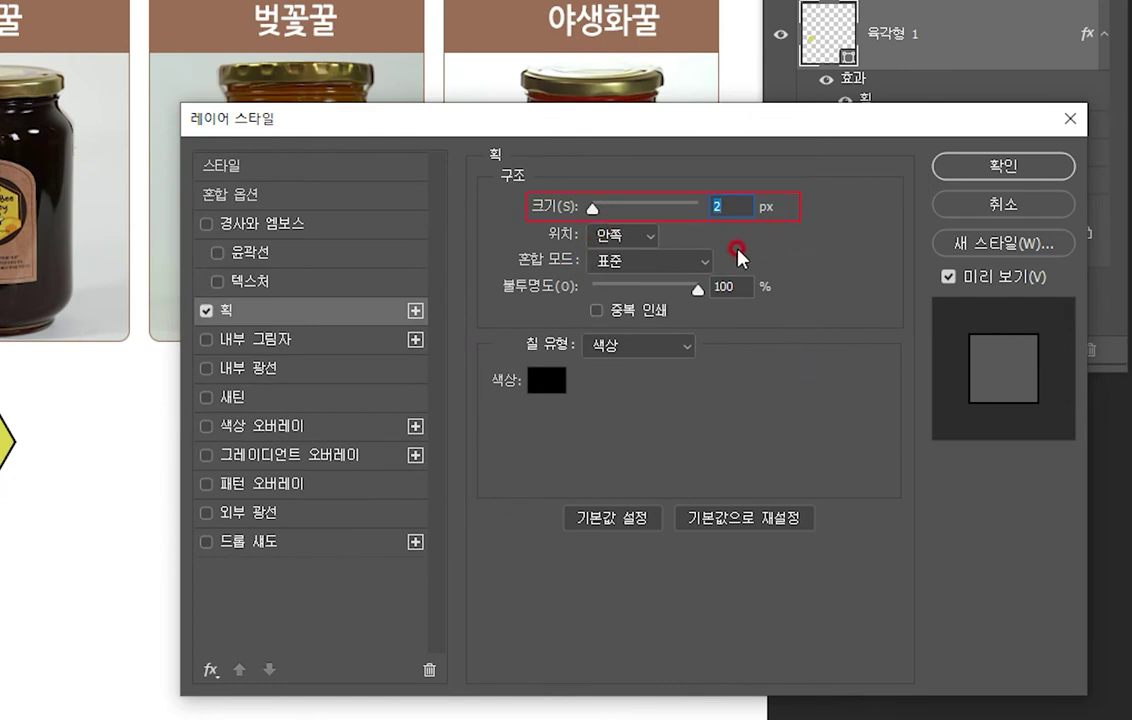
{"action": "left_click", "coordinate": [1026, 170]}
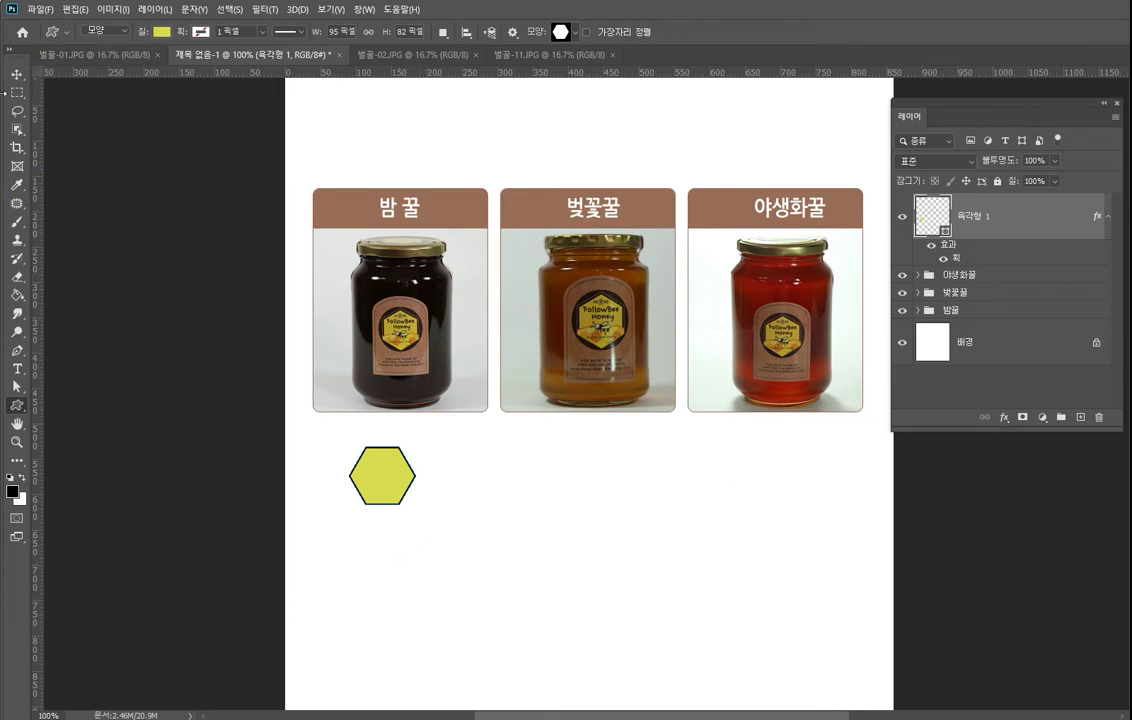
- Duplicate the outlined hexagon twice straight down to make a column of three below the 밤꿀 jar
{"action": "left_click", "coordinate": [18, 73]}
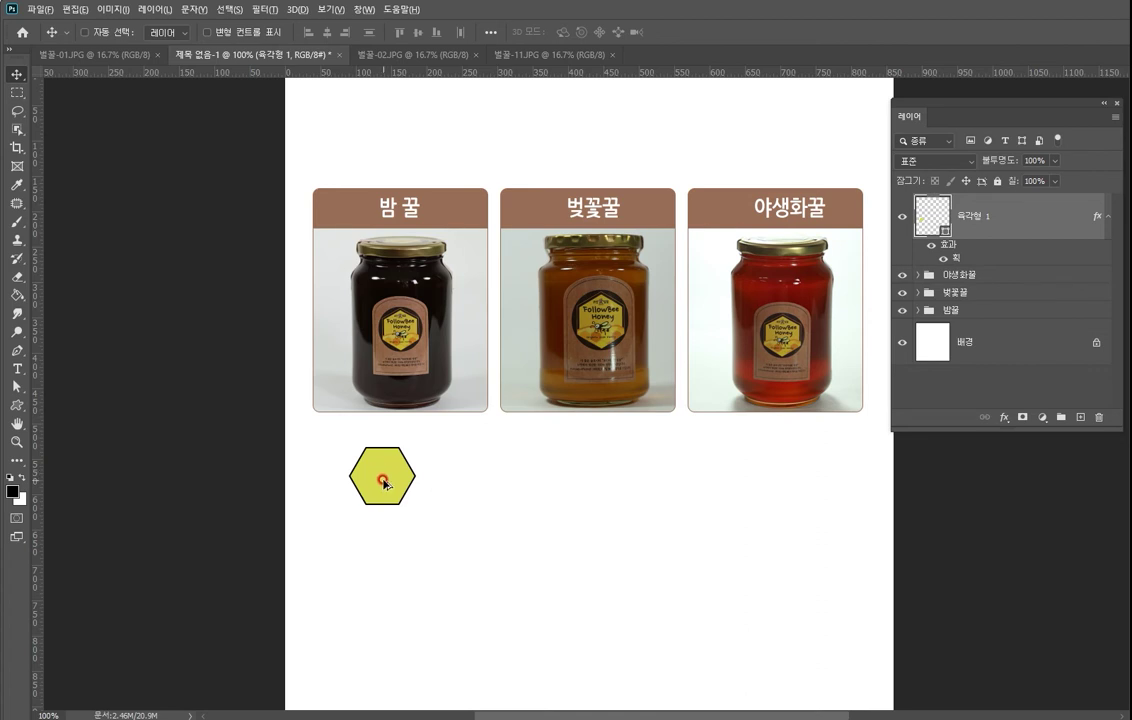
{"action": "left_click_drag", "start_coordinate": [383, 483], "coordinate": [384, 641]}
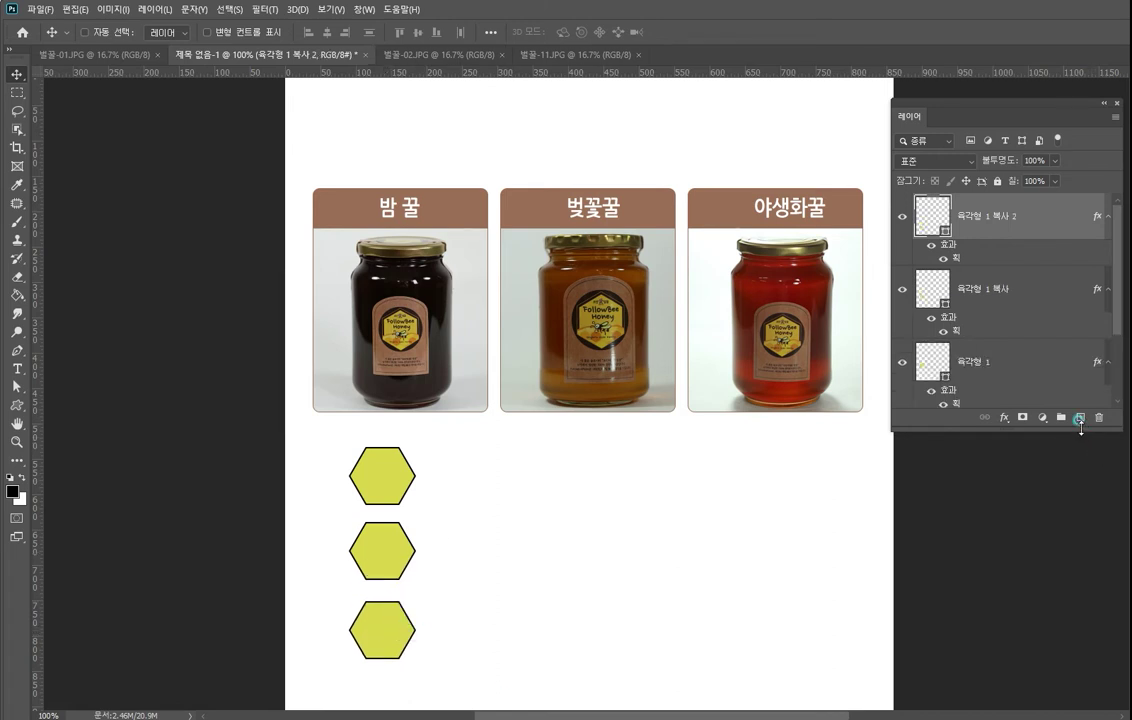
{"action": "left_click_drag", "start_coordinate": [1080, 428], "coordinate": [1078, 540]}
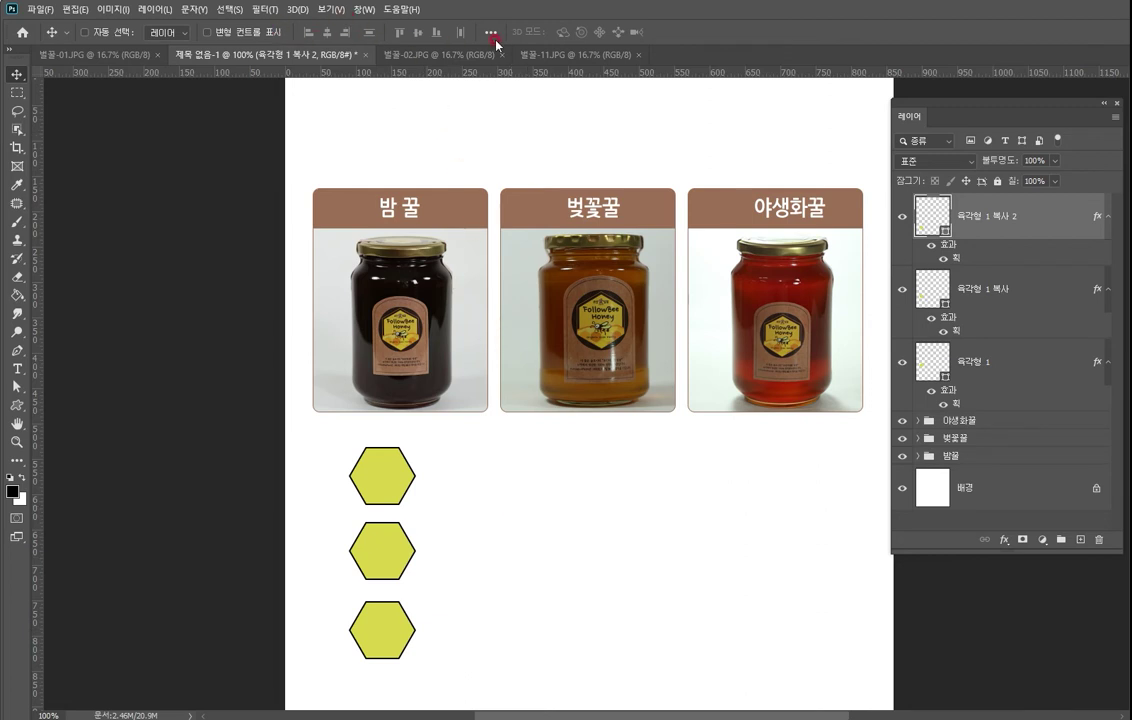
- Select all three hexagon layers together and examine the Move tool's alignment and distribution options
{"action": "left_click", "coordinate": [976, 370]}
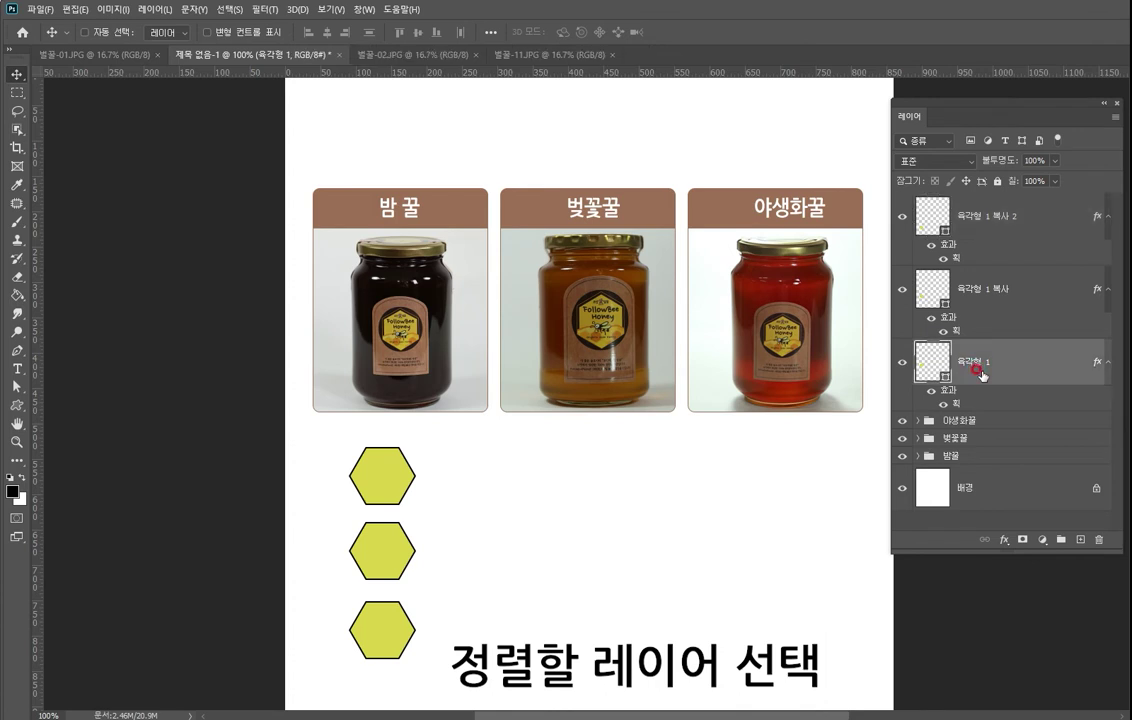
{"action": "left_click", "coordinate": [996, 300], "text": "ctrl"}
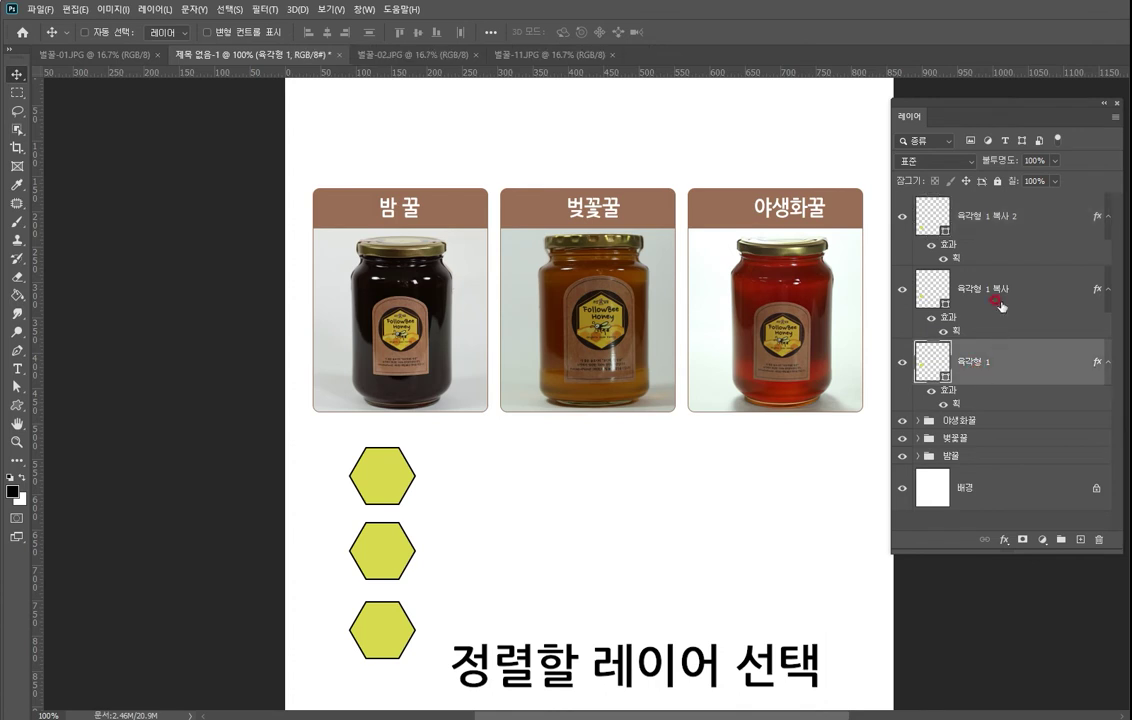
{"action": "left_click", "coordinate": [986, 219], "text": "shift"}
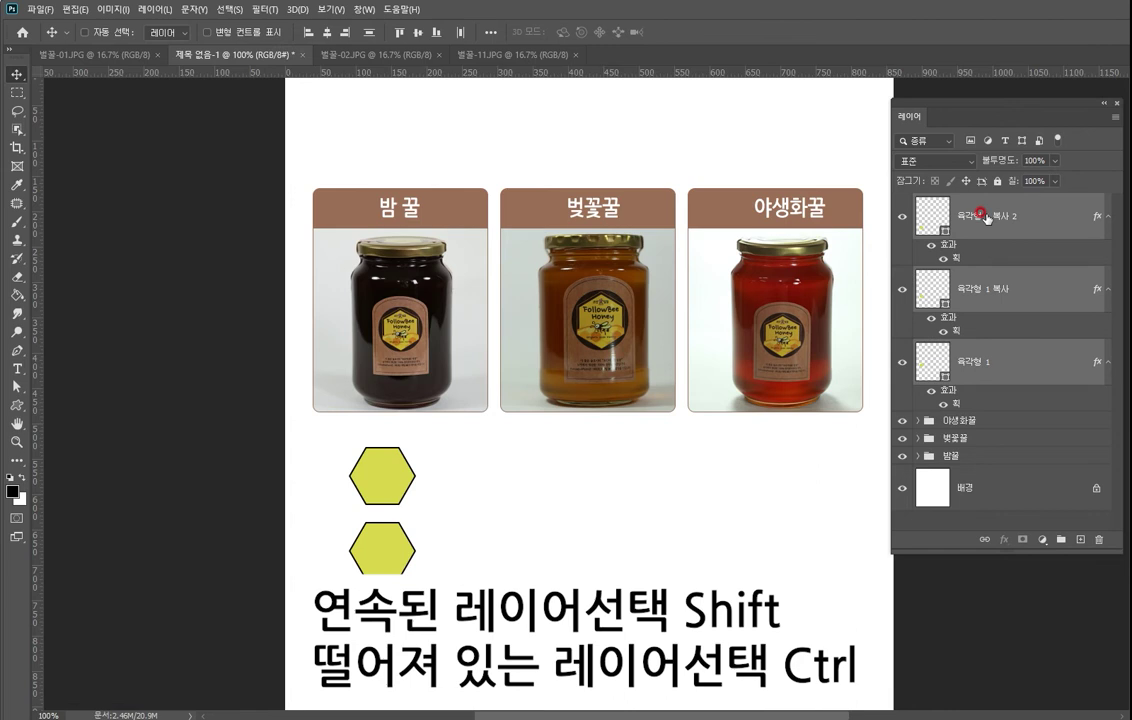
{"action": "left_click", "coordinate": [986, 288], "text": "ctrl"}
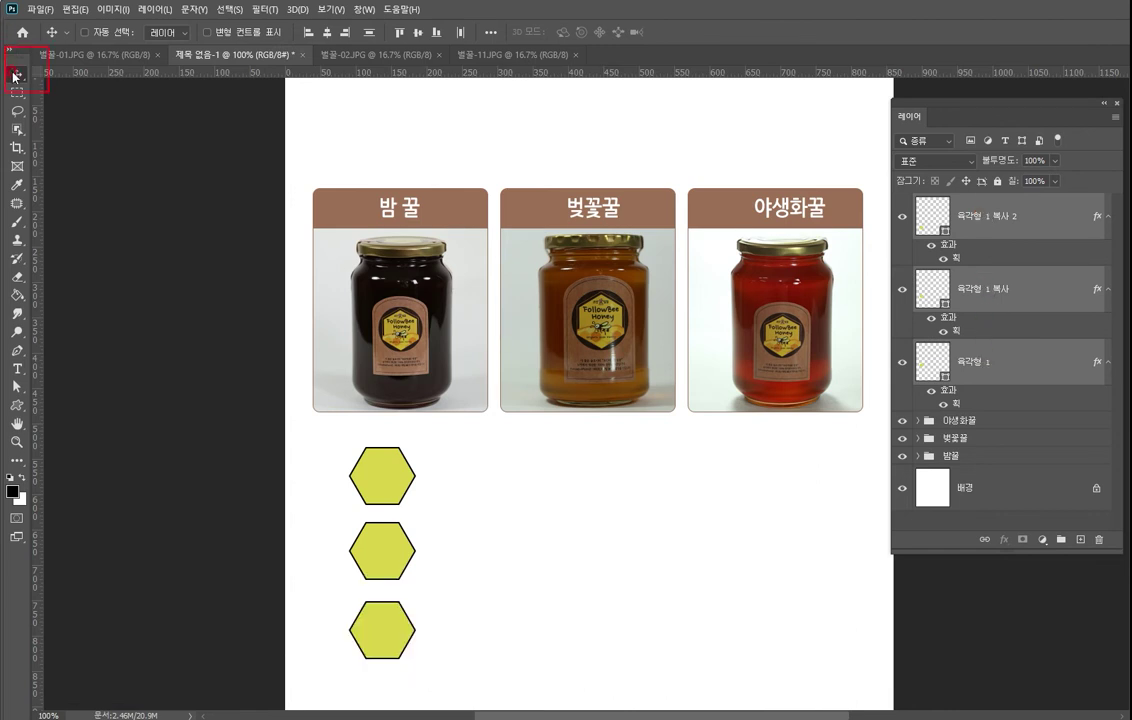
{"action": "left_click", "coordinate": [224, 34]}
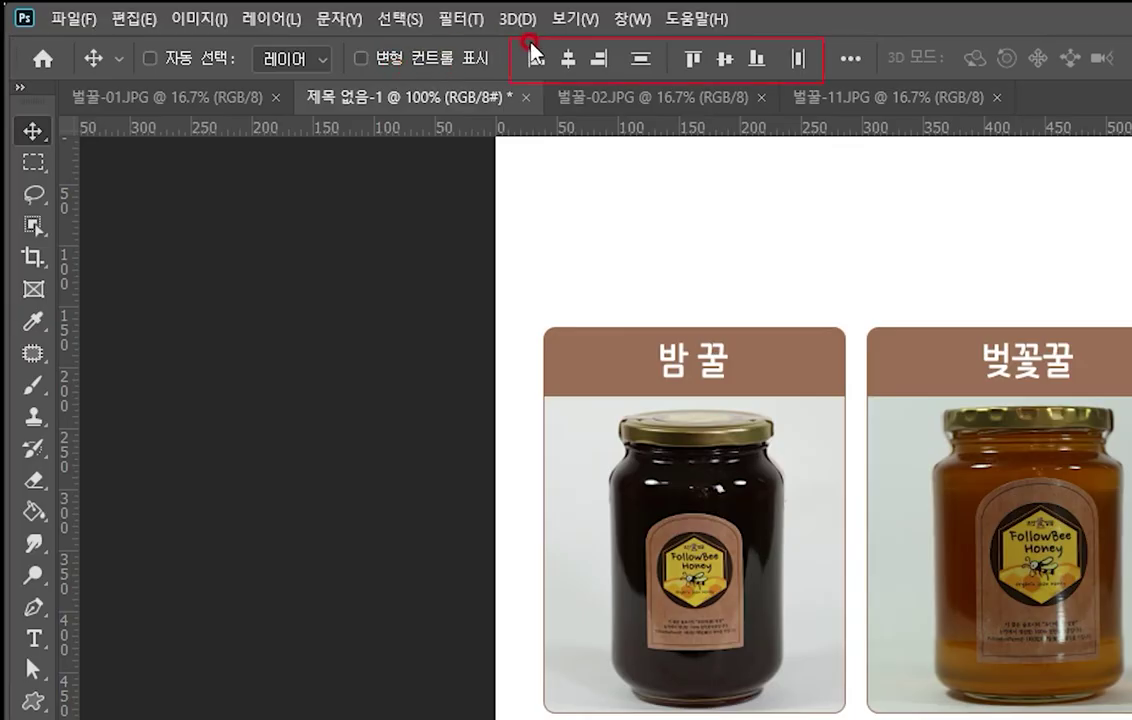
{"action": "left_click", "coordinate": [599, 60]}
{"action": "left_click", "coordinate": [530, 50]}
{"action": "left_click", "coordinate": [538, 58]}
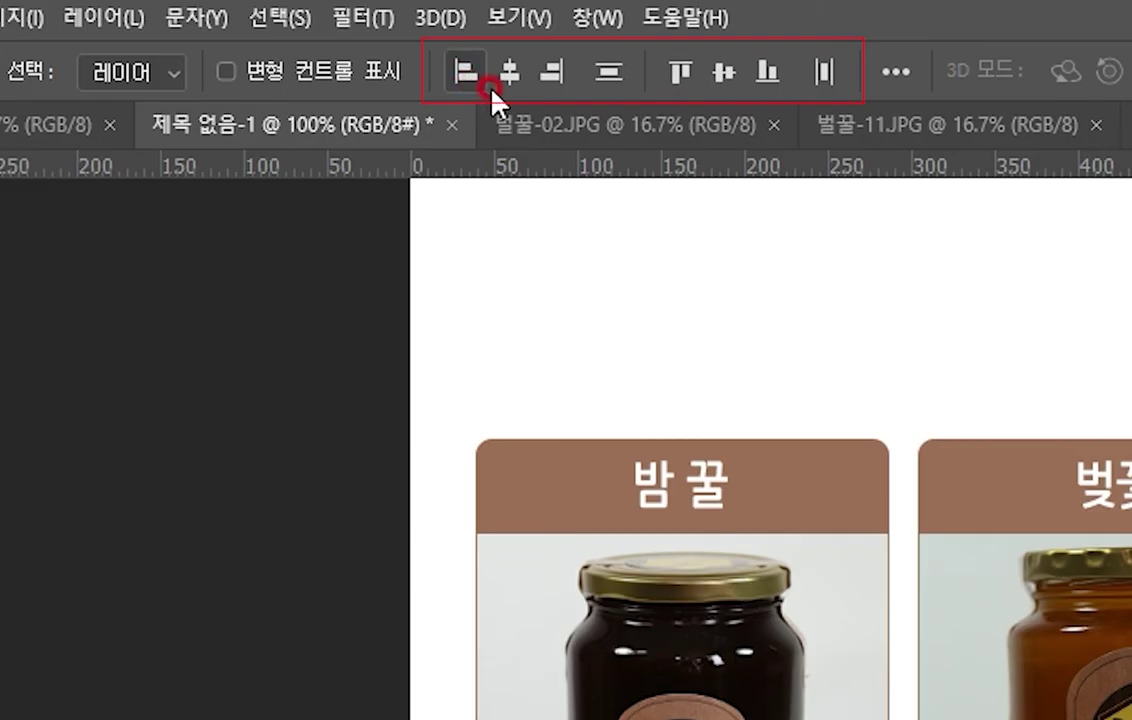
{"action": "left_click", "coordinate": [606, 75]}
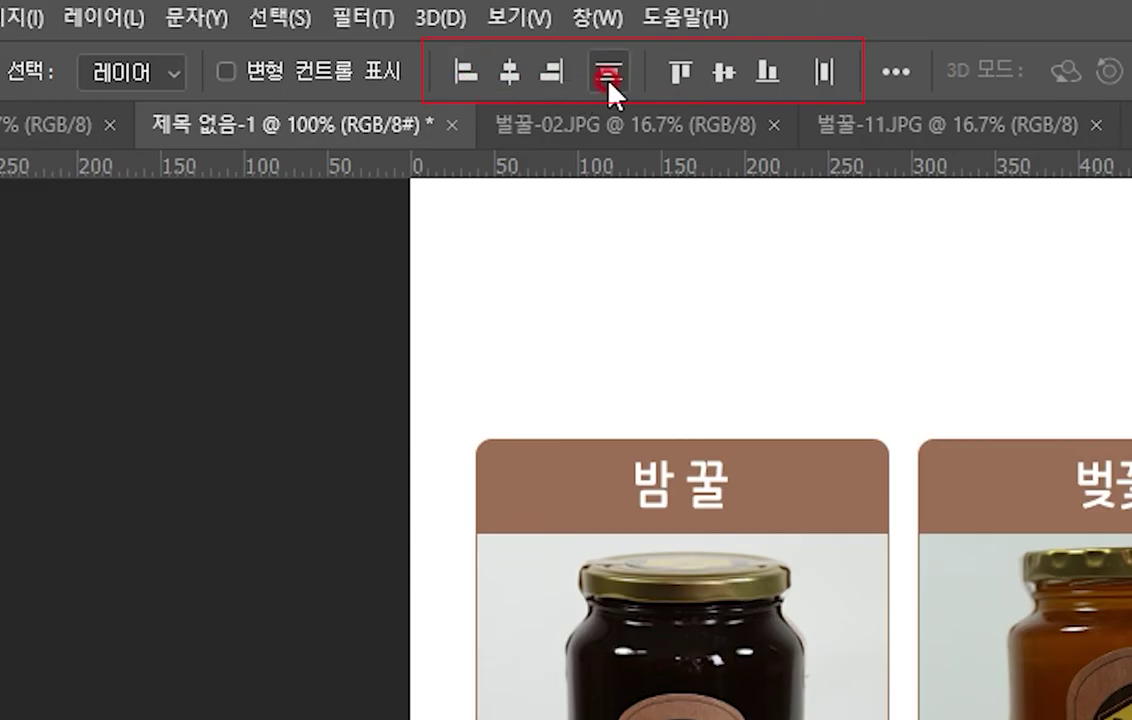
{"action": "left_click", "coordinate": [541, 72]}
{"action": "left_click", "coordinate": [622, 48]}
{"action": "left_click", "coordinate": [721, 72]}
{"action": "left_click", "coordinate": [600, 74]}
{"action": "left_click", "coordinate": [510, 74]}
{"action": "left_click", "coordinate": [551, 72]}
{"action": "left_click", "coordinate": [607, 72]}
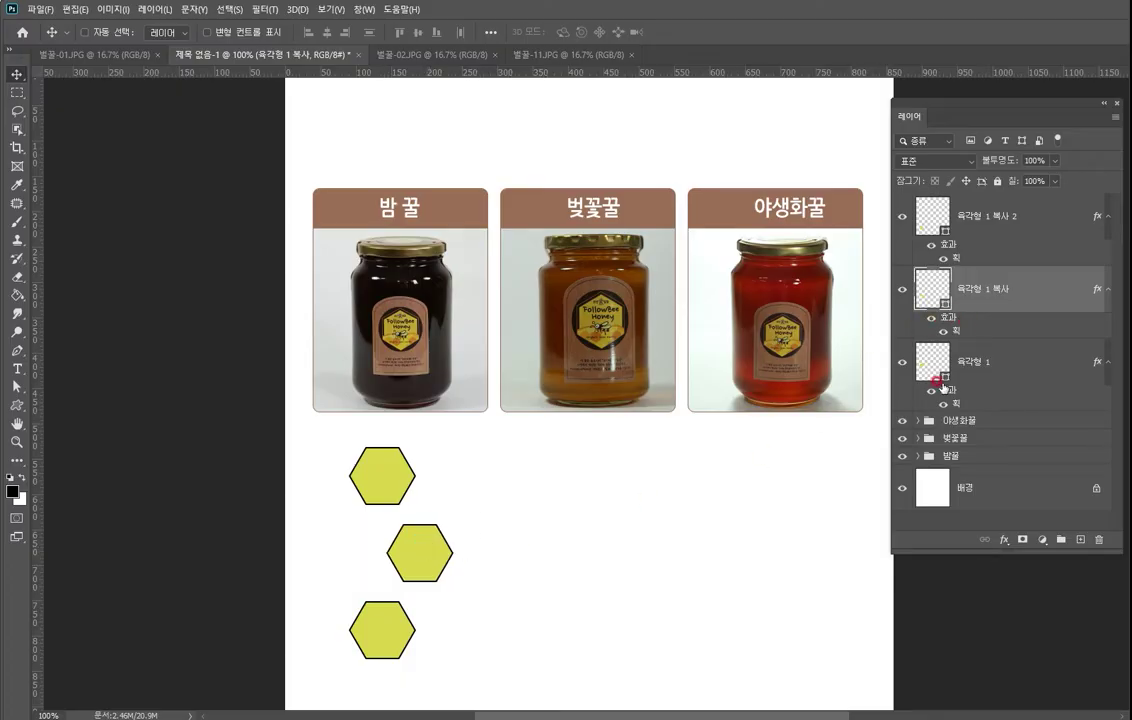
- Move the 육각형 1 hexagon out of line to the canvas's left edge and align all three hexagons by their left edges
{"action": "left_click", "coordinate": [958, 369]}
{"action": "mouse_move", "coordinate": [346, 473]}
{"action": "left_mouse_down"}
{"action": "mouse_move", "coordinate": [329, 480]}
{"action": "mouse_move", "coordinate": [335, 489]}
{"action": "left_mouse_up"}
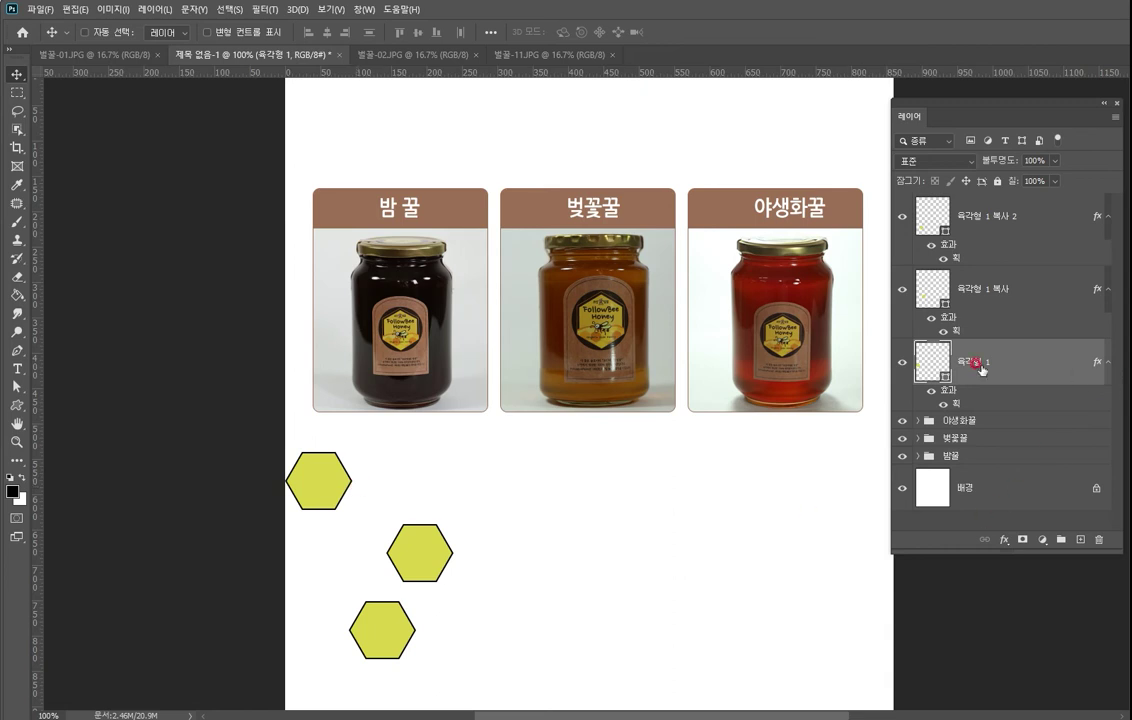
{"action": "left_click", "coordinate": [995, 219], "text": "shift"}
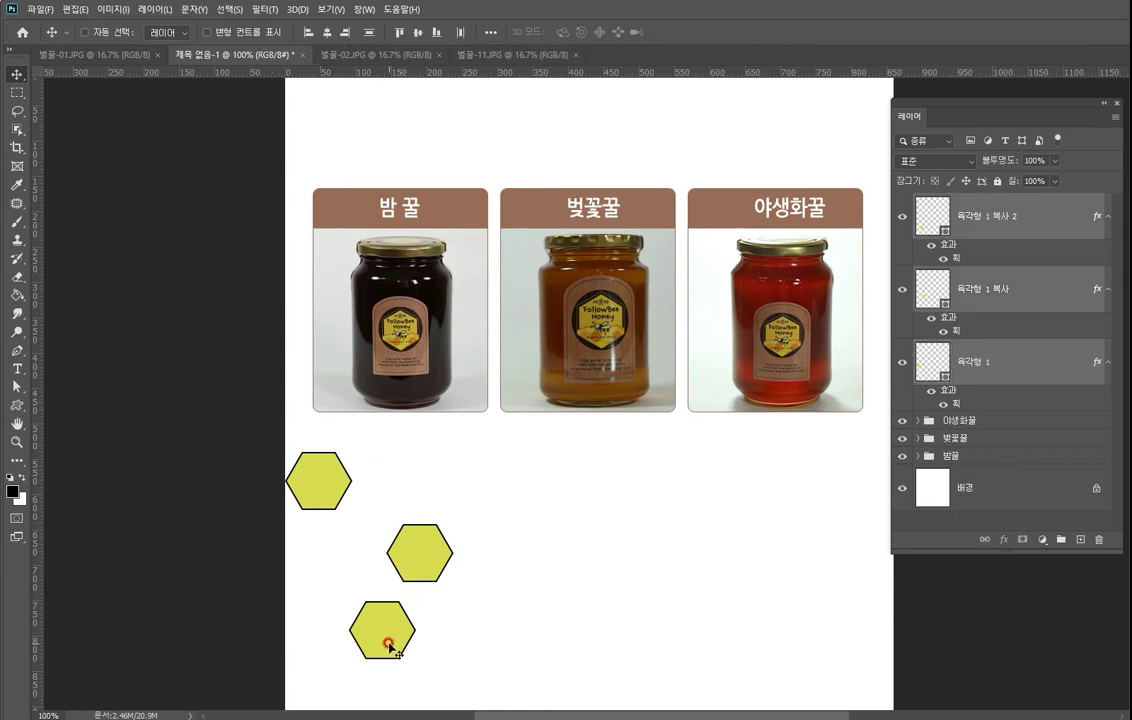
{"action": "left_click", "coordinate": [309, 33]}
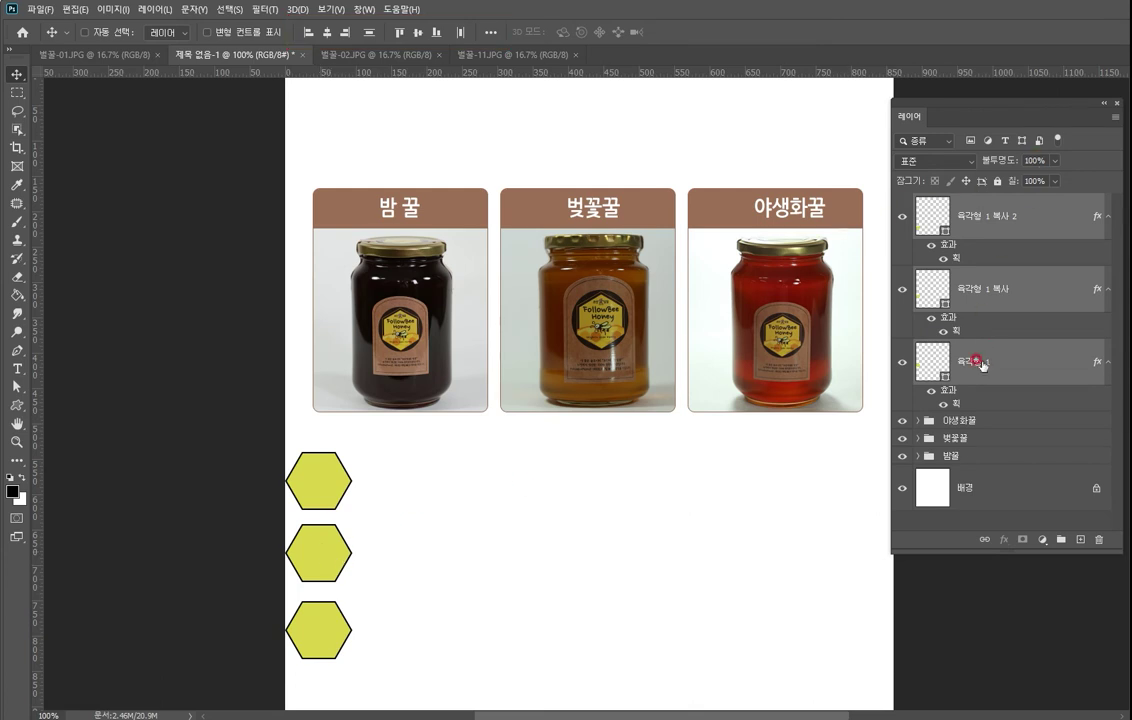
- Move the aligned hexagon column back beneath the 밤꿀 jar and distribute the three hexagons evenly in the vertical direction
{"action": "left_click_drag", "start_coordinate": [303, 551], "coordinate": [380, 558]}
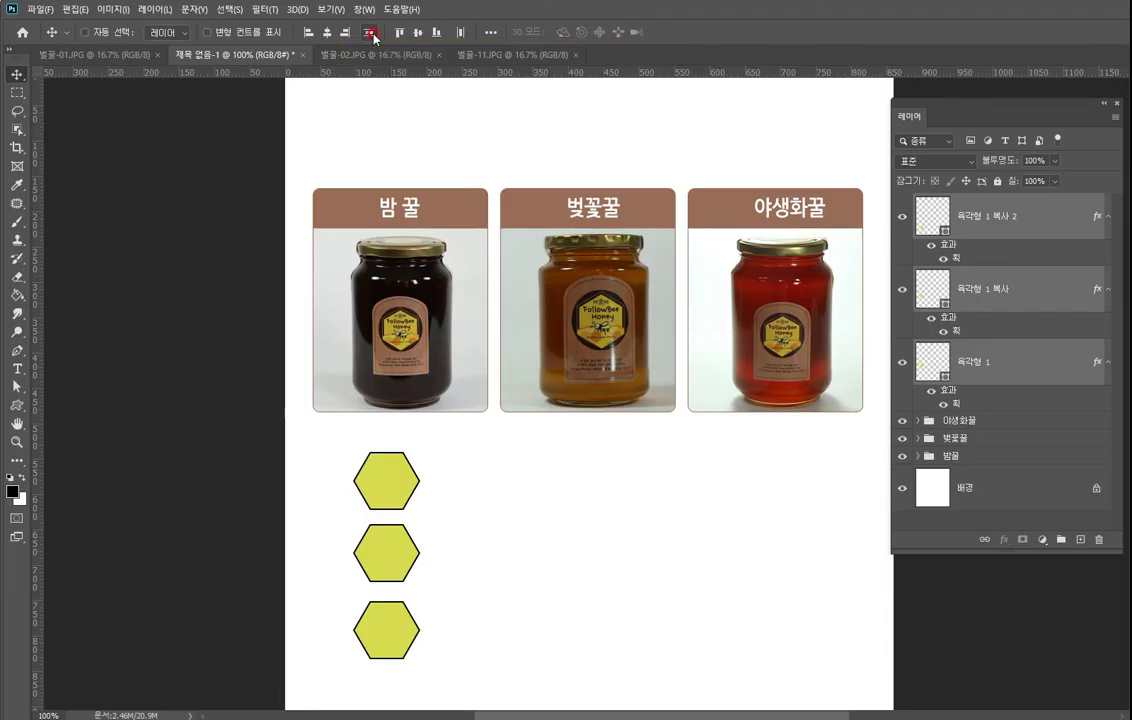
{"action": "left_click", "coordinate": [373, 37]}
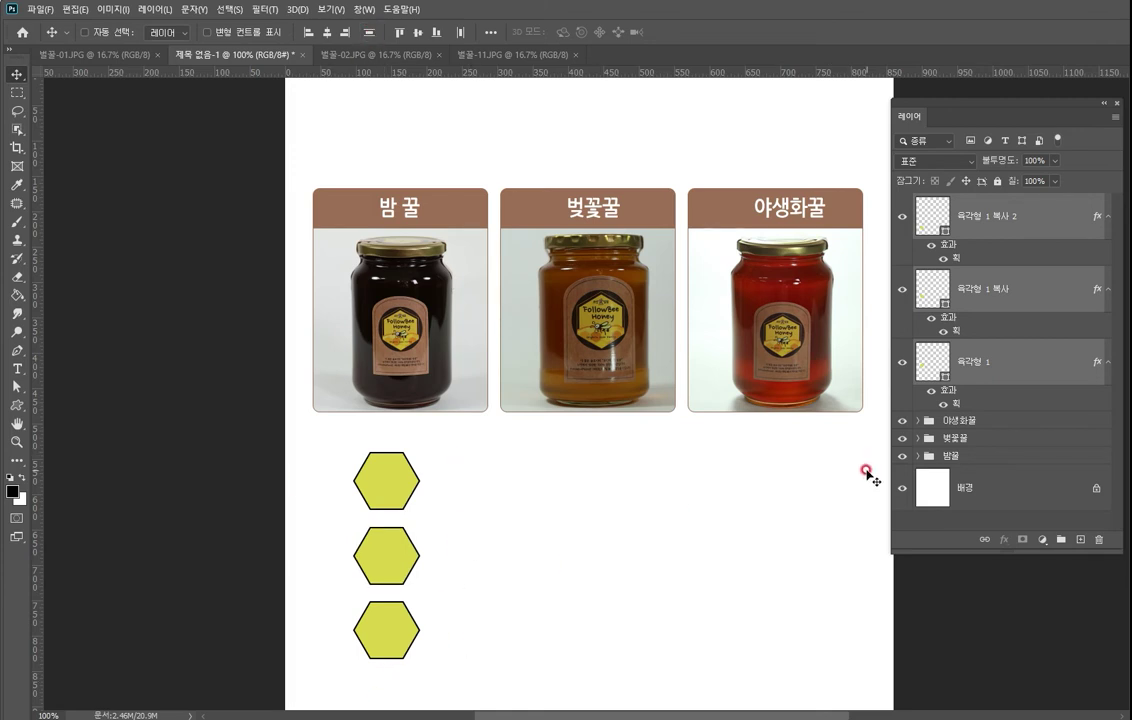
- Check which hexagon belongs to the 육각형 1 layer by hiding and showing that layer
{"action": "left_click", "coordinate": [1013, 358]}
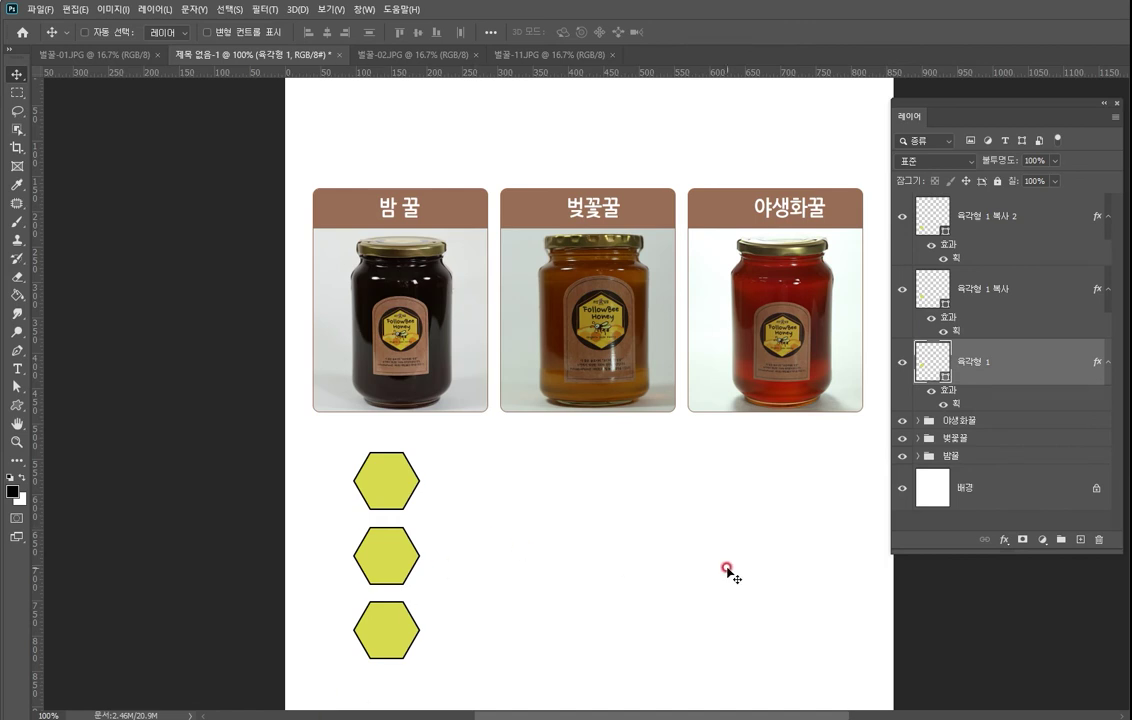
{"action": "left_click", "coordinate": [902, 364]}
{"action": "left_click", "coordinate": [902, 364]}
- In 벌꿀-01.JPG, clear the existing selection and copy a rectangular area of dark honey just below the jar's label
{"action": "left_click", "coordinate": [97, 57]}
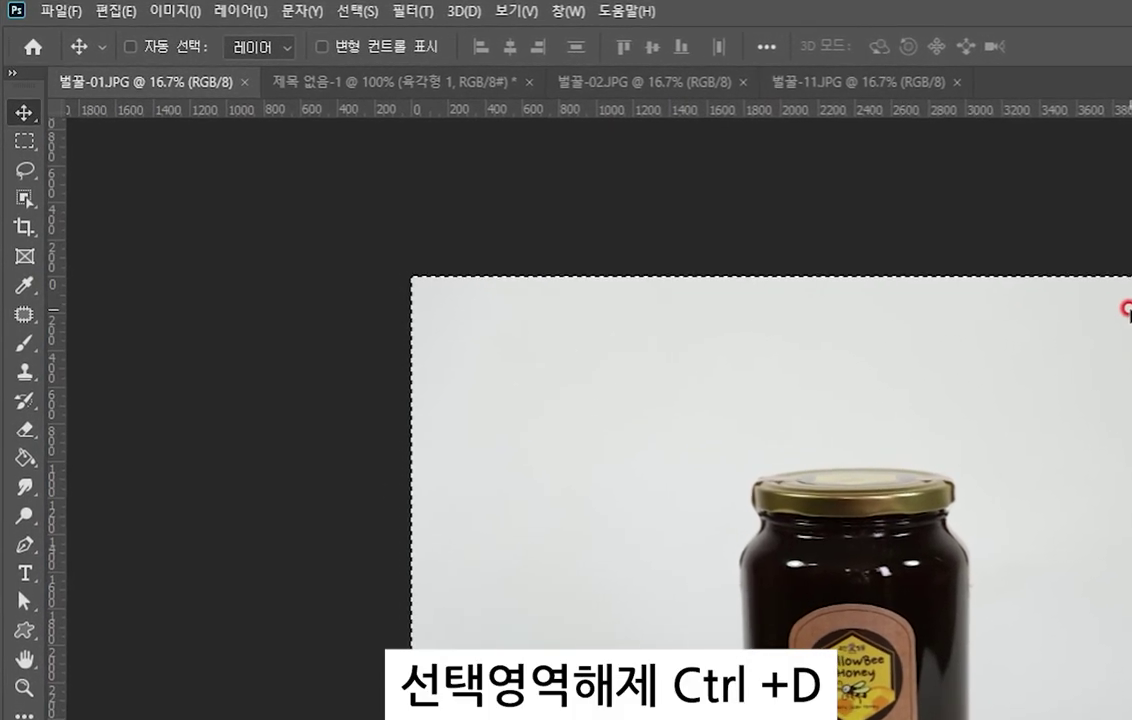
{"action": "key", "text": "ctrl+d"}
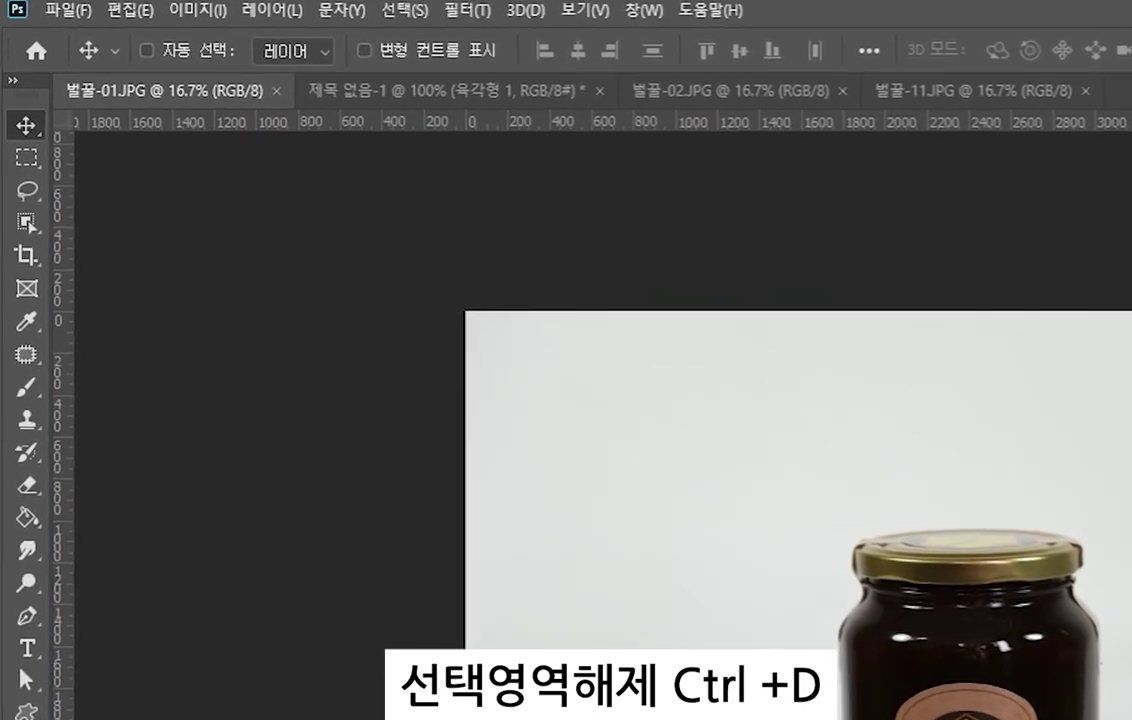
{"action": "left_click", "coordinate": [28, 160]}
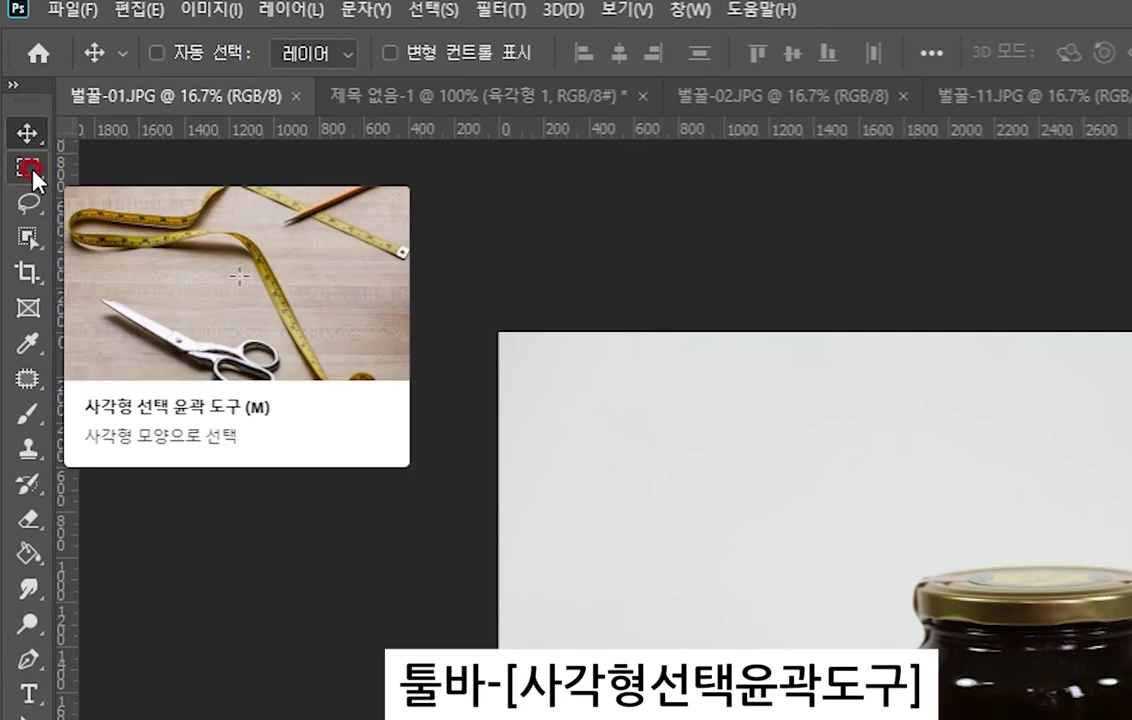
{"action": "left_click", "coordinate": [31, 169]}
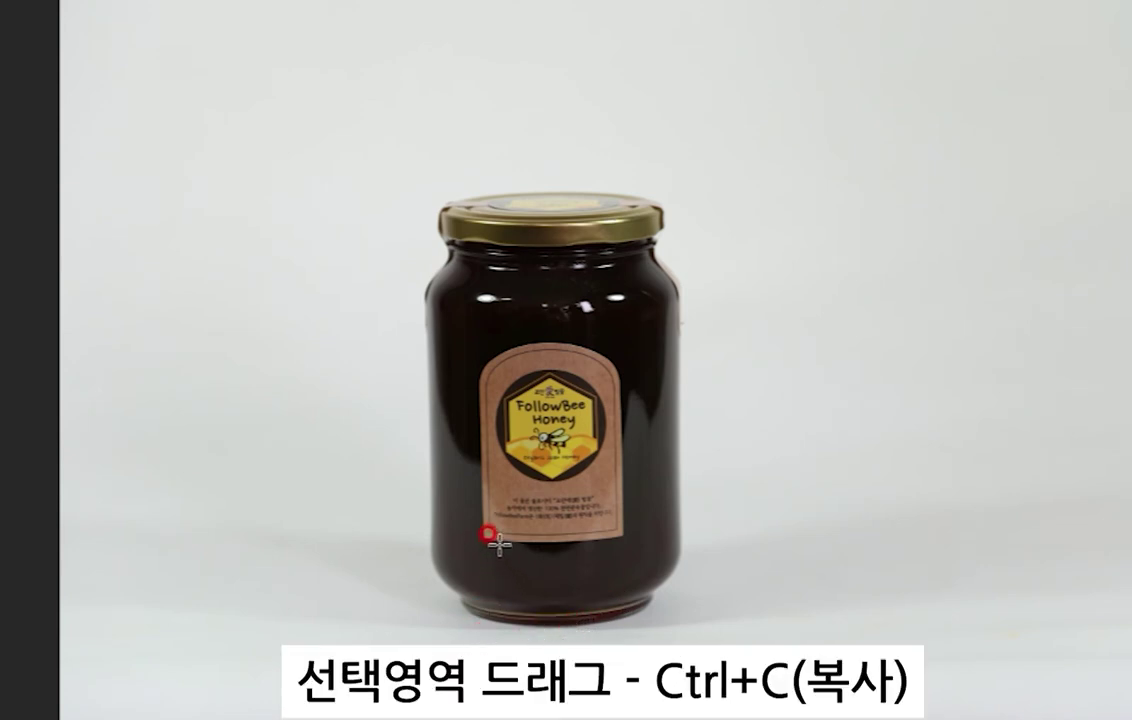
{"action": "left_click_drag", "start_coordinate": [493, 543], "coordinate": [627, 547]}
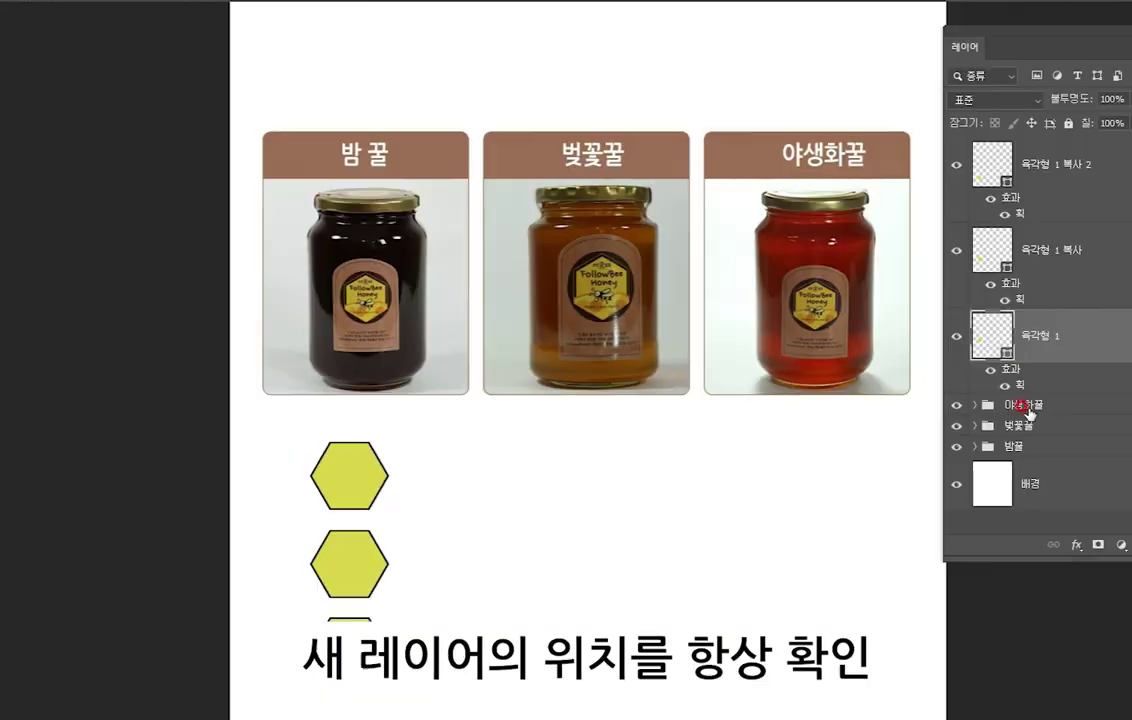
- Paste the copied dark honey patch into 제목 없음-1 directly above the 육각형 1 layer and move it over the uppermost hexagon
{"action": "left_click", "coordinate": [940, 345]}
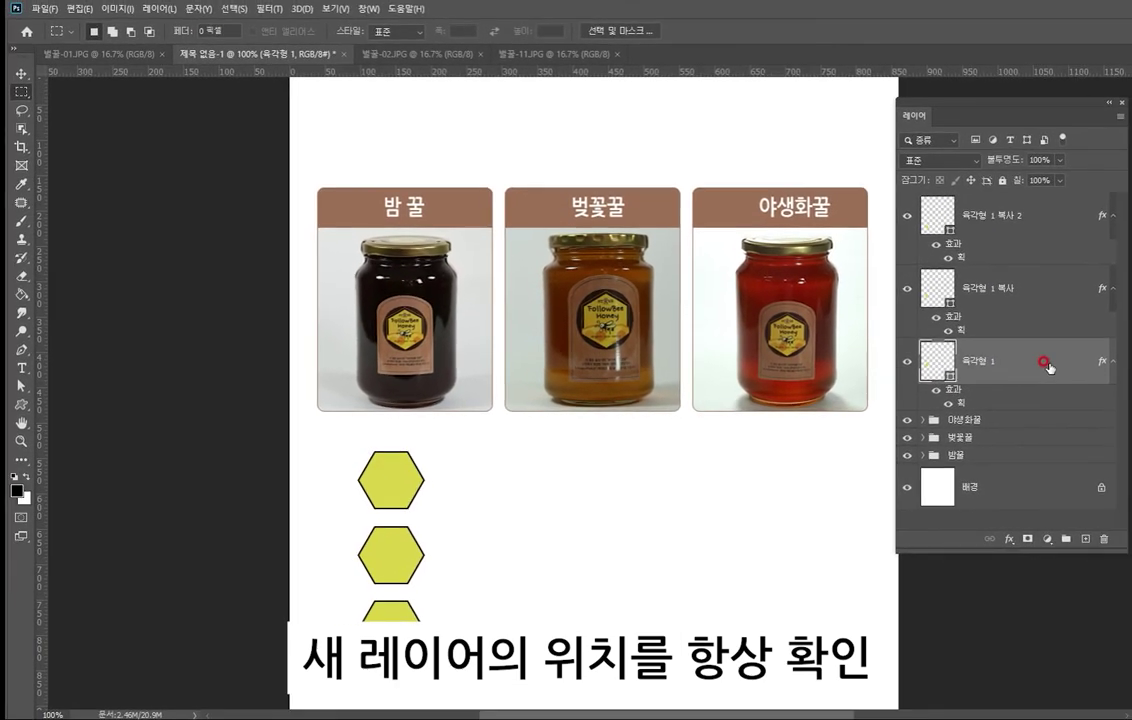
{"action": "key", "text": "ctrl+v"}
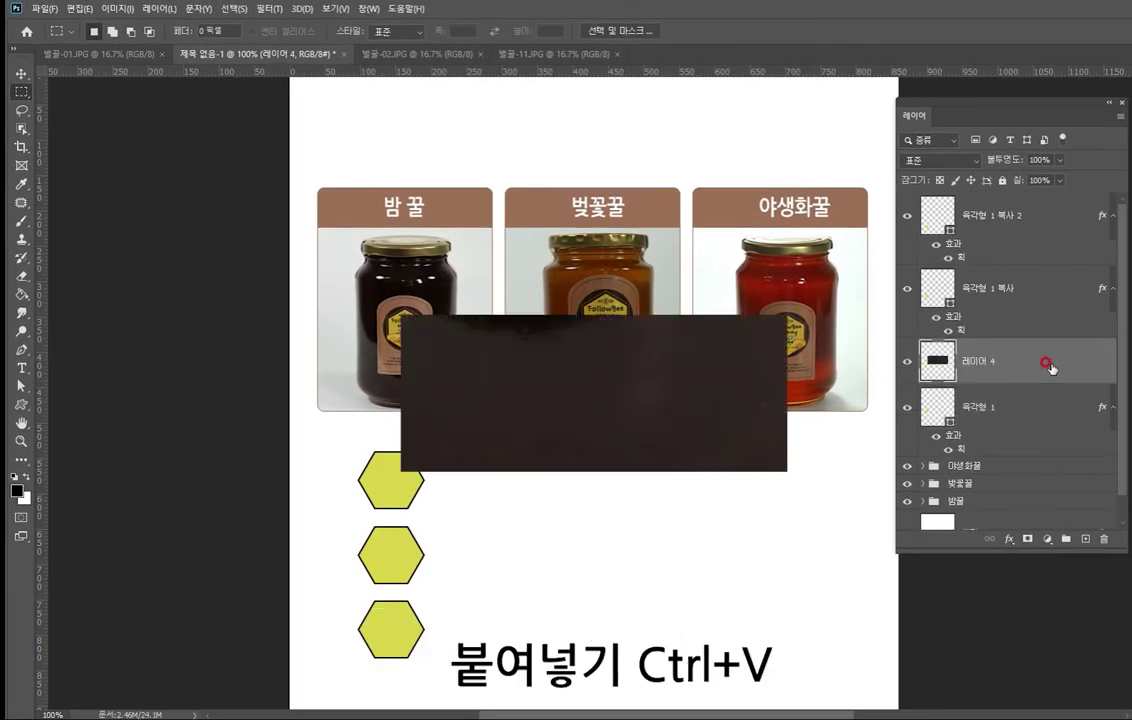
{"action": "key", "text": "v"}
{"action": "left_click_drag", "start_coordinate": [311, 491], "coordinate": [153, 541]}
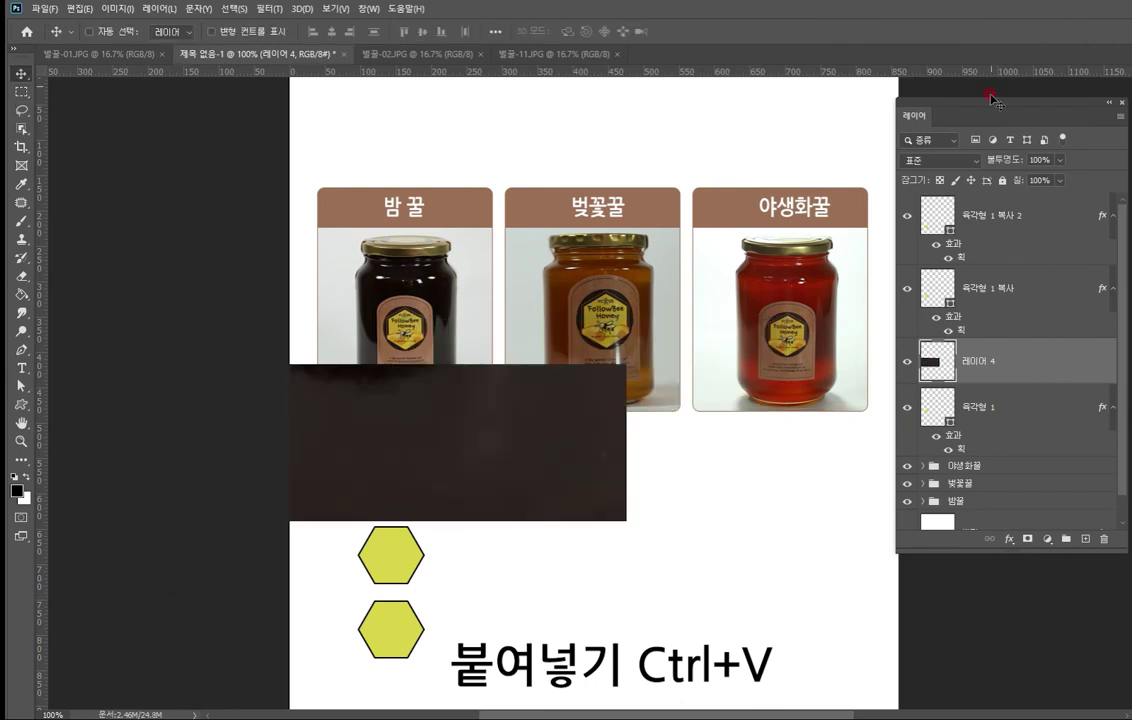
{"action": "left_click_drag", "start_coordinate": [993, 100], "coordinate": [854, 125]}
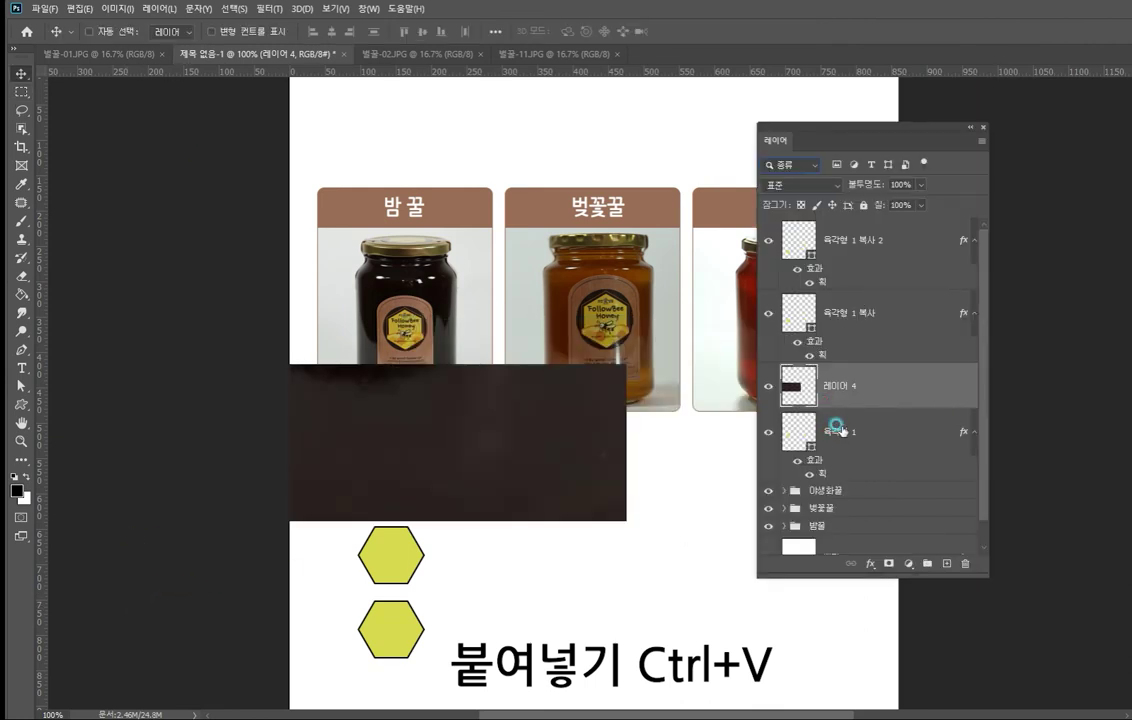
- Clip the dark honey patch to the 육각형 1 hexagon and scale the patch down to about 61%
{"action": "left_click", "coordinate": [838, 428]}
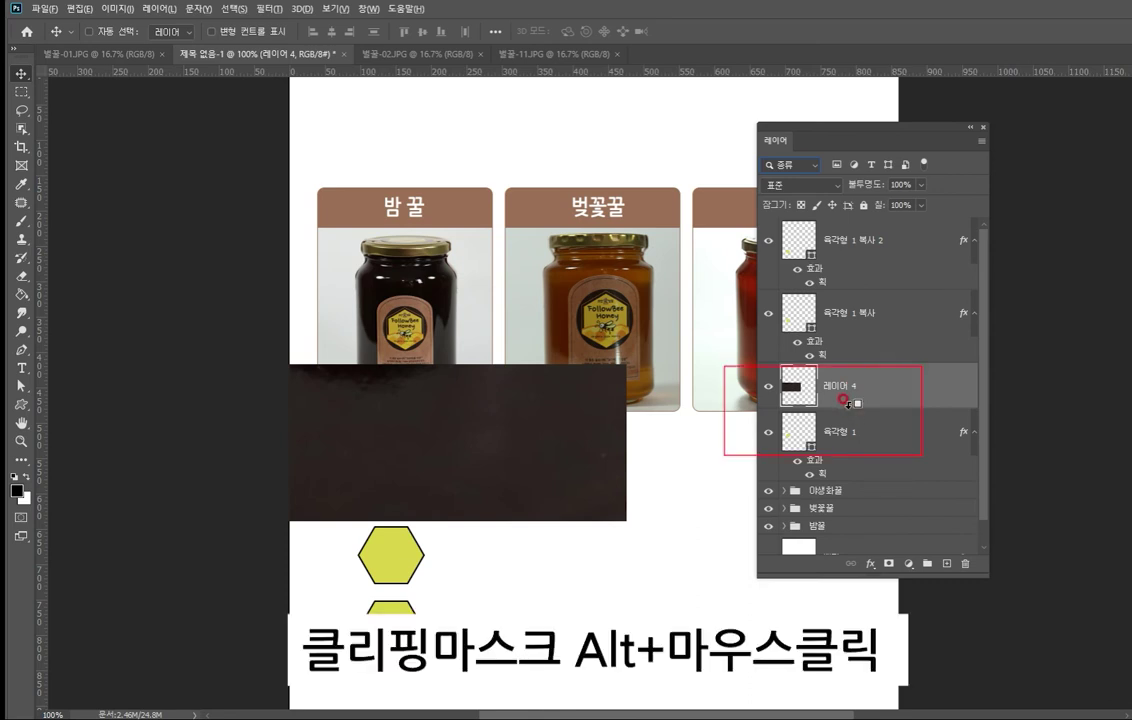
{"action": "left_click", "coordinate": [843, 398], "text": "alt"}
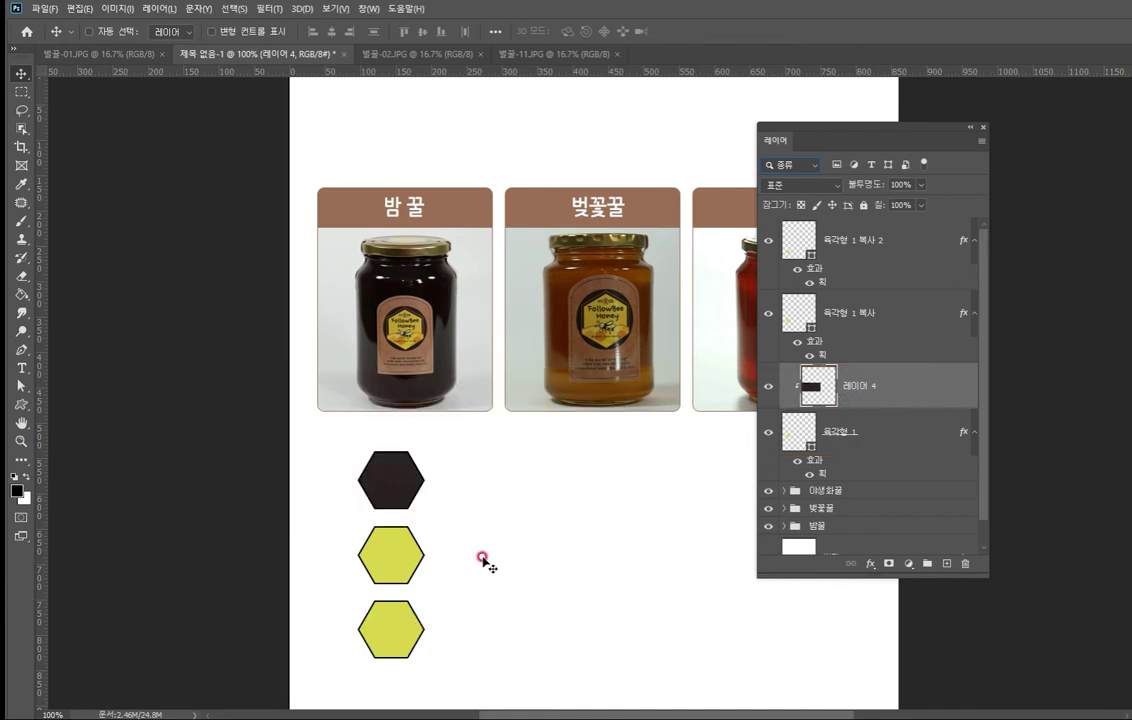
{"action": "key", "text": "ctrl"}
{"action": "key", "text": "ctrl+t"}
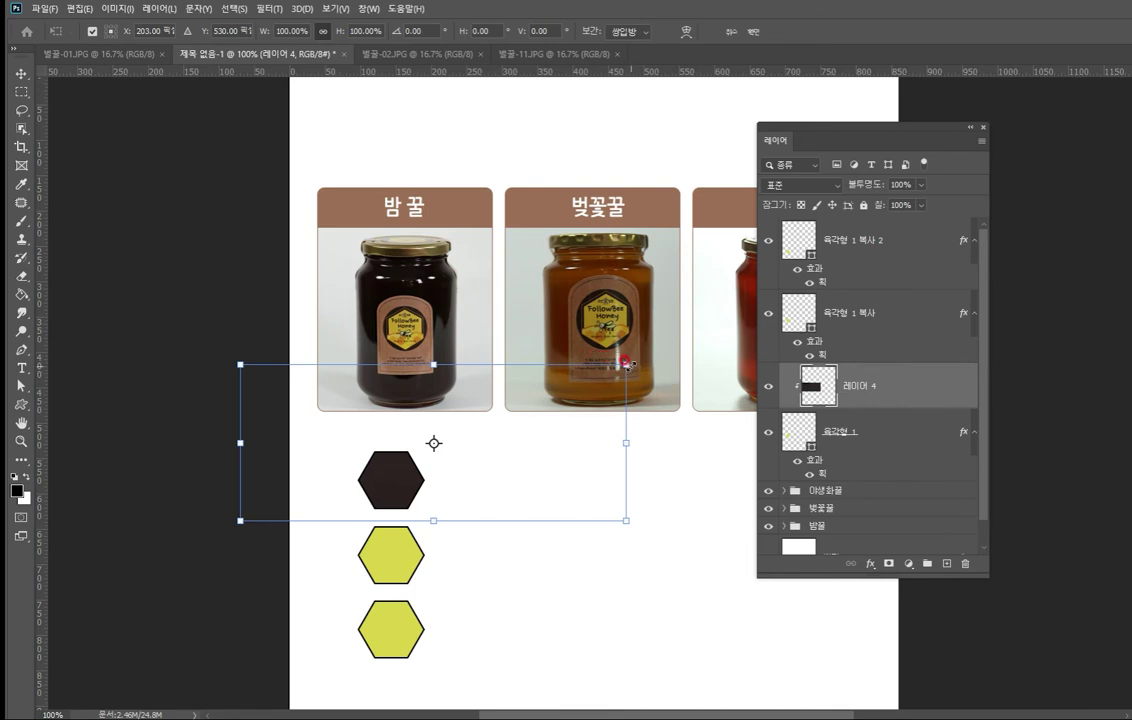
{"action": "left_click_drag", "start_coordinate": [626, 365], "coordinate": [481, 437]}
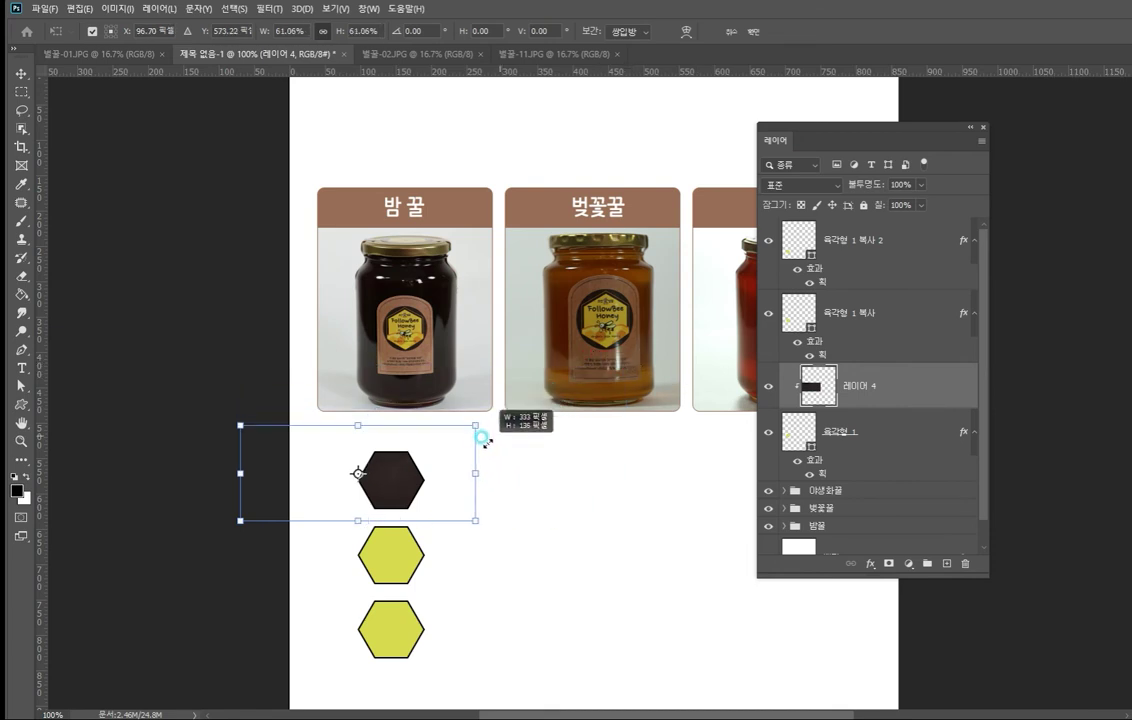
{"action": "key", "text": "Return"}
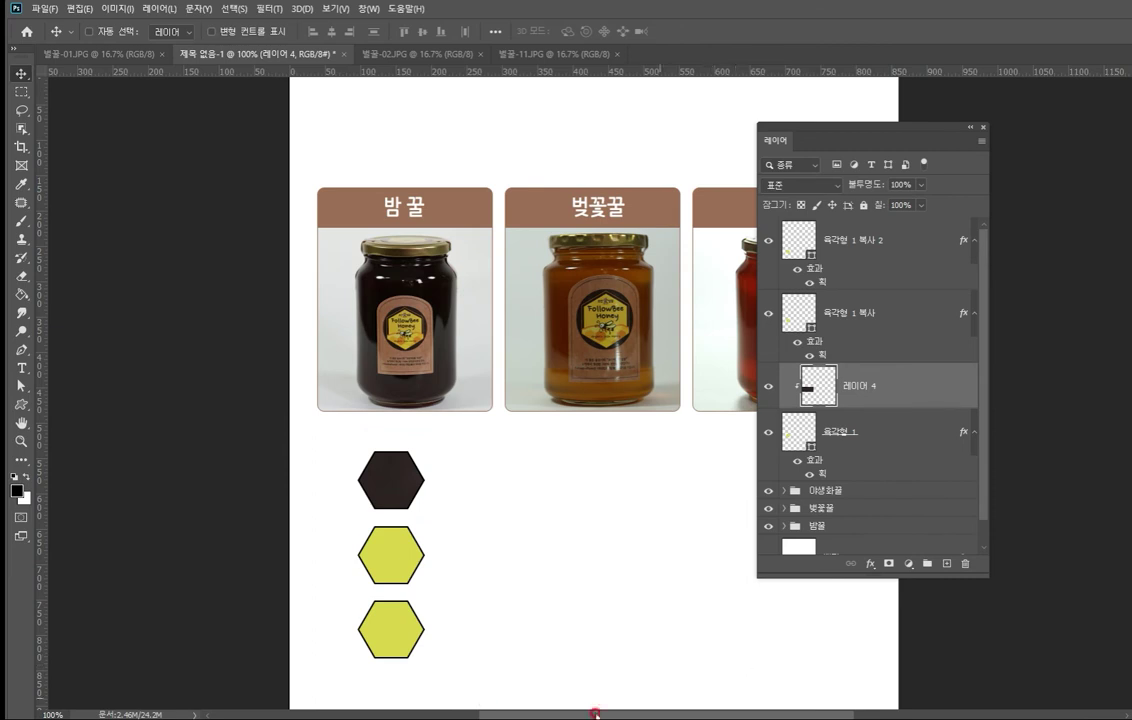
- In 벌꿀-02.JPG, clear the existing selection and copy a small rectangular area of amber honey between the jar's left edge and its label
{"action": "left_click_drag", "start_coordinate": [507, 204], "coordinate": [599, 227]}
{"action": "left_click", "coordinate": [400, 54]}
{"action": "left_click_drag", "start_coordinate": [908, 128], "coordinate": [972, 135]}
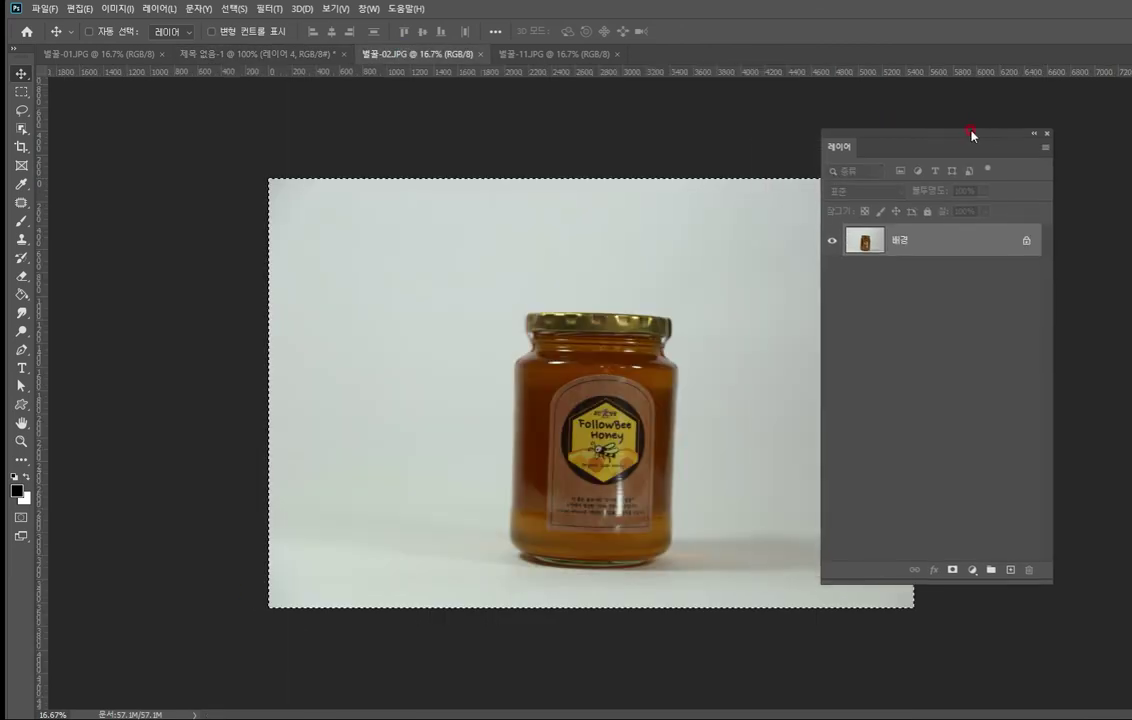
{"action": "left_click", "coordinate": [778, 558]}
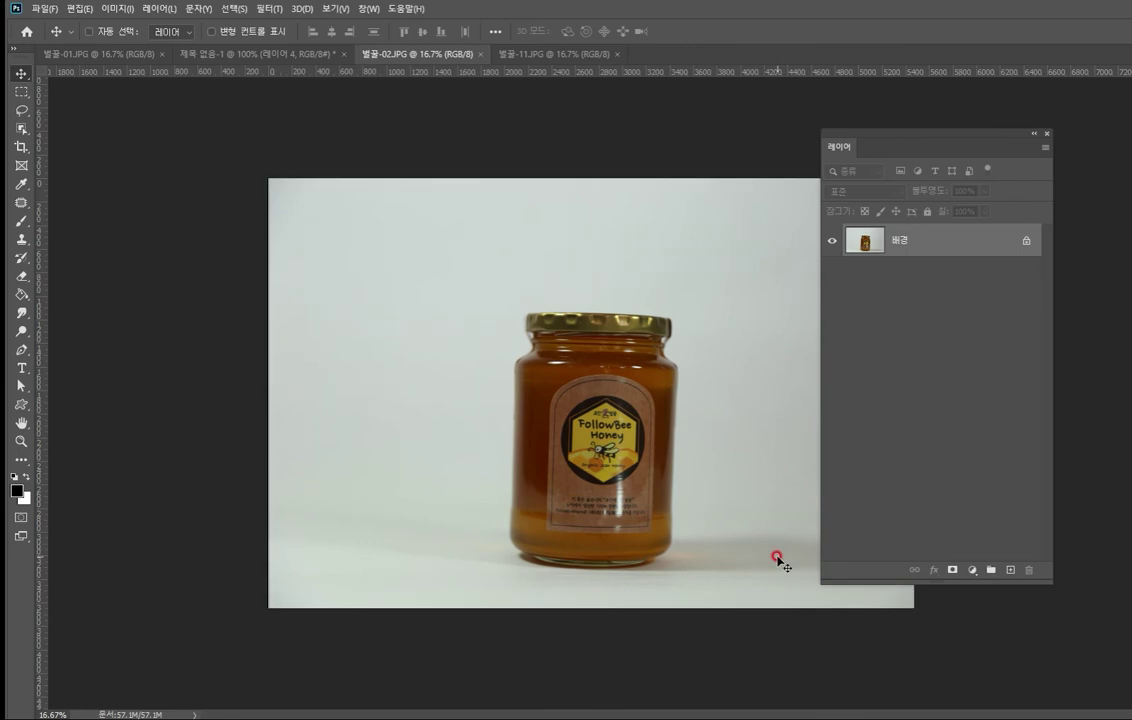
{"action": "left_click", "coordinate": [21, 91]}
{"action": "left_click", "coordinate": [420, 470]}
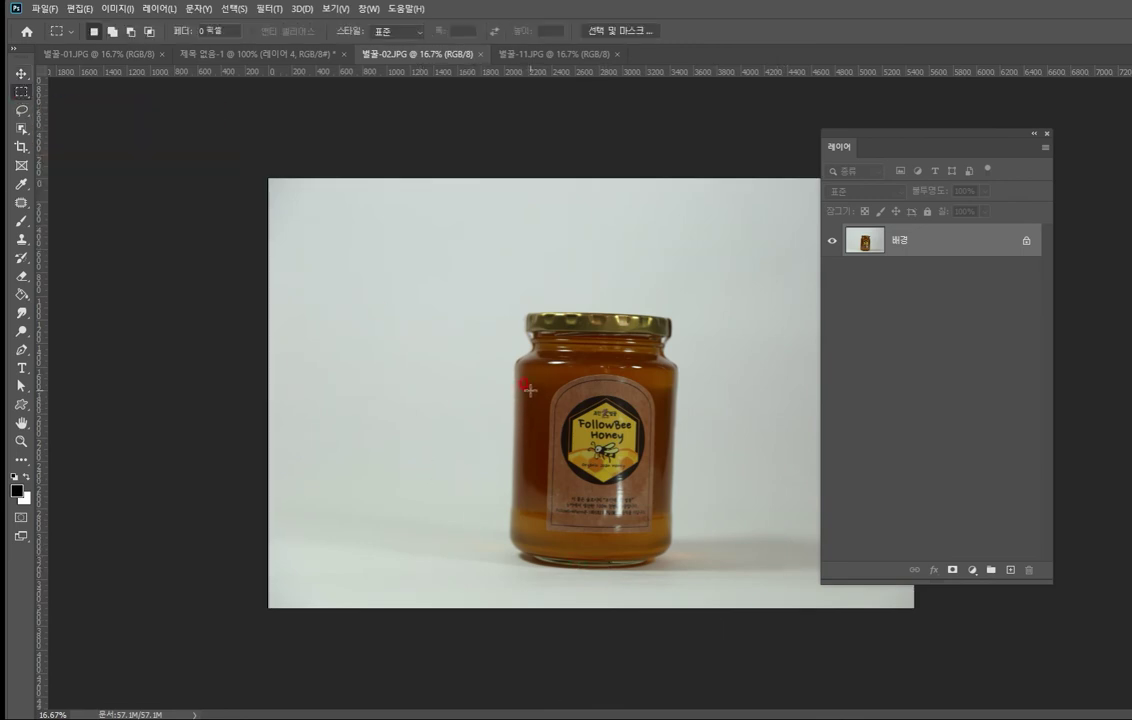
{"action": "left_click_drag", "start_coordinate": [529, 382], "coordinate": [541, 404]}
- Paste the amber honey patch into 제목 없음-1 directly above the 육각형 1 복사 layer and move it below the 벚꽃꿀 jar
{"action": "left_click", "coordinate": [293, 54]}
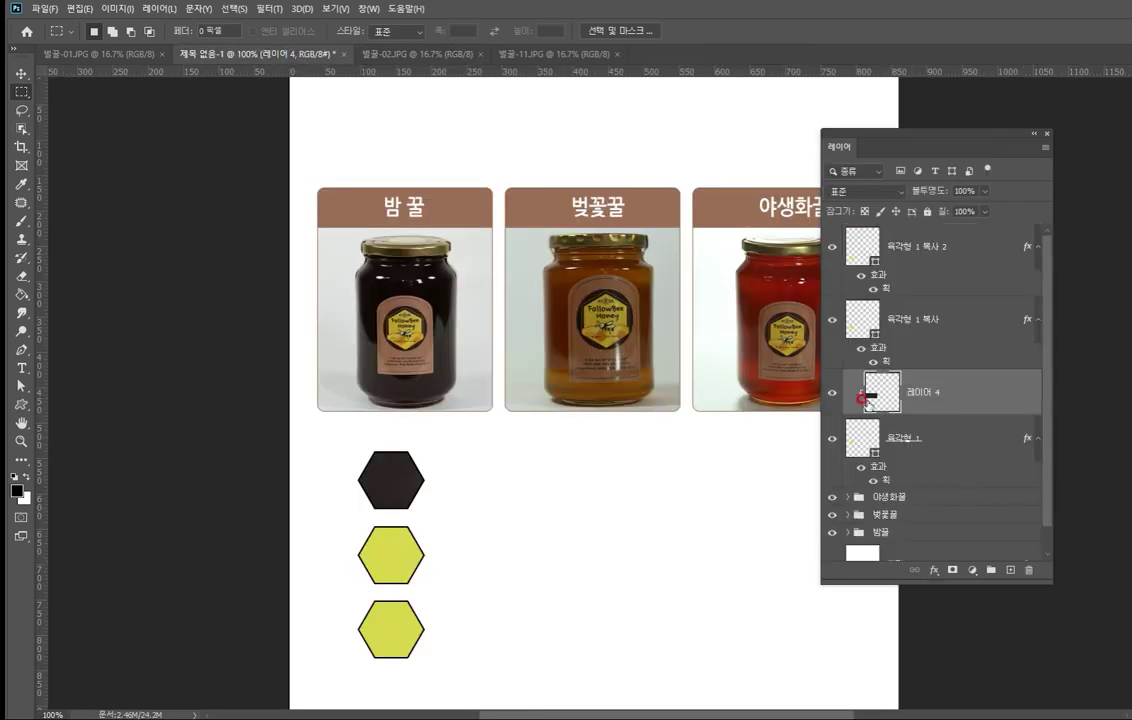
{"action": "left_click", "coordinate": [893, 334]}
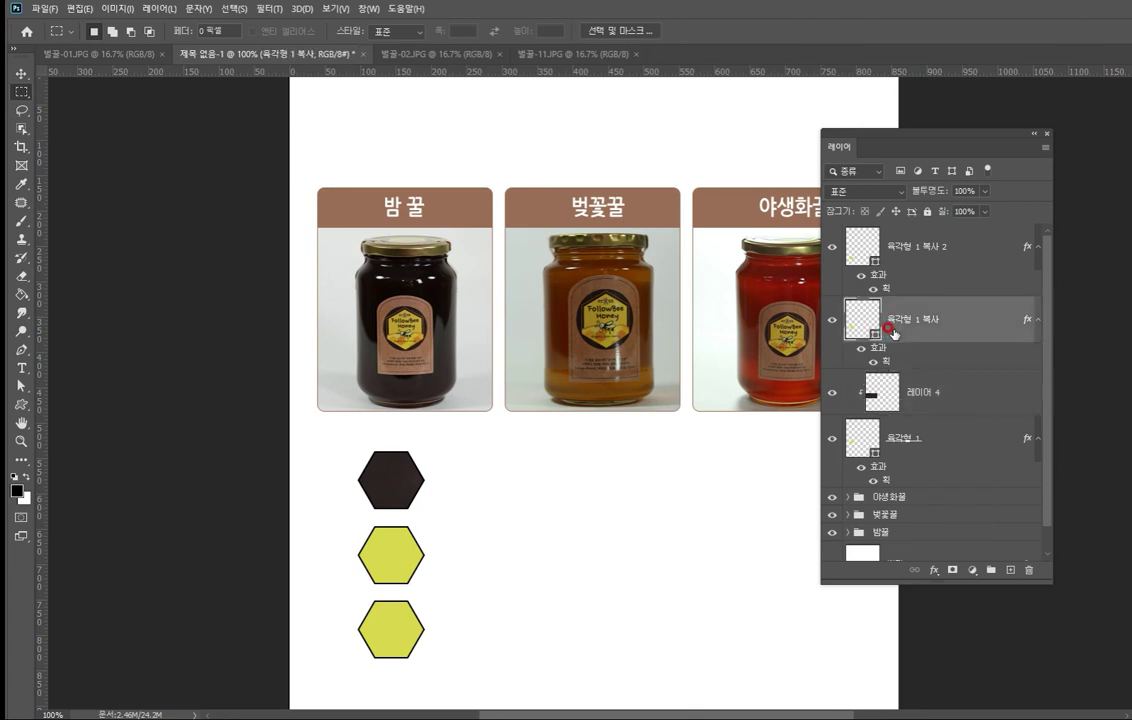
{"action": "left_click", "coordinate": [829, 319]}
{"action": "left_click", "coordinate": [830, 319]}
{"action": "key", "text": "ctrl+v"}
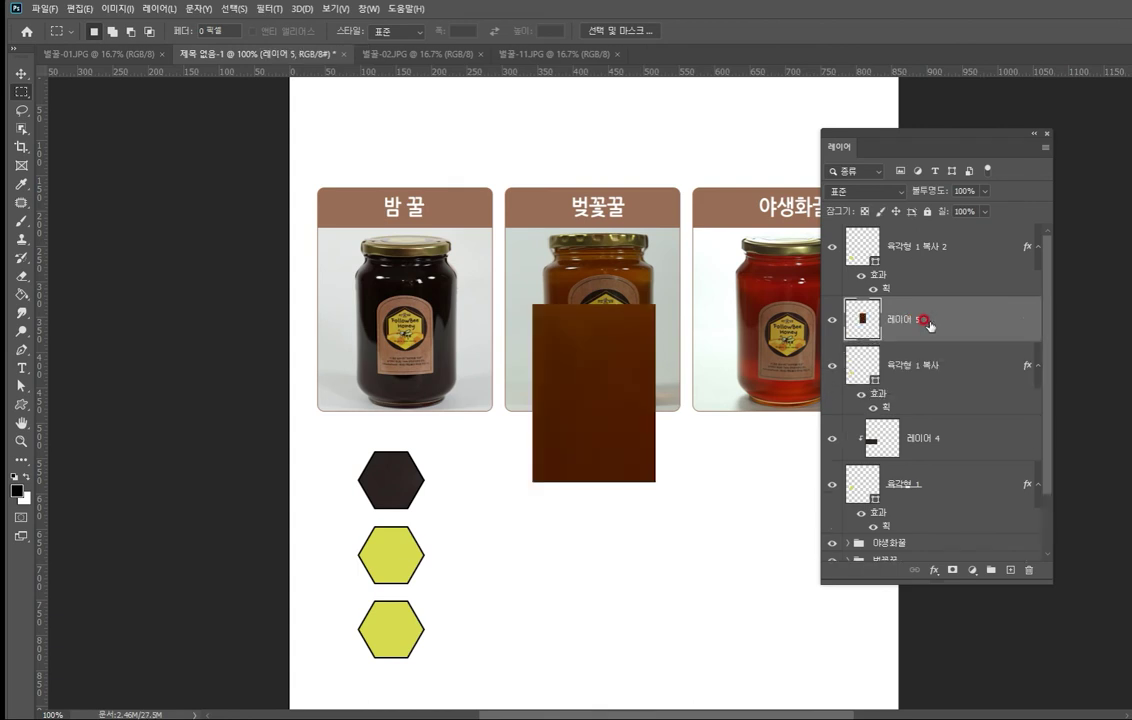
{"action": "key", "text": "v"}
{"action": "left_click_drag", "start_coordinate": [614, 409], "coordinate": [592, 528]}
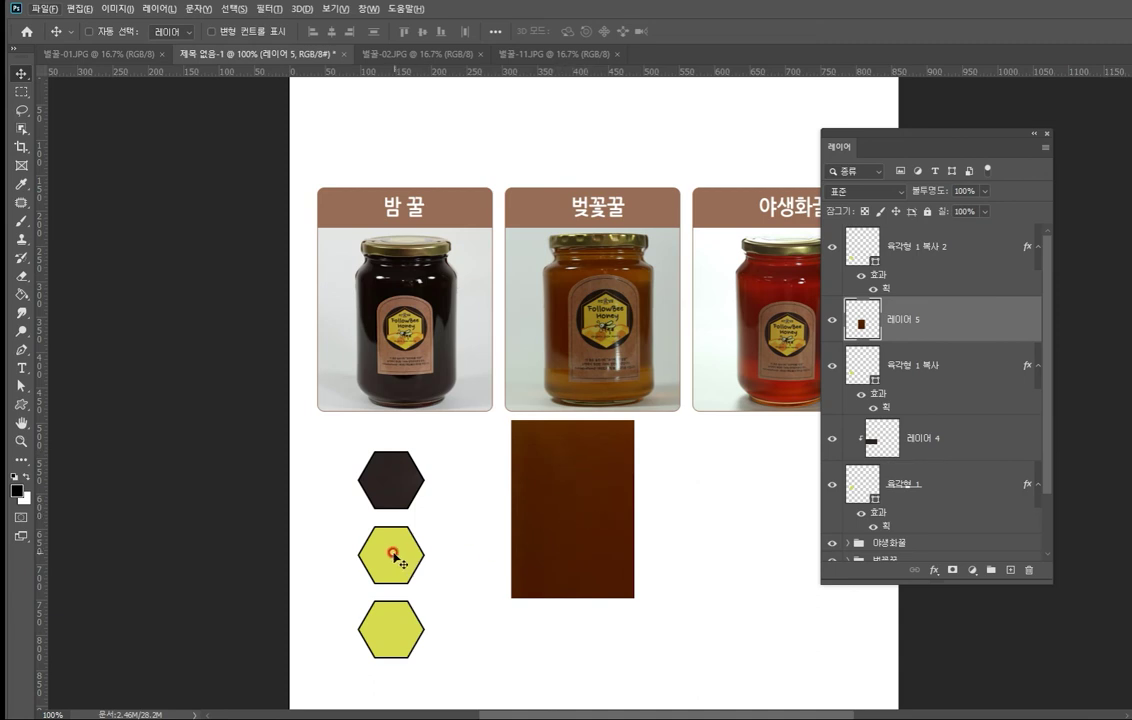
- Clip the amber honey patch to the 육각형 1 복사 layer and move it over the middle hexagon
{"action": "left_click", "coordinate": [557, 498]}
{"action": "left_click", "coordinate": [898, 342]}
{"action": "left_click", "coordinate": [898, 338], "text": "alt"}
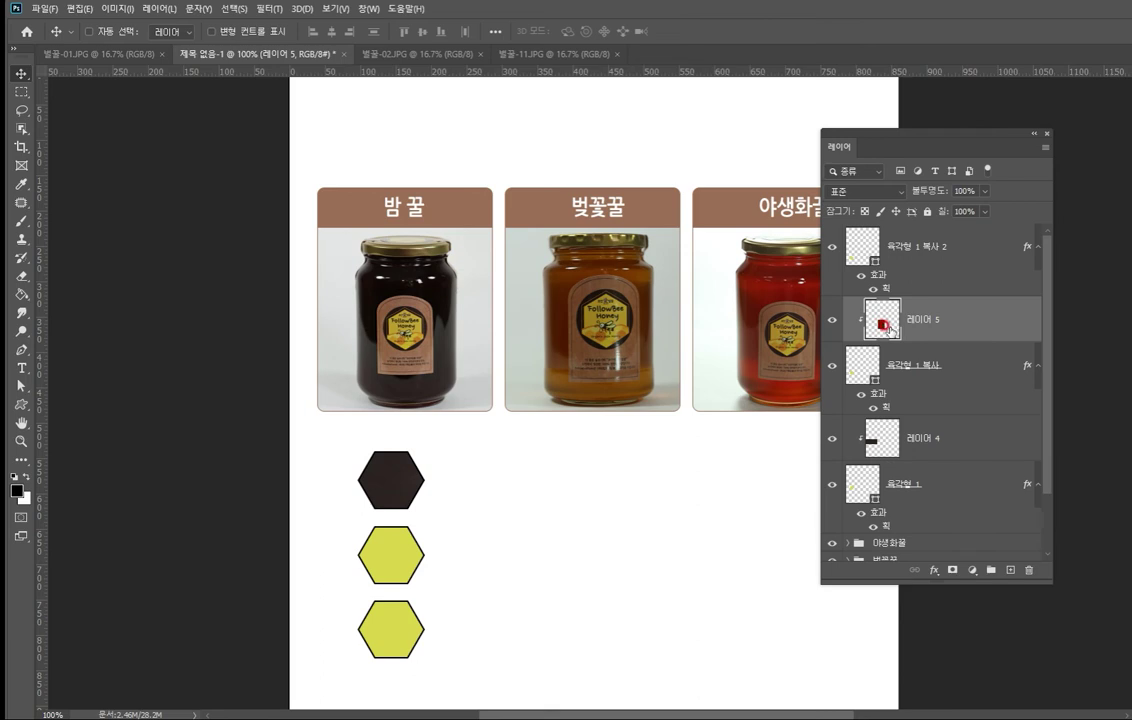
{"action": "mouse_move", "coordinate": [373, 536]}
{"action": "left_mouse_down"}
{"action": "mouse_move", "coordinate": [378, 565]}
{"action": "mouse_move", "coordinate": [414, 547]}
{"action": "mouse_move", "coordinate": [517, 541]}
{"action": "mouse_move", "coordinate": [515, 557]}
{"action": "mouse_move", "coordinate": [706, 535]}
{"action": "left_mouse_up"}
{"action": "mouse_move", "coordinate": [882, 325]}
{"action": "left_mouse_down"}
{"action": "mouse_move", "coordinate": [677, 561]}
{"action": "mouse_move", "coordinate": [553, 561]}
{"action": "mouse_move", "coordinate": [536, 541]}
{"action": "mouse_move", "coordinate": [359, 551]}
{"action": "left_mouse_up"}
{"action": "left_click", "coordinate": [400, 564]}
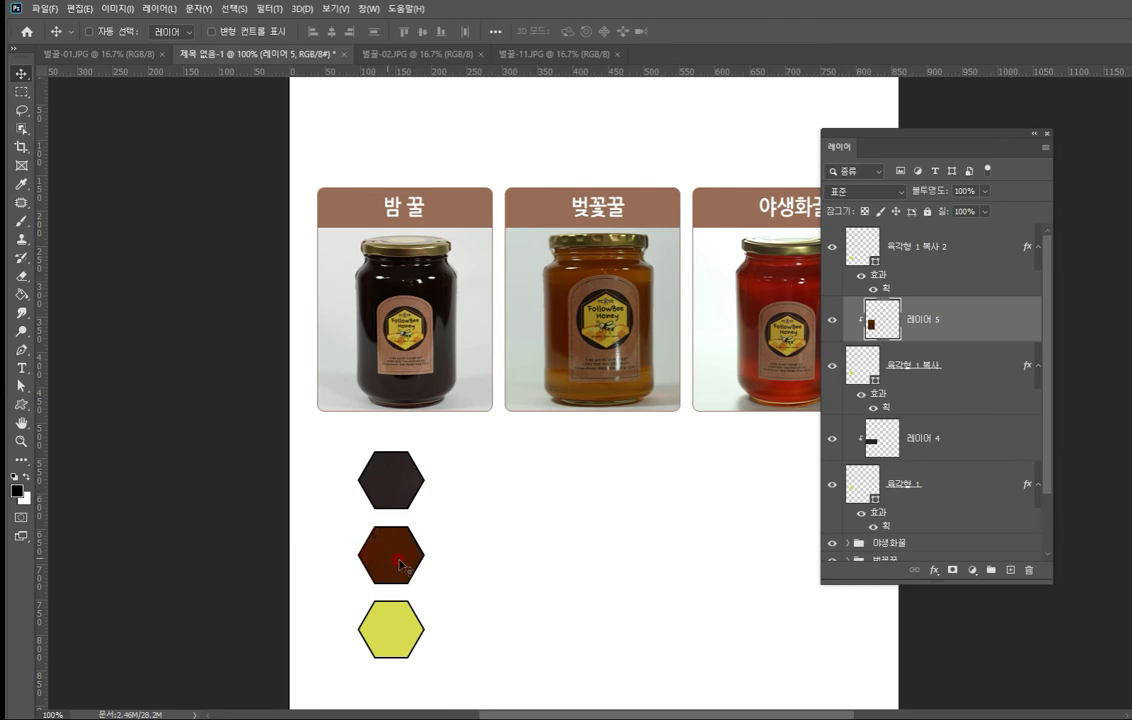
- Scale the amber honey patch to about 69% and reposition it so it fully covers the middle hexagon
{"action": "key", "text": "ctrl+t"}
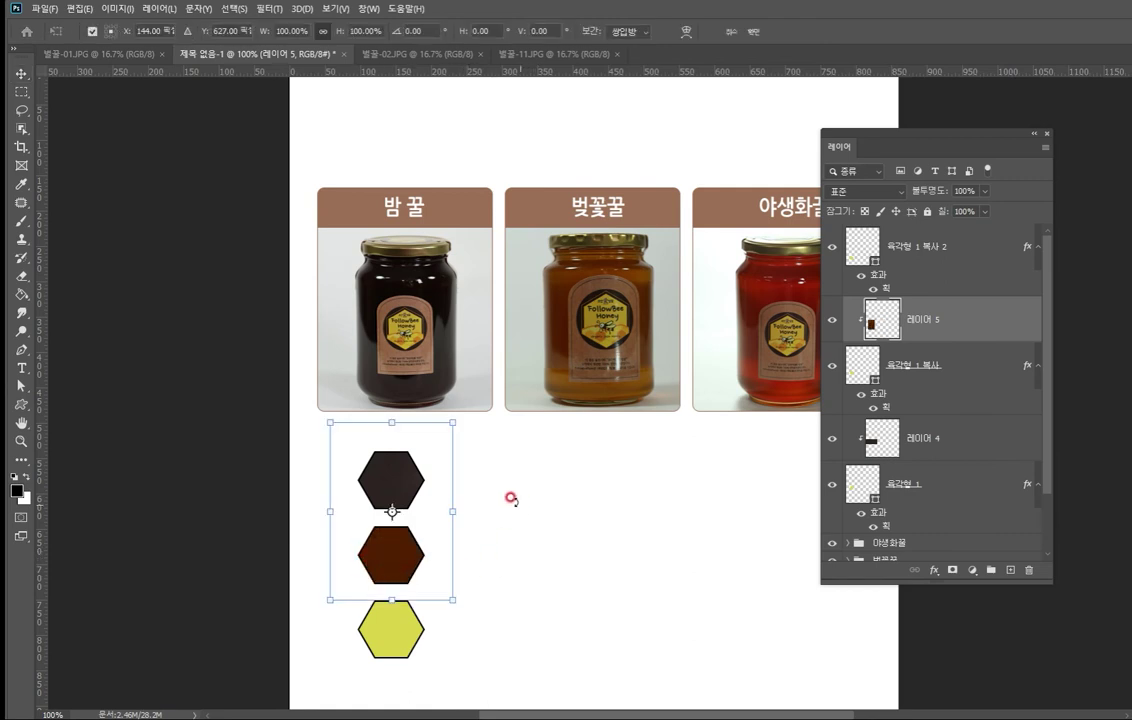
{"action": "left_click_drag", "start_coordinate": [453, 421], "coordinate": [414, 478]}
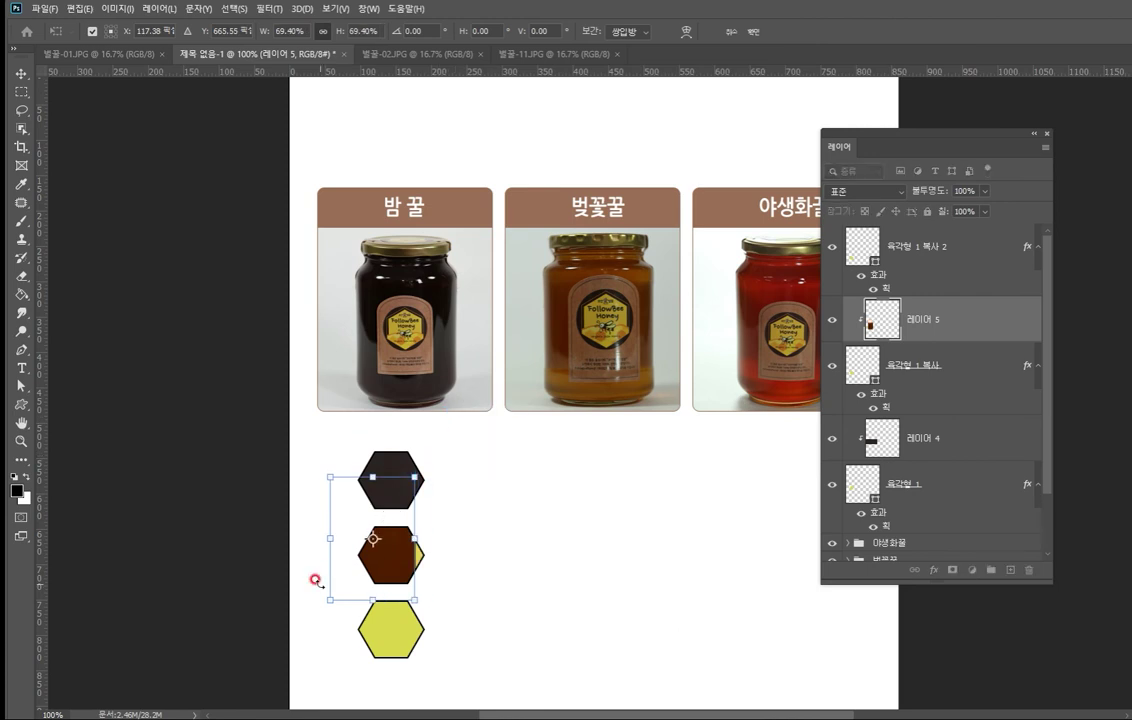
{"action": "left_click_drag", "start_coordinate": [350, 570], "coordinate": [367, 573]}
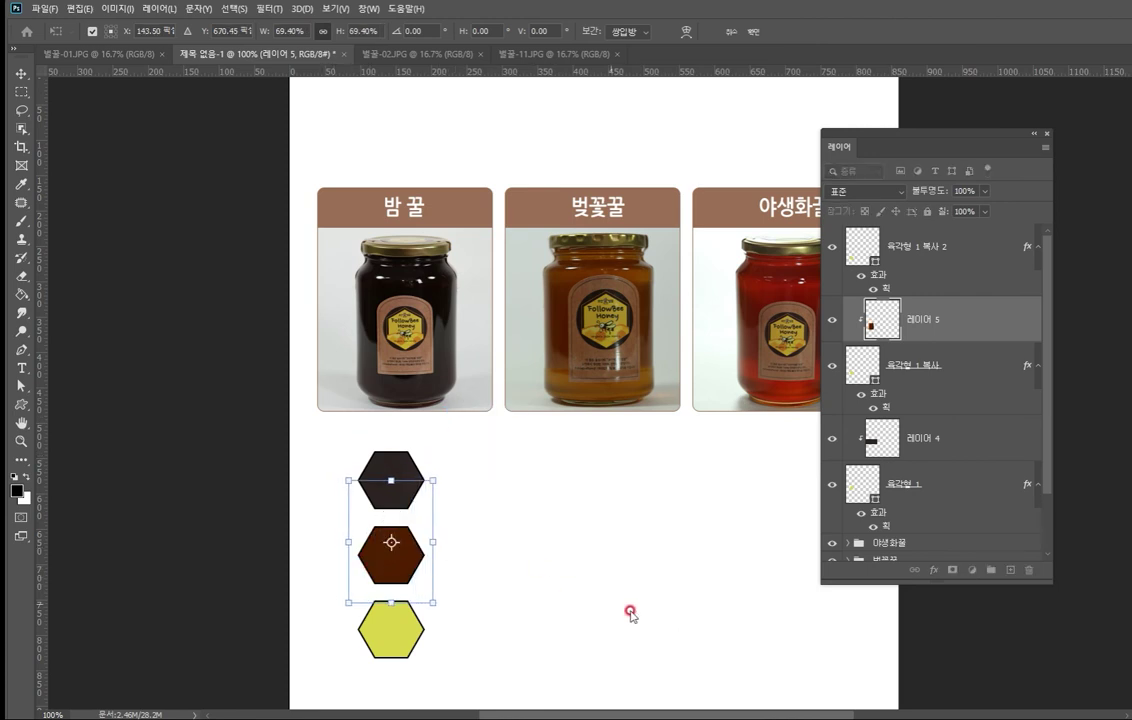
{"action": "key", "text": "Return"}
- In 벌꿀-11.JPG, clear the existing selection and copy a rectangular area of red honey just above the jar's label
{"action": "key", "text": "ctrl+Tab"}
{"action": "key", "text": "ctrl+Tab"}
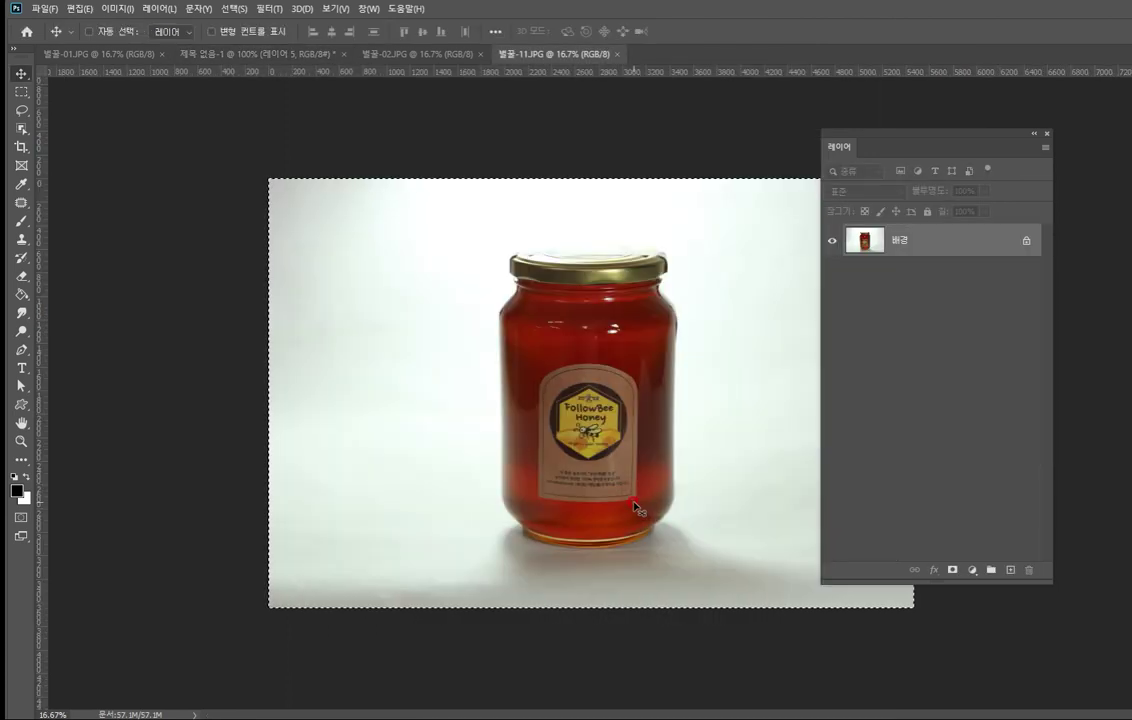
{"action": "key", "text": "ctrl+d"}
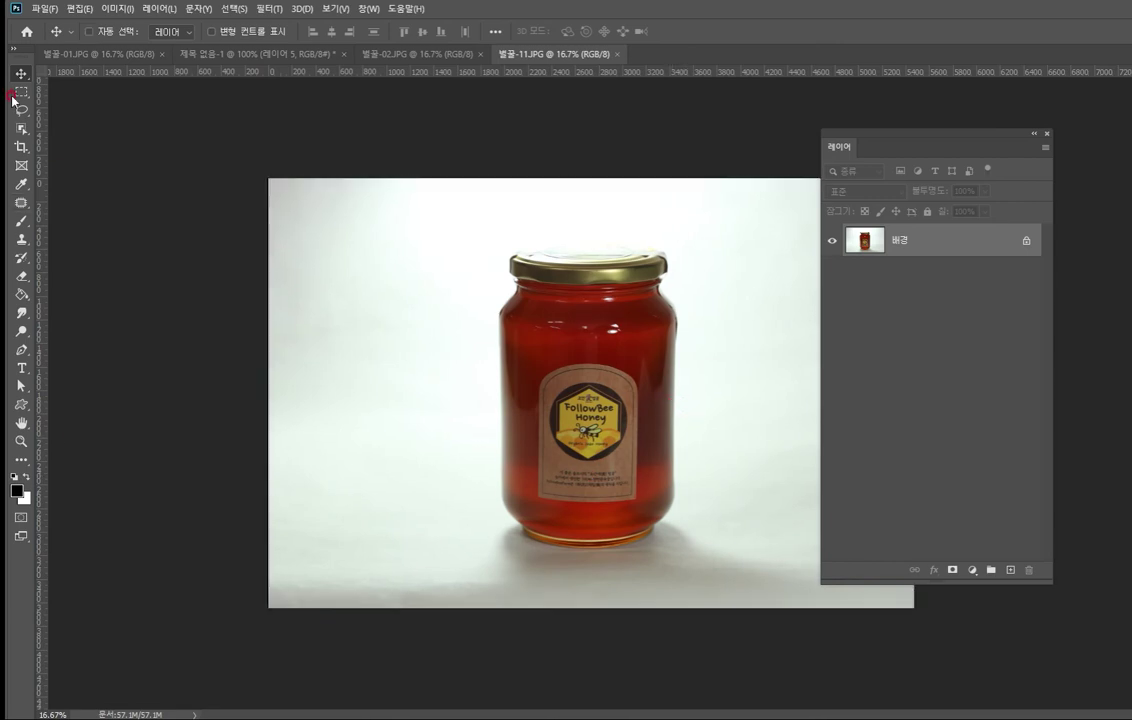
{"action": "left_click", "coordinate": [21, 92]}
{"action": "left_click_drag", "start_coordinate": [553, 345], "coordinate": [587, 355]}
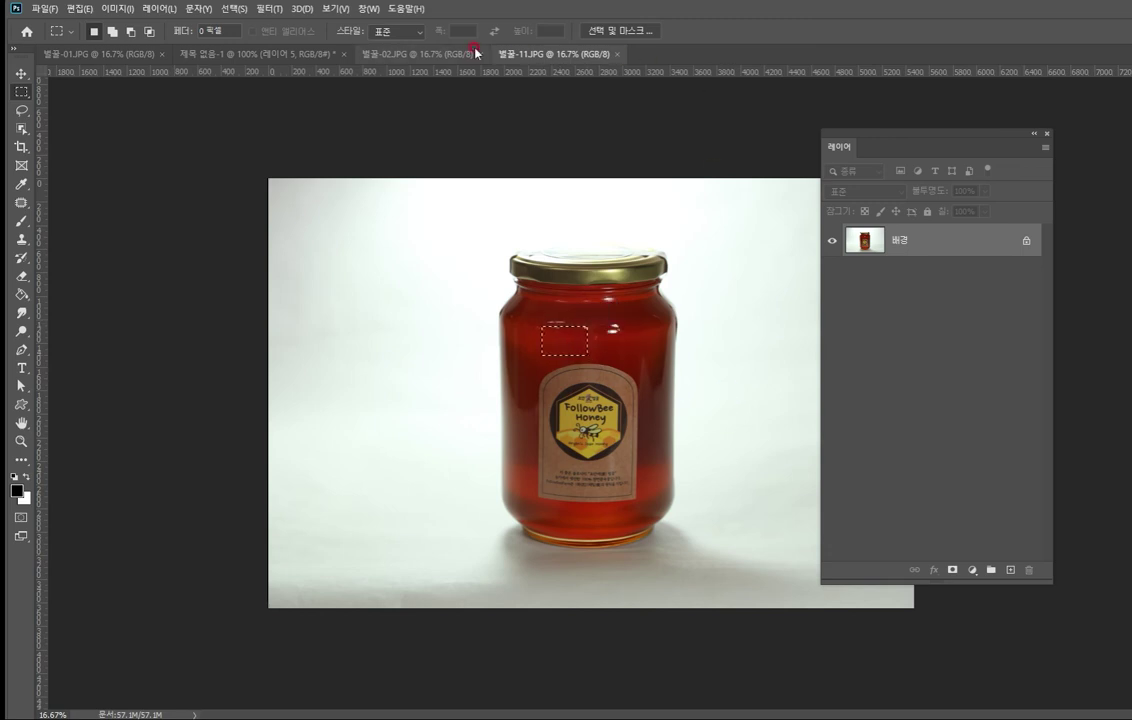
- Paste the red honey patch into 제목 없음-1 directly above the 육각형 1 복사 2 layer and move it over the lowest hexagon
{"action": "left_click", "coordinate": [270, 54]}
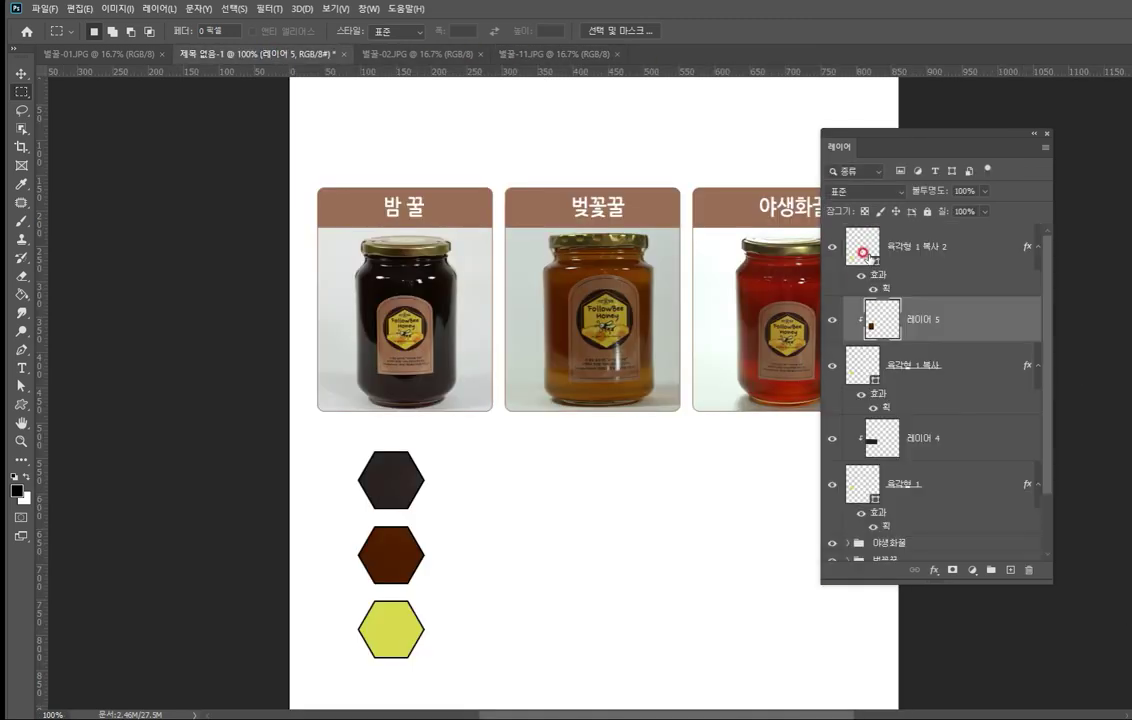
{"action": "left_click", "coordinate": [912, 250]}
{"action": "left_click", "coordinate": [832, 246]}
{"action": "left_click", "coordinate": [832, 247]}
{"action": "key", "text": "ctrl+v"}
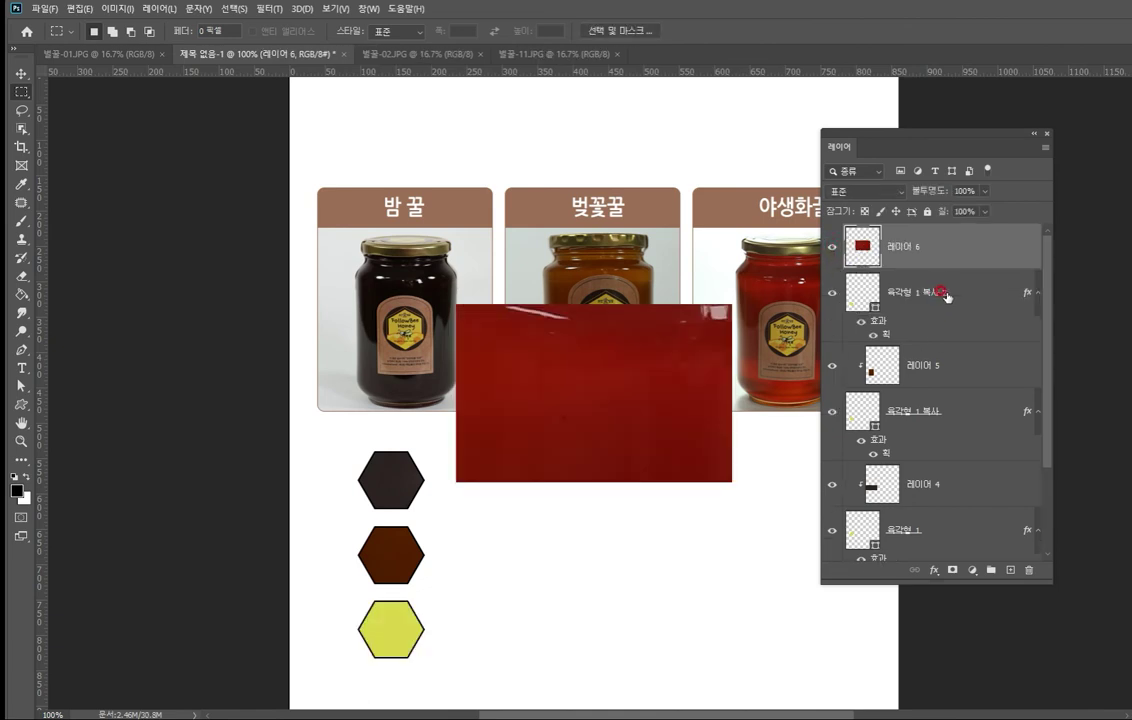
{"action": "left_click", "coordinate": [21, 73]}
{"action": "left_click_drag", "start_coordinate": [606, 389], "coordinate": [441, 610]}
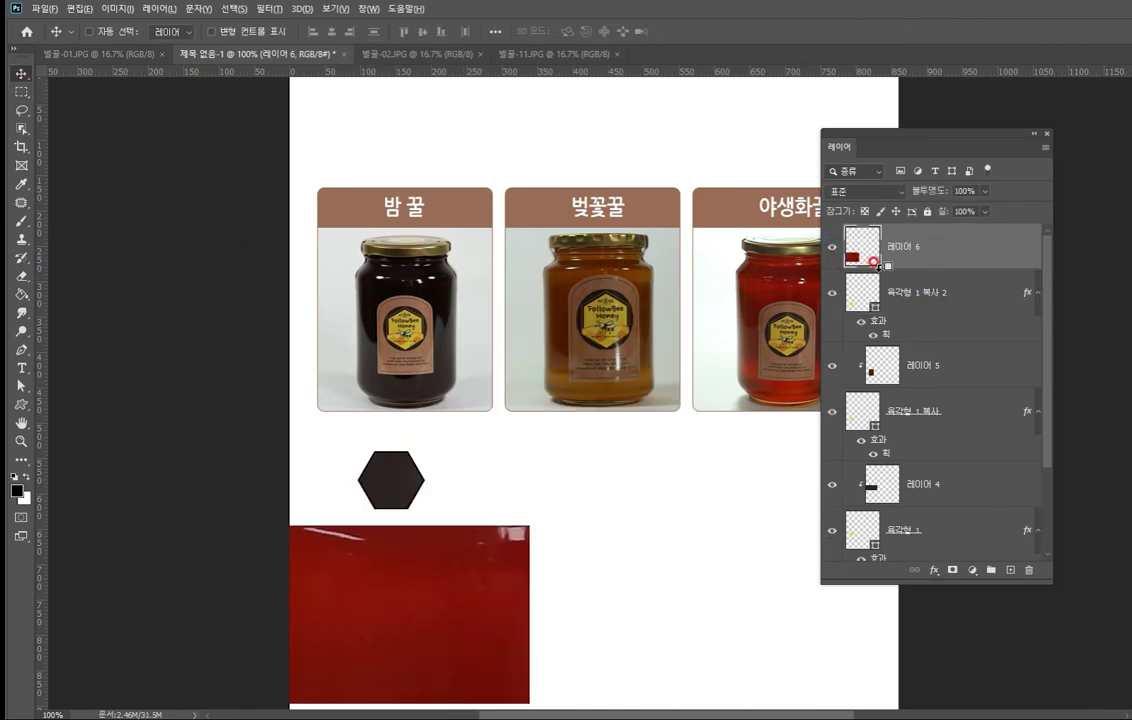
- Clip the red honey patch to the 육각형 1 복사 2 hexagon, scale it to about 63% and centre it over the hexagon
{"action": "left_click", "coordinate": [873, 262], "text": "alt"}
{"action": "key", "text": "ctrl+t"}
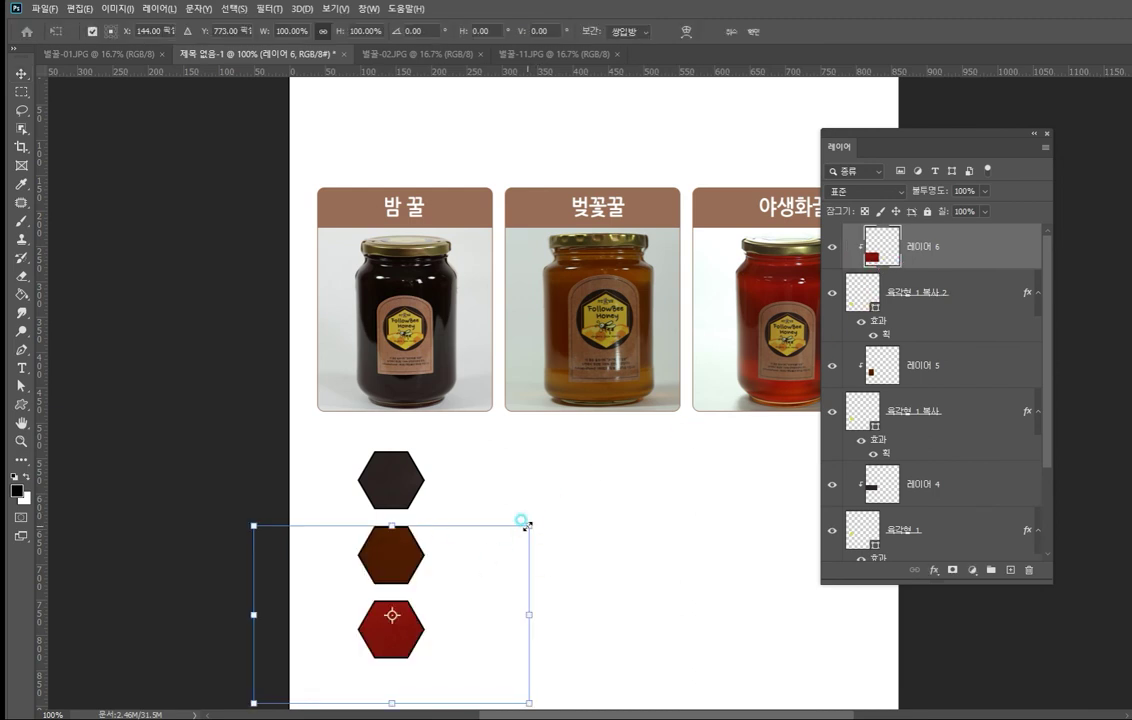
{"action": "left_click_drag", "start_coordinate": [522, 521], "coordinate": [430, 594]}
{"action": "left_click_drag", "start_coordinate": [364, 681], "coordinate": [412, 670]}
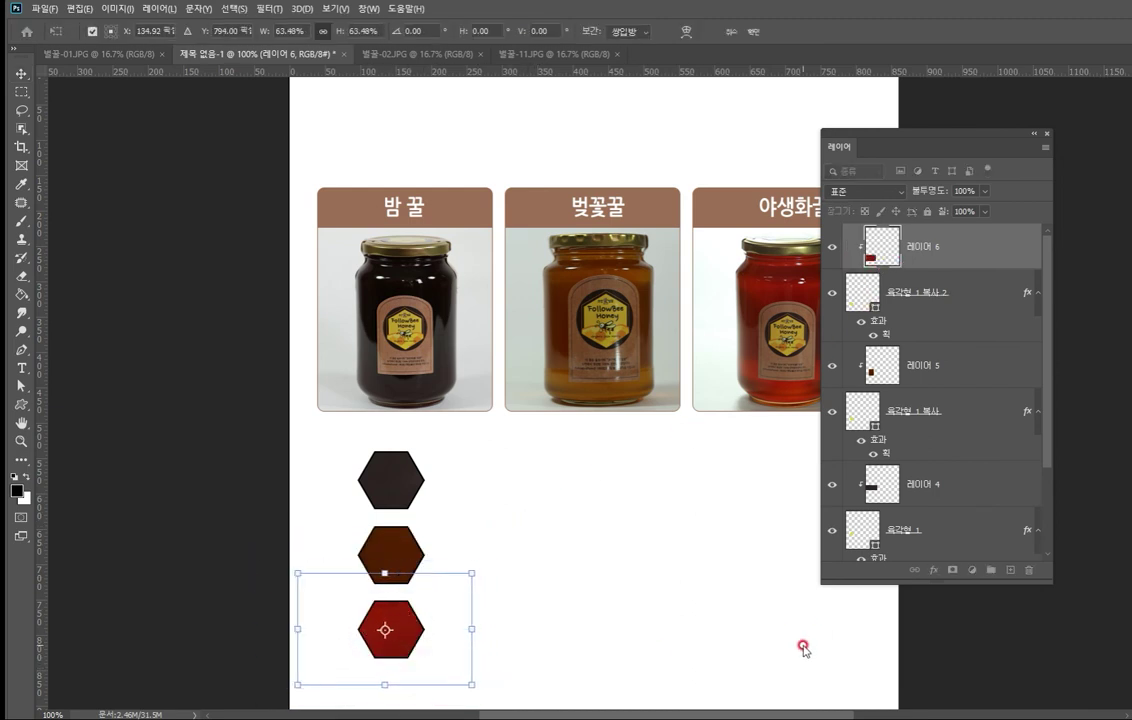
{"action": "key", "text": "Return"}
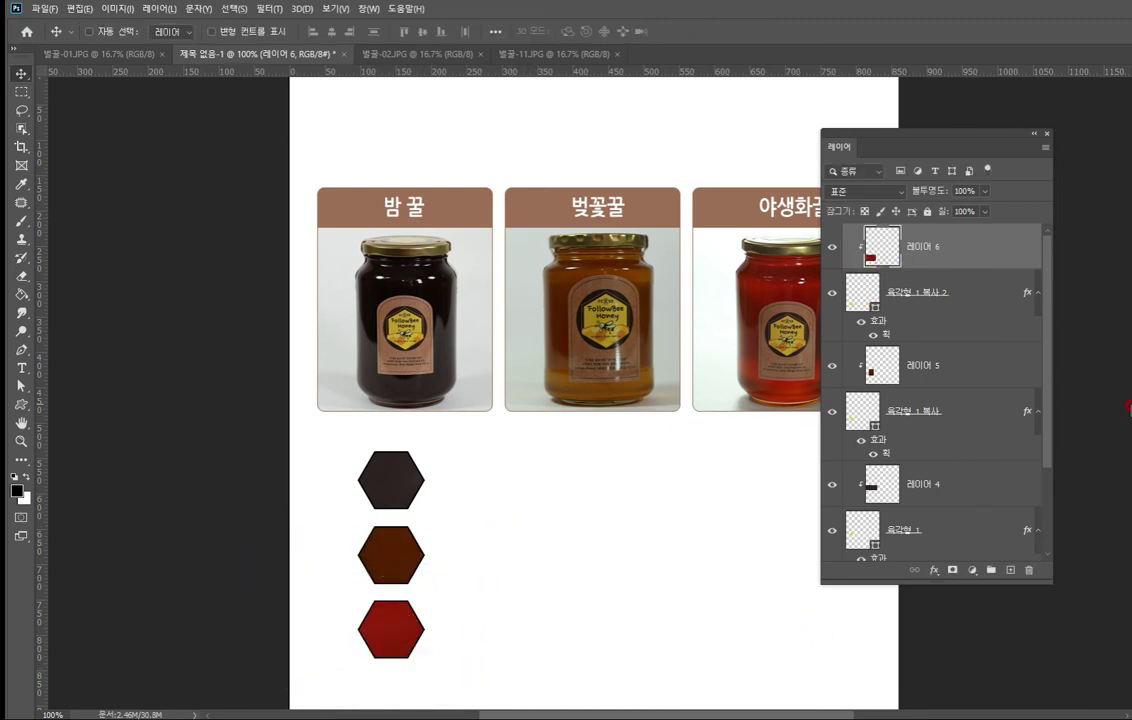
- Add the text label 밤꿀 just to the right of the uppermost, dark hexagon
{"action": "left_click", "coordinate": [21, 368]}
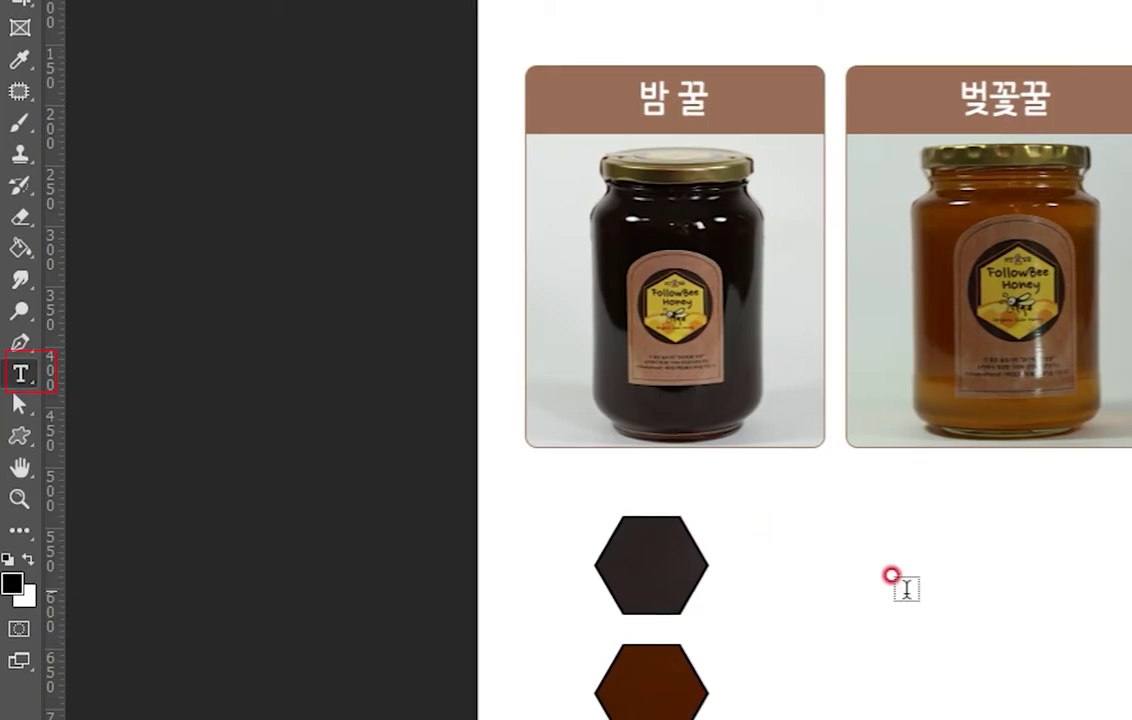
{"action": "left_click", "coordinate": [743, 572]}
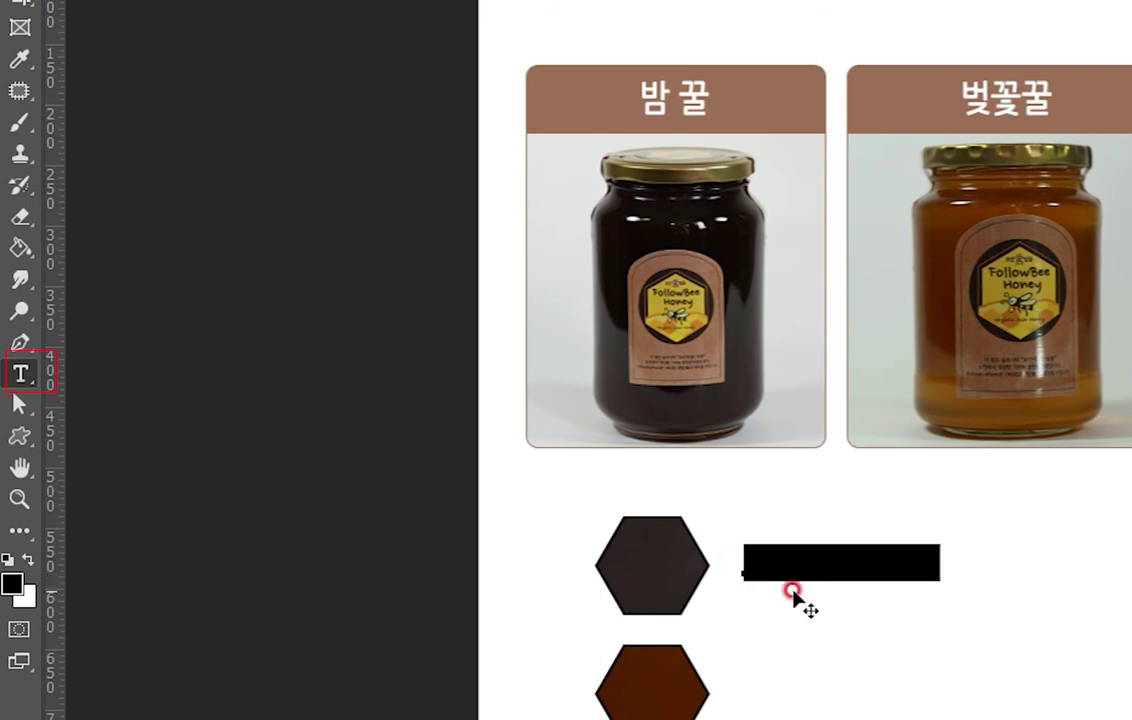
{"action": "key", "text": "Delete"}
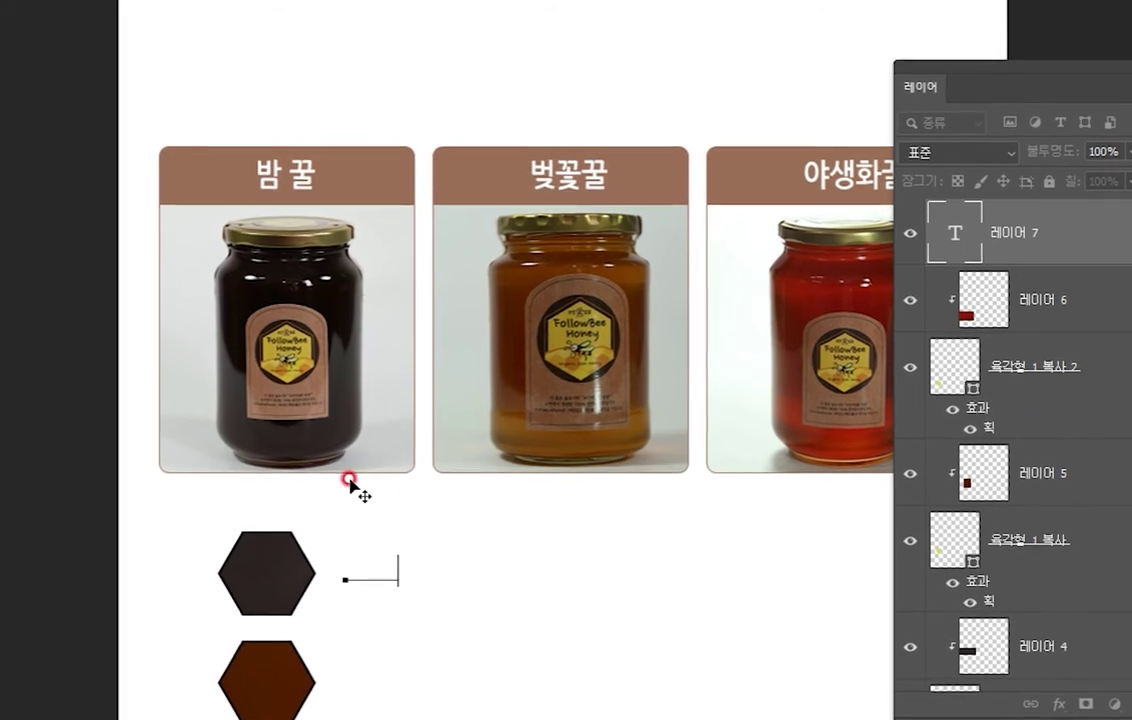
{"action": "left_click", "coordinate": [954, 233]}
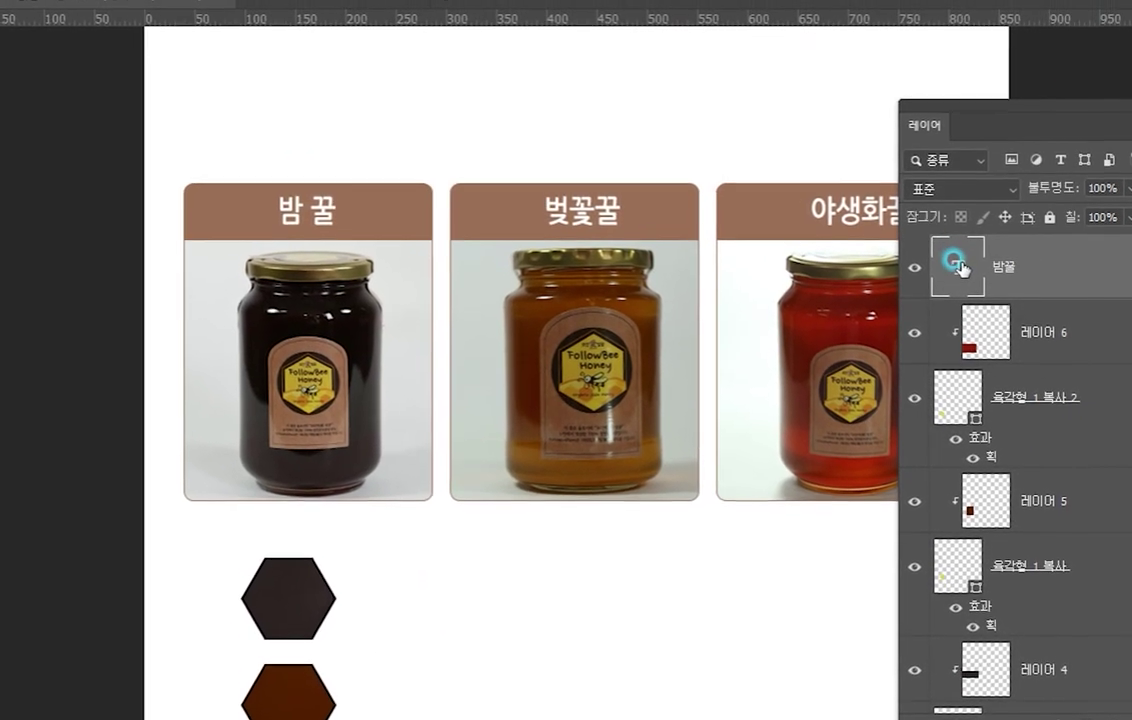
- Change the colour of the 밤꿀 text label to black (000000)
{"action": "double_click", "coordinate": [958, 278]}
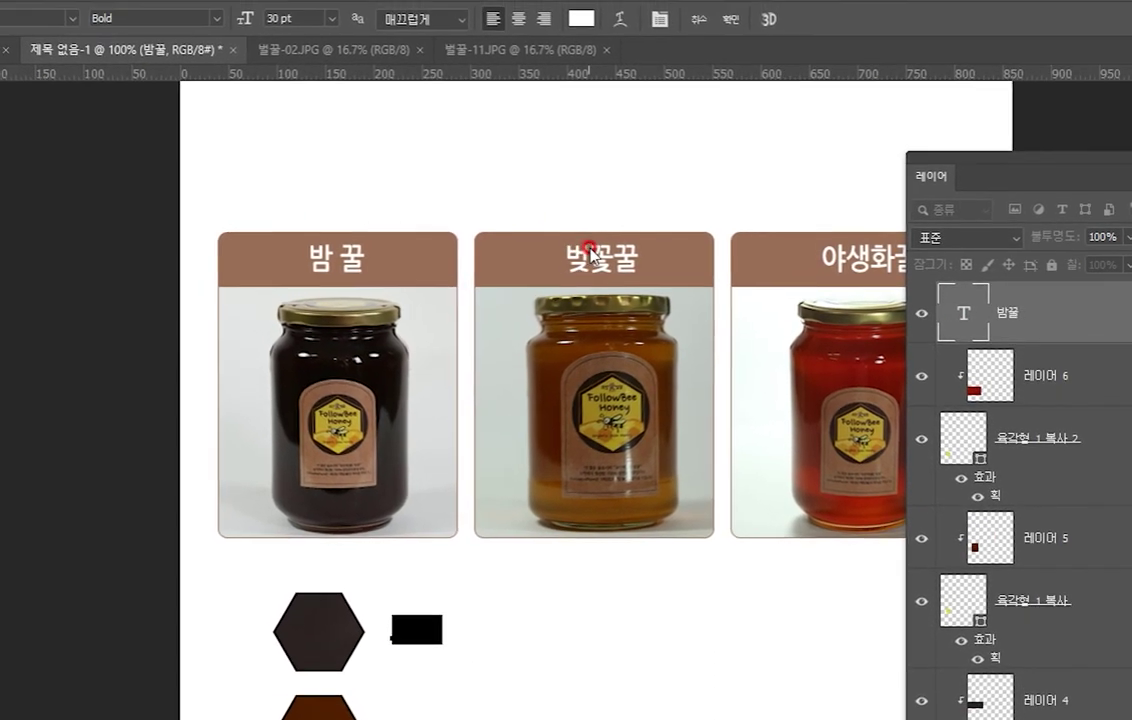
{"action": "left_click", "coordinate": [585, 29]}
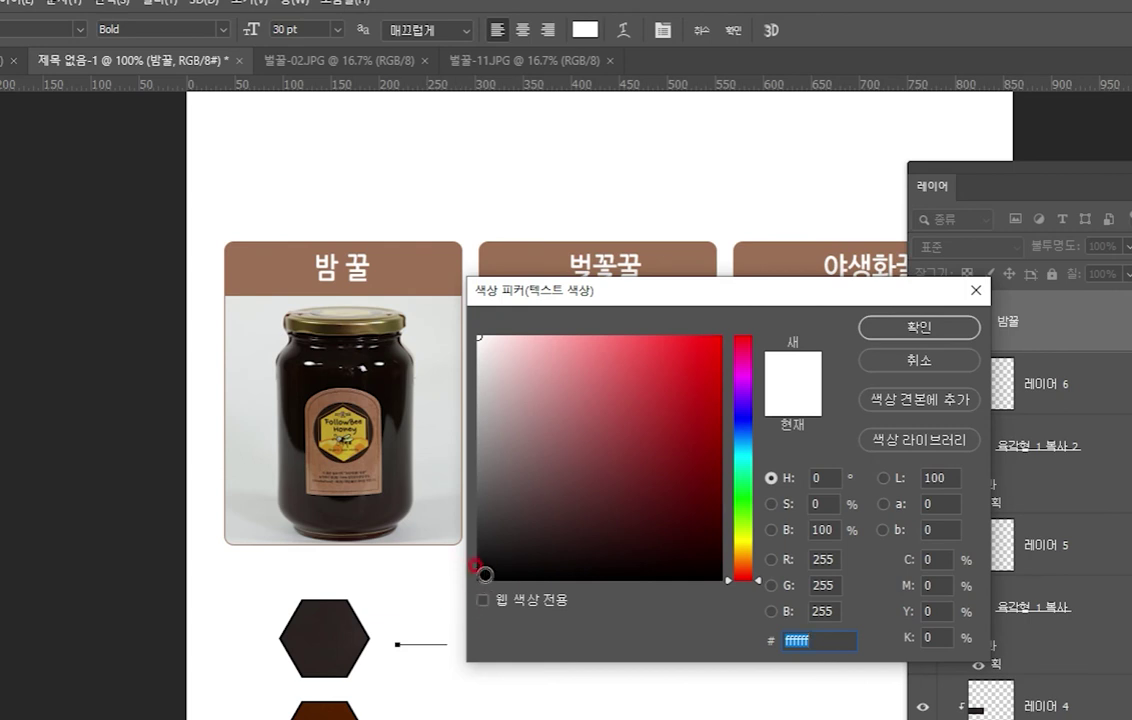
{"action": "left_click", "coordinate": [480, 577]}
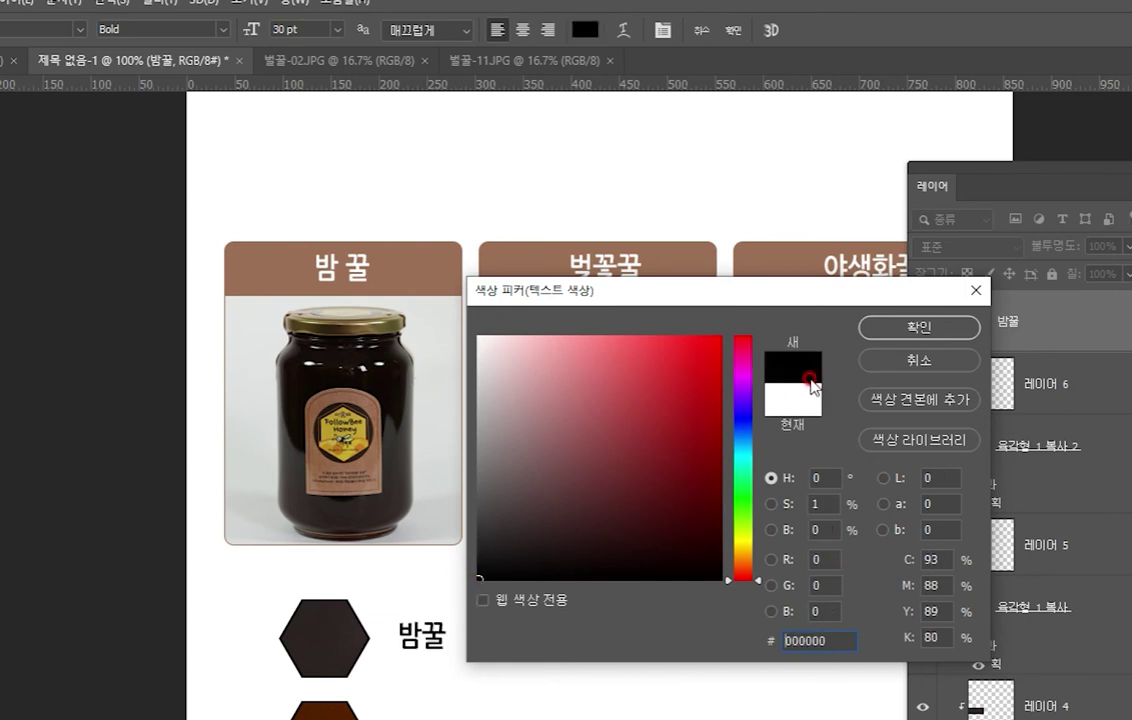
{"action": "left_click", "coordinate": [919, 327]}
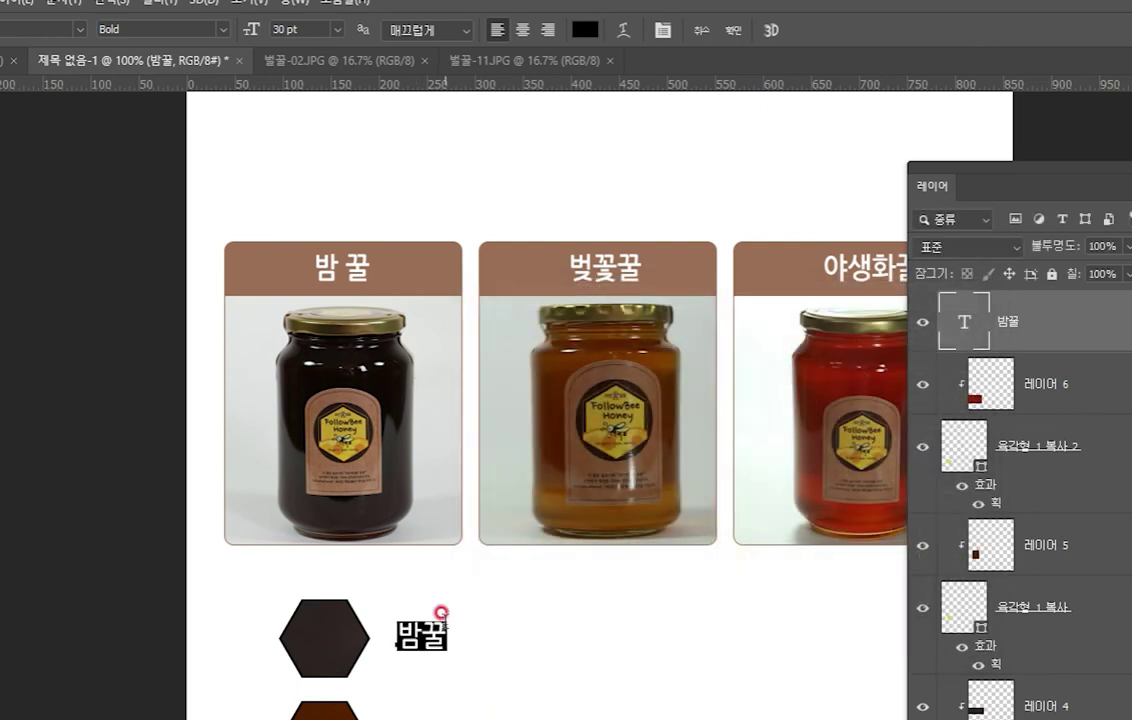
{"action": "key", "text": "ctrl+Return"}
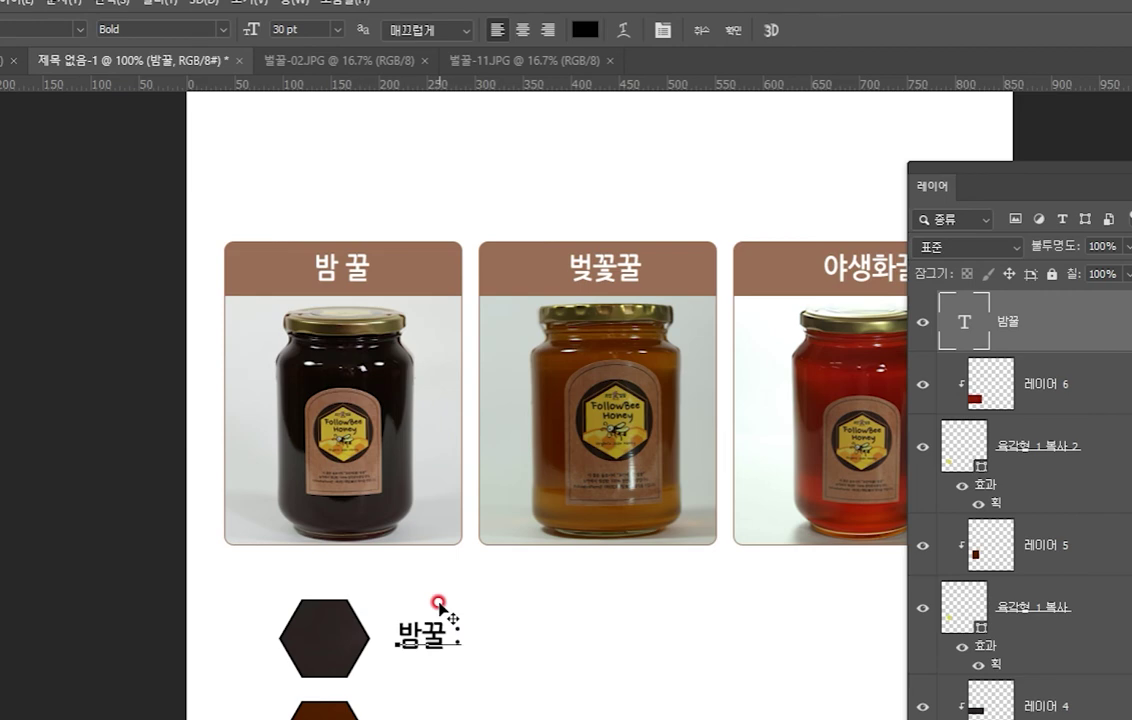
- Extend the 밤꿀 label beside the dark hexagon to read "밤꿀 : 6월말경 밤꽃이 지고 난 뒤 따는 꿀"
{"action": "type", "text": ": 6월말경 밤꽃이 지고 난 뒤 "}
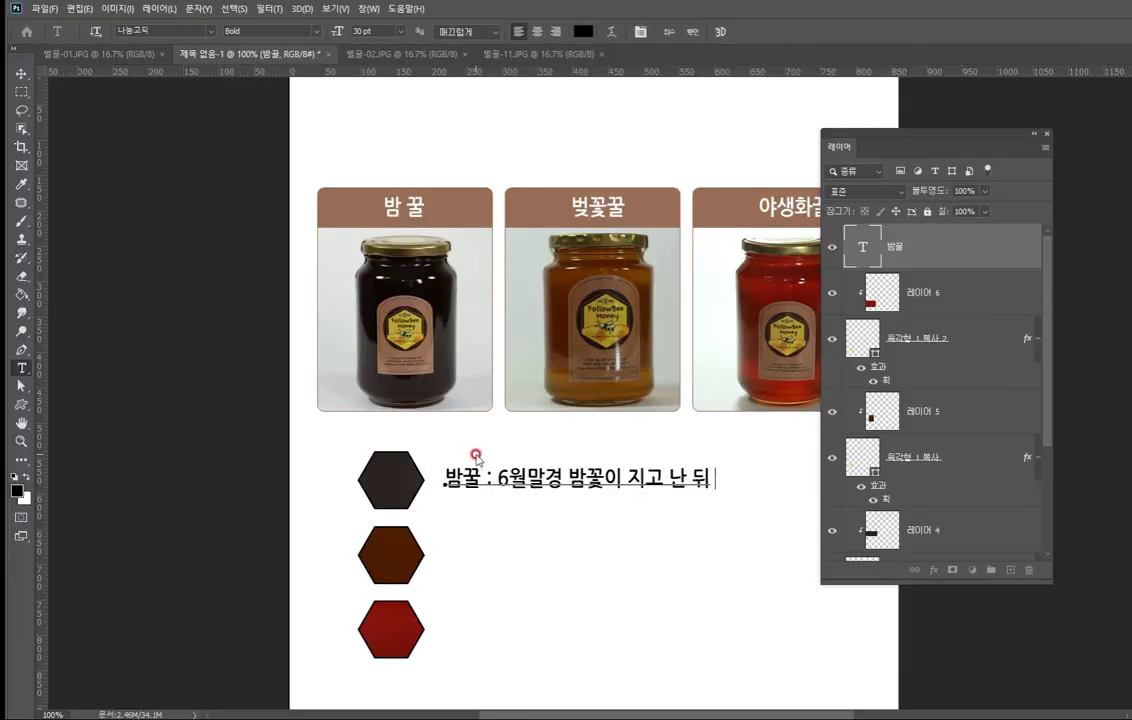
{"action": "type", "text": "따는 꿀"}
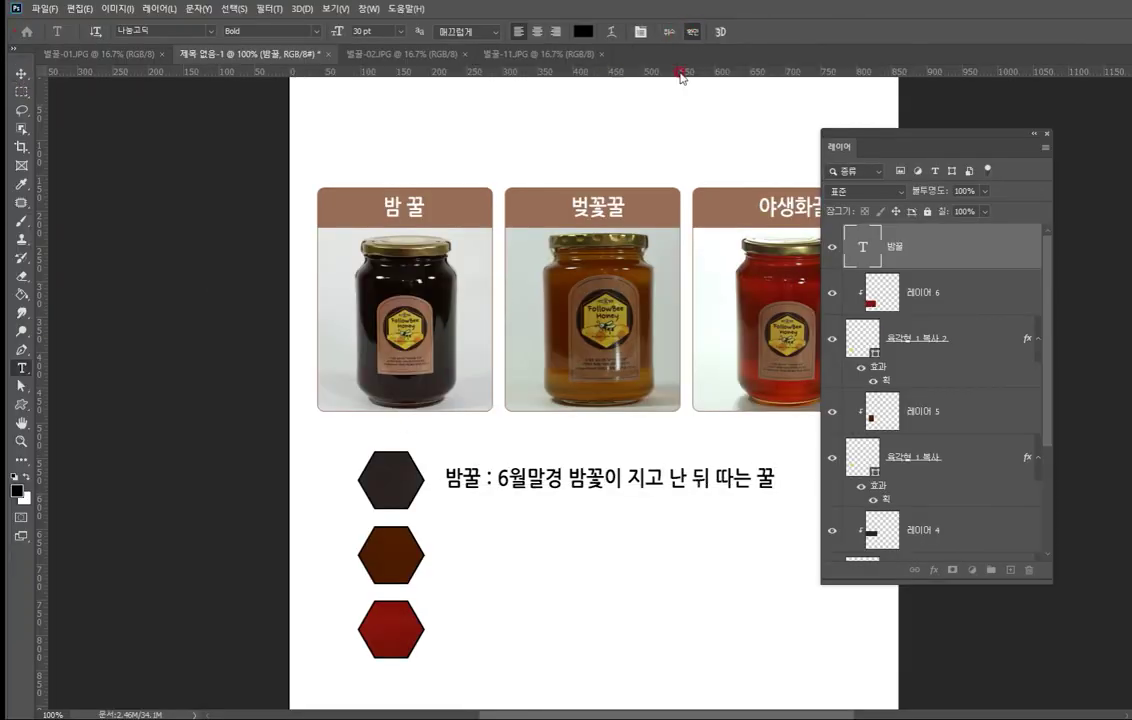
{"action": "key", "text": "ctrl+Return"}
- Add the text label "벚꽃꿀 : 5월 초순 벚꽃이 지고 난 뒤 따는 꿀" beside the middle, brown hexagon
{"action": "left_click", "coordinate": [447, 552]}
{"action": "type", "text": "ㅂ벚꽃꿀 :"}
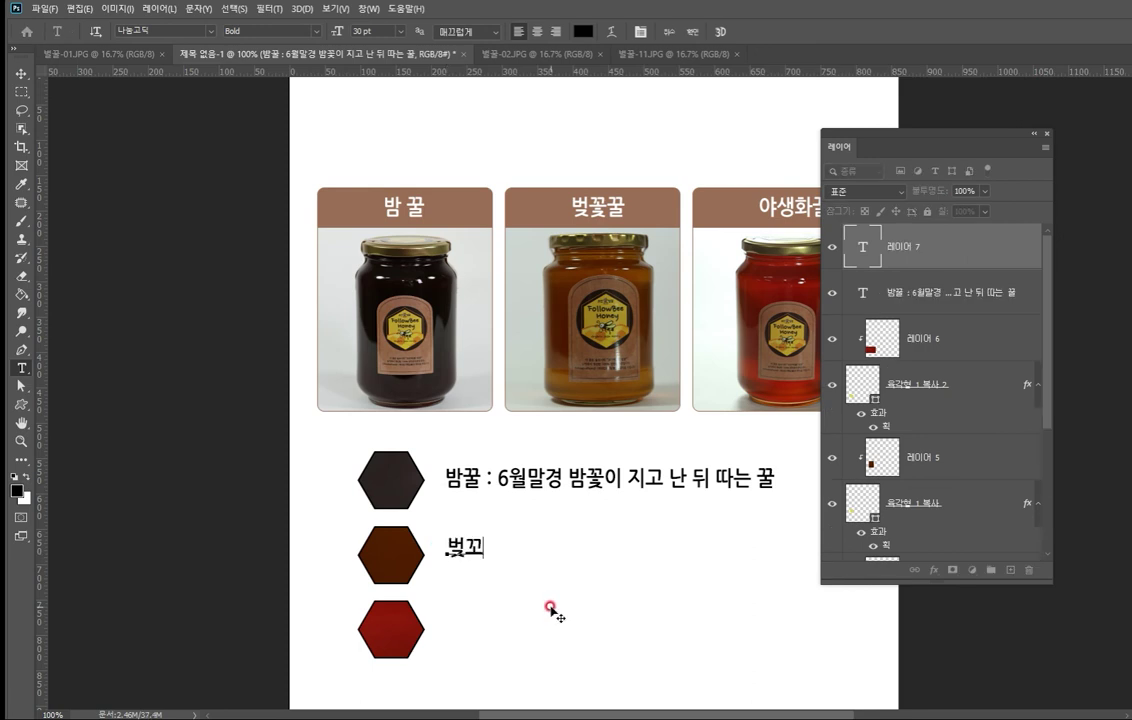
{"action": "type", "text": " 5월 초순 벚"}
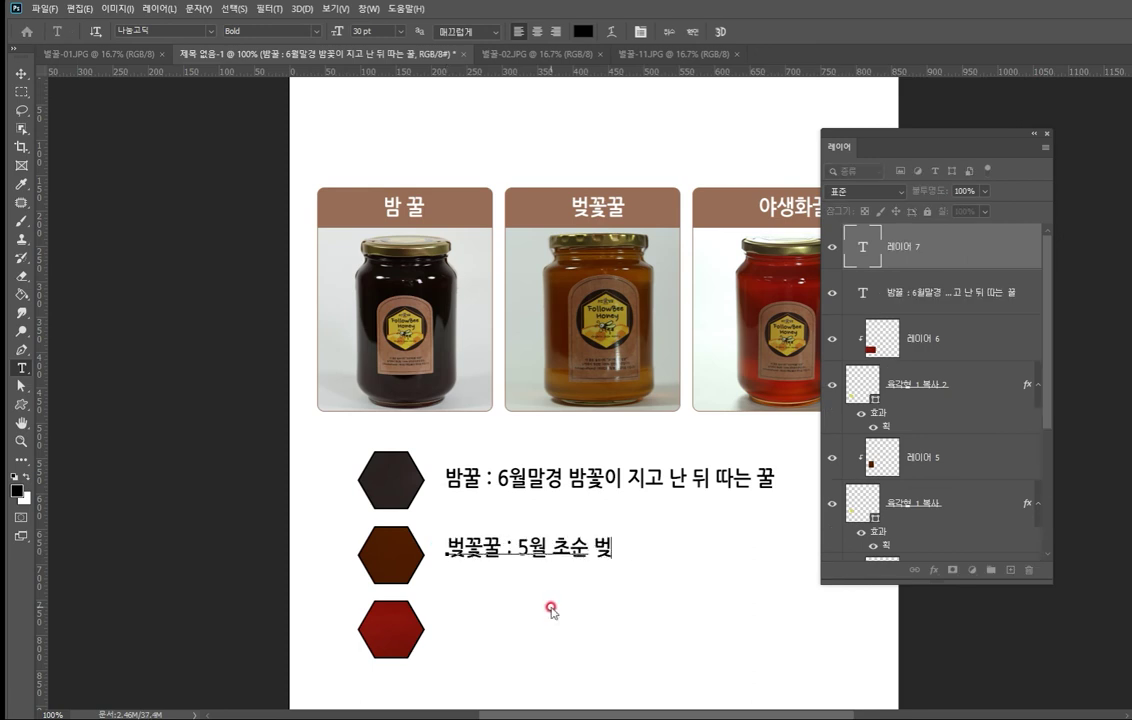
{"action": "type", "text": "꽃이 지고 난 뒤 따는ㄲ"}
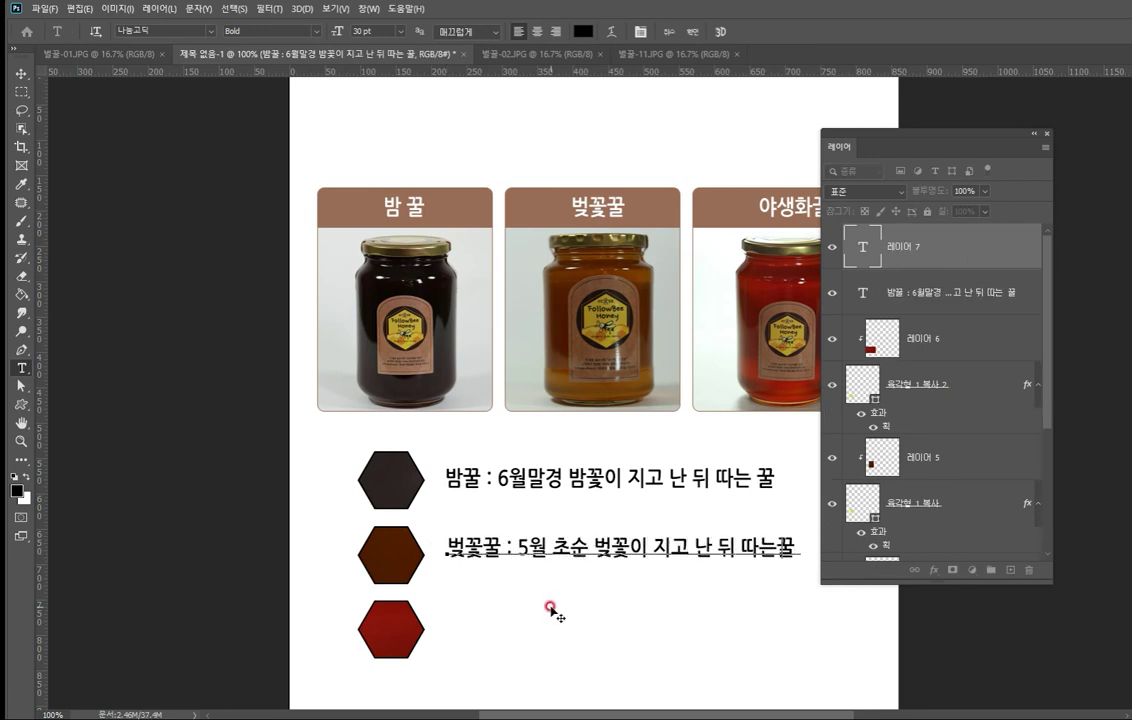
{"action": "key", "text": "ctrl+Return"}
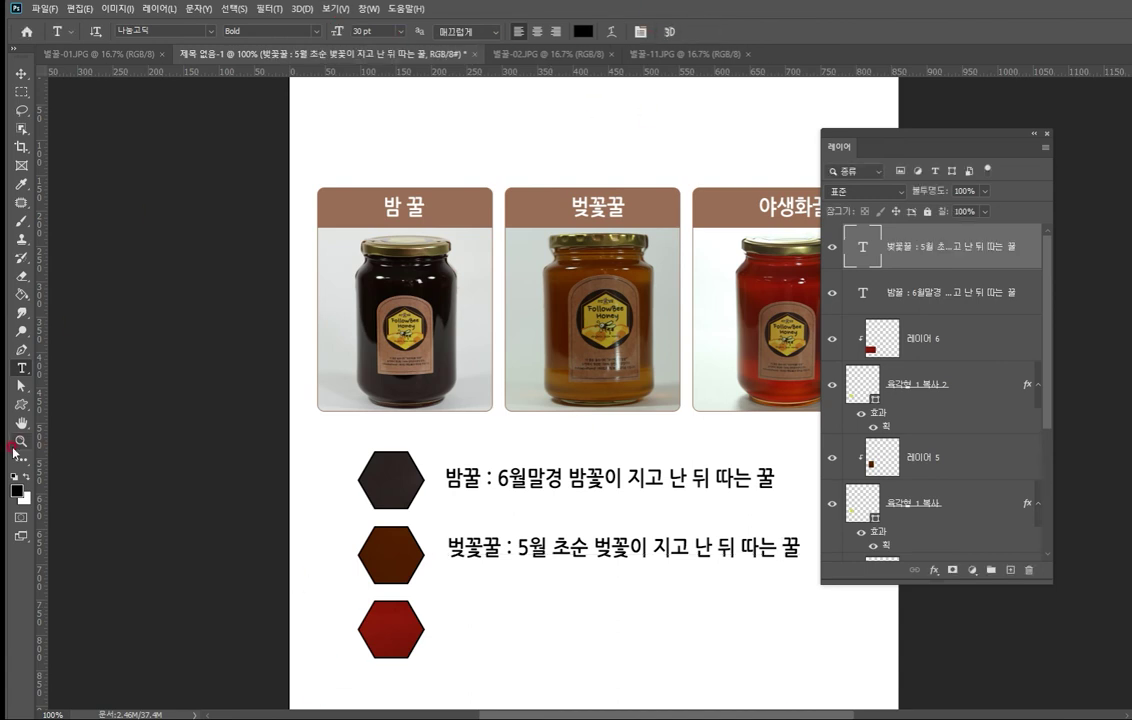
- Add the text label "야생화꿀 : 아카시아꿀을 딴 후 밤꿀을 따기전에 따는 꿀" beside the lowest, red hexagon
{"action": "left_click", "coordinate": [455, 625]}
{"action": "type", "text": "야생화꿀"}
{"action": "type", "text": " : 아카시아꿀을 딴 후 밤꿀을 딱"}
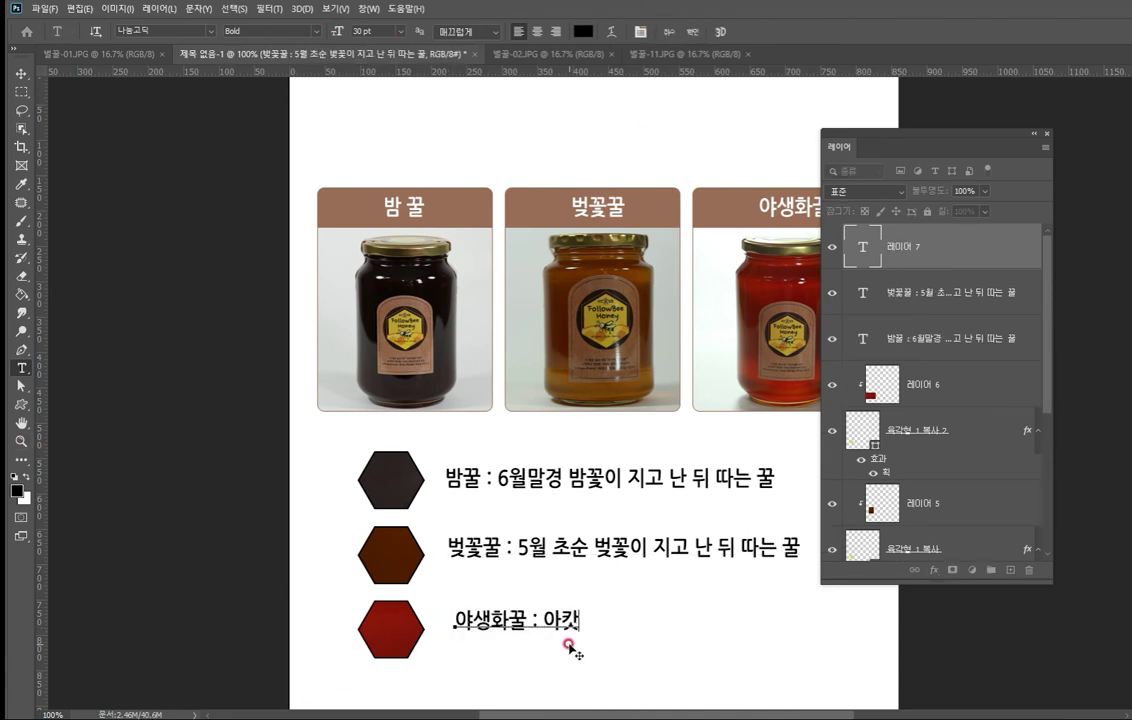
{"action": "type", "text": "기전에 따는 꿀"}
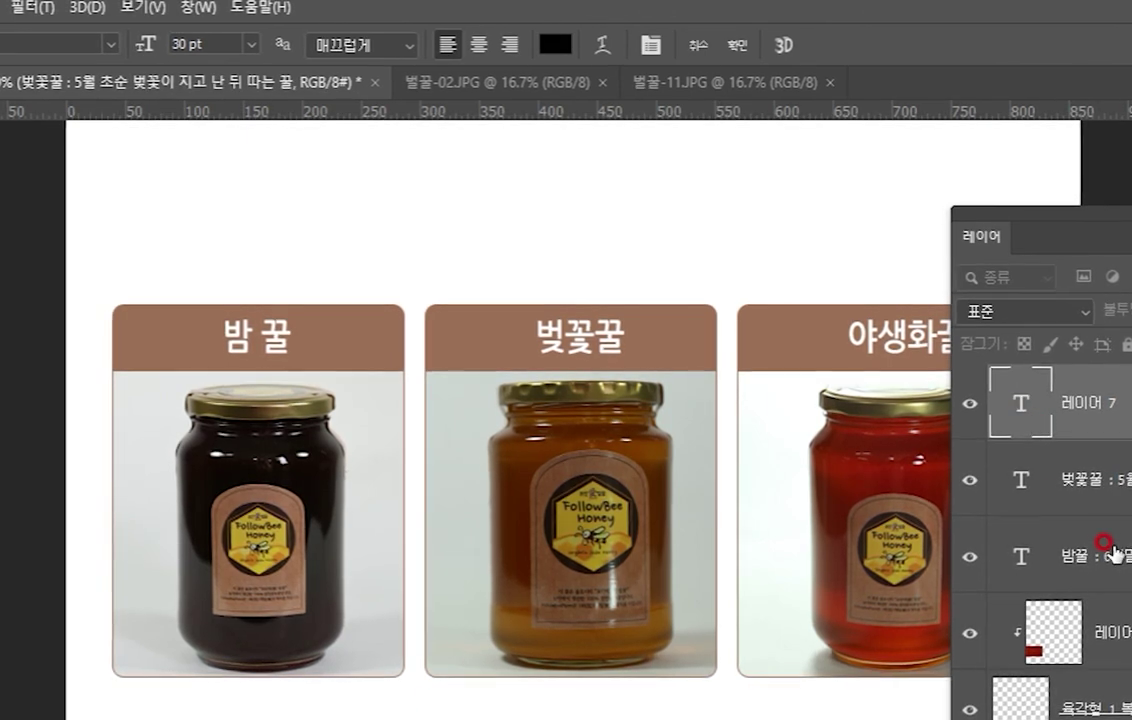
- Set the font size of all three honey description labels to 24 pt and align their left edges
{"action": "left_click", "coordinate": [1040, 556], "text": "shift"}
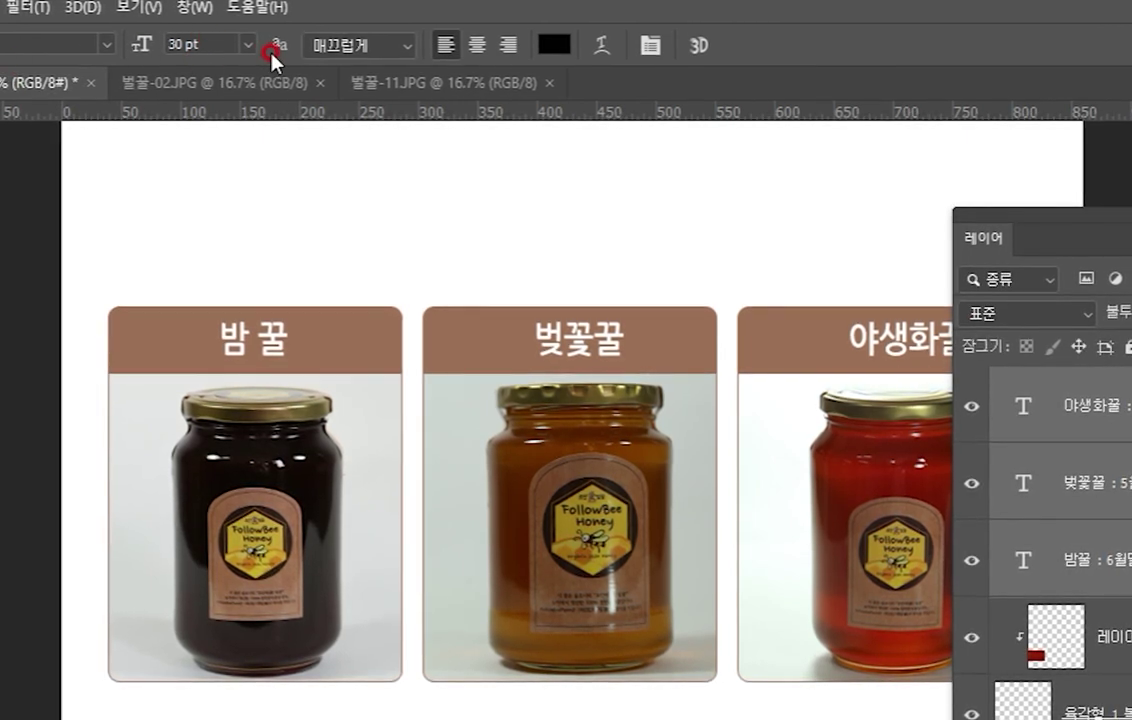
{"action": "left_click", "coordinate": [247, 44]}
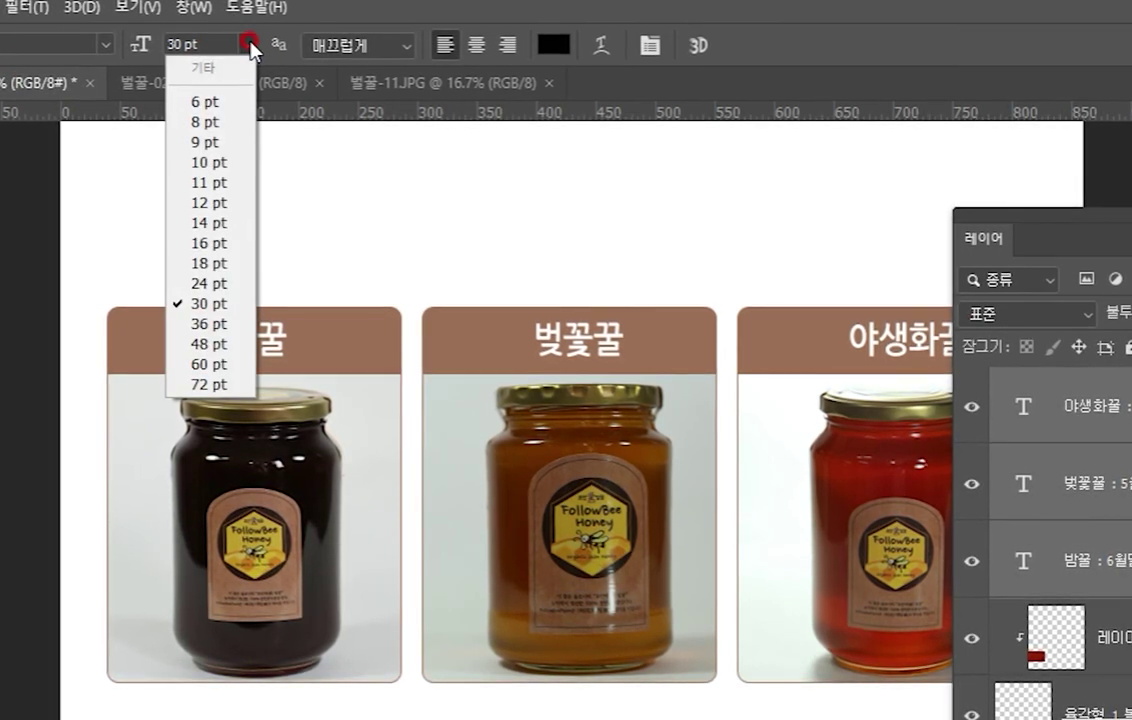
{"action": "left_click", "coordinate": [215, 283]}
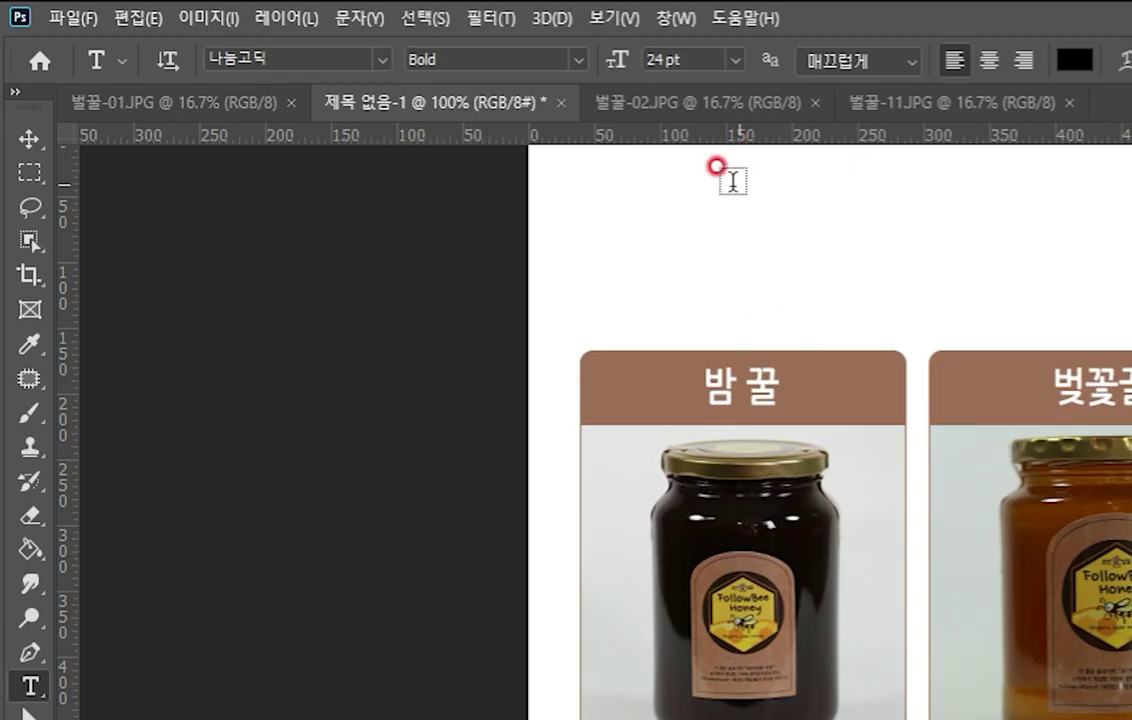
{"action": "left_click", "coordinate": [36, 139]}
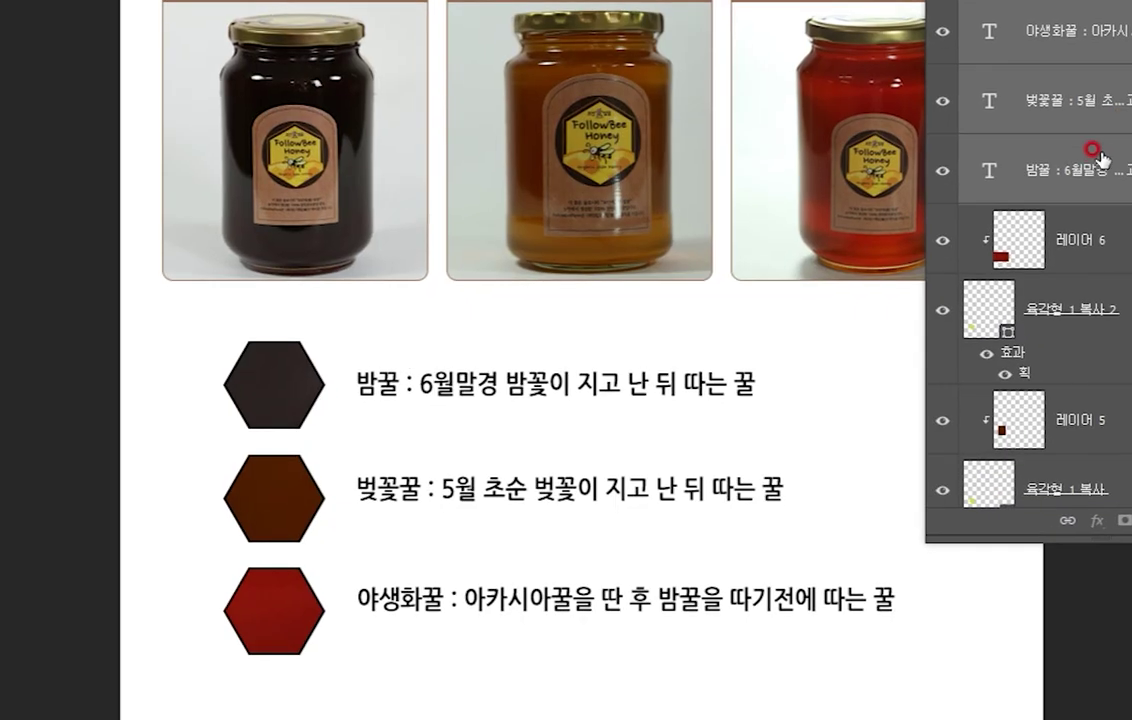
- Move the 야생화꿀 description slightly down so it sits level with the centre of the red hexagon
{"action": "left_click", "coordinate": [1047, 172]}
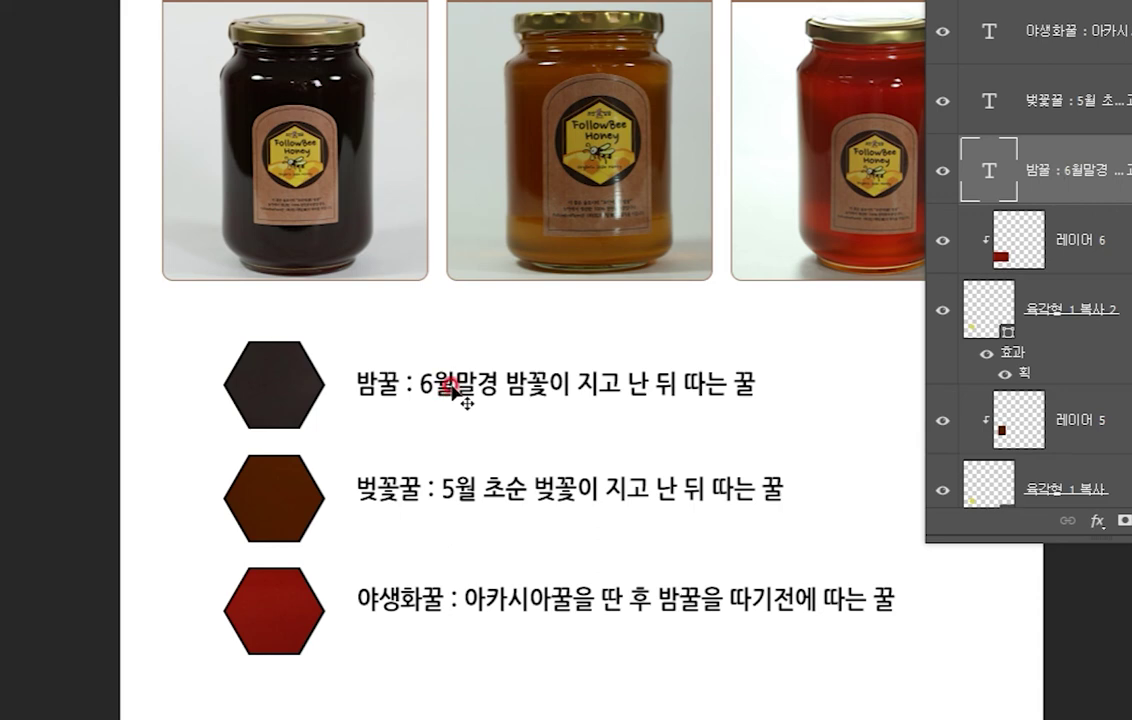
{"action": "left_click", "coordinate": [1063, 33]}
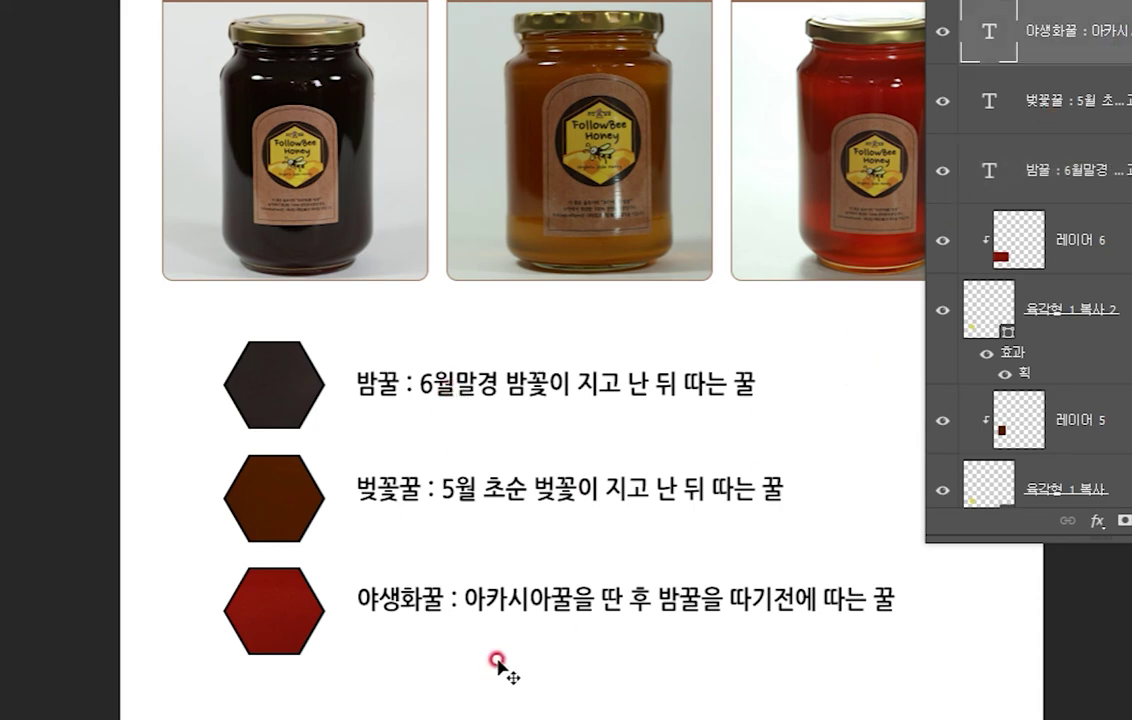
{"action": "left_click_drag", "start_coordinate": [541, 601], "coordinate": [537, 612]}
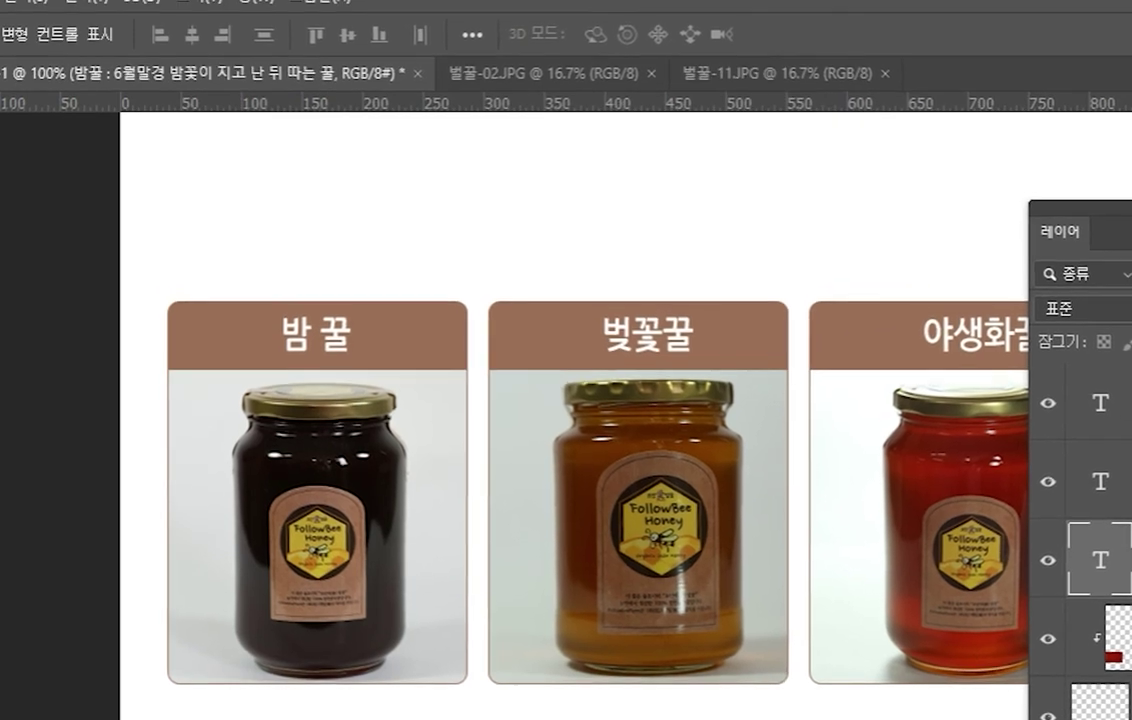
- Distribute the three honey description labels evenly in the vertical direction so each lines up with its hexagon
{"action": "left_click", "coordinate": [1025, 424], "text": "shift"}
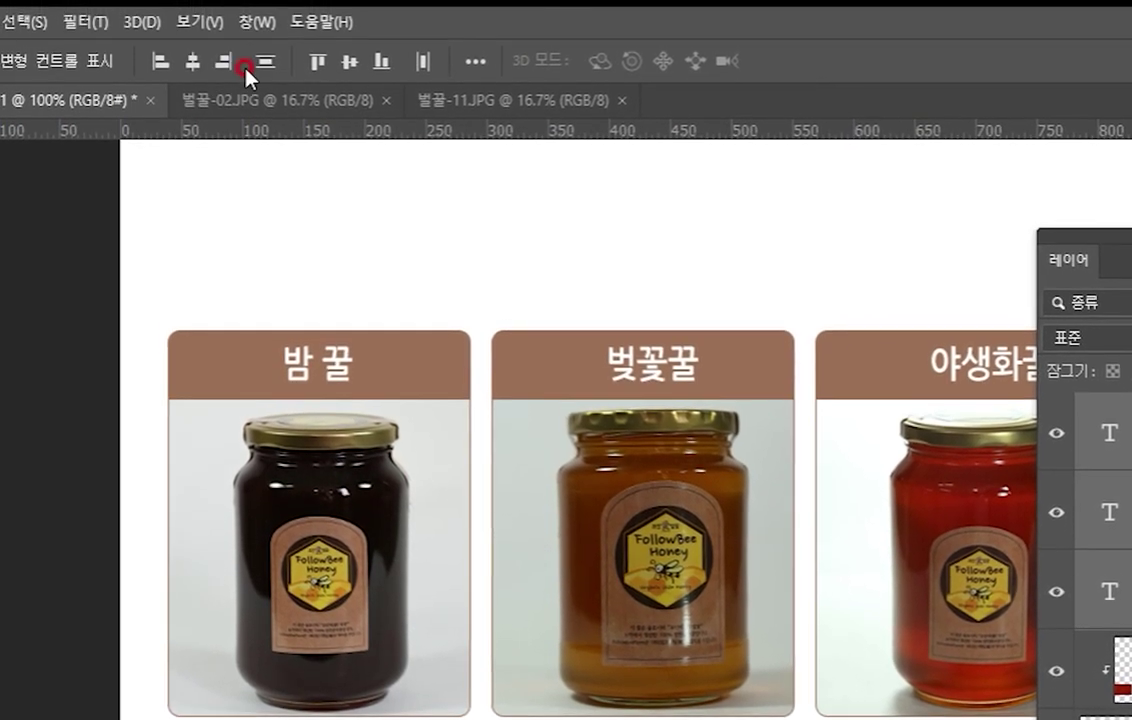
{"action": "left_click", "coordinate": [268, 62]}
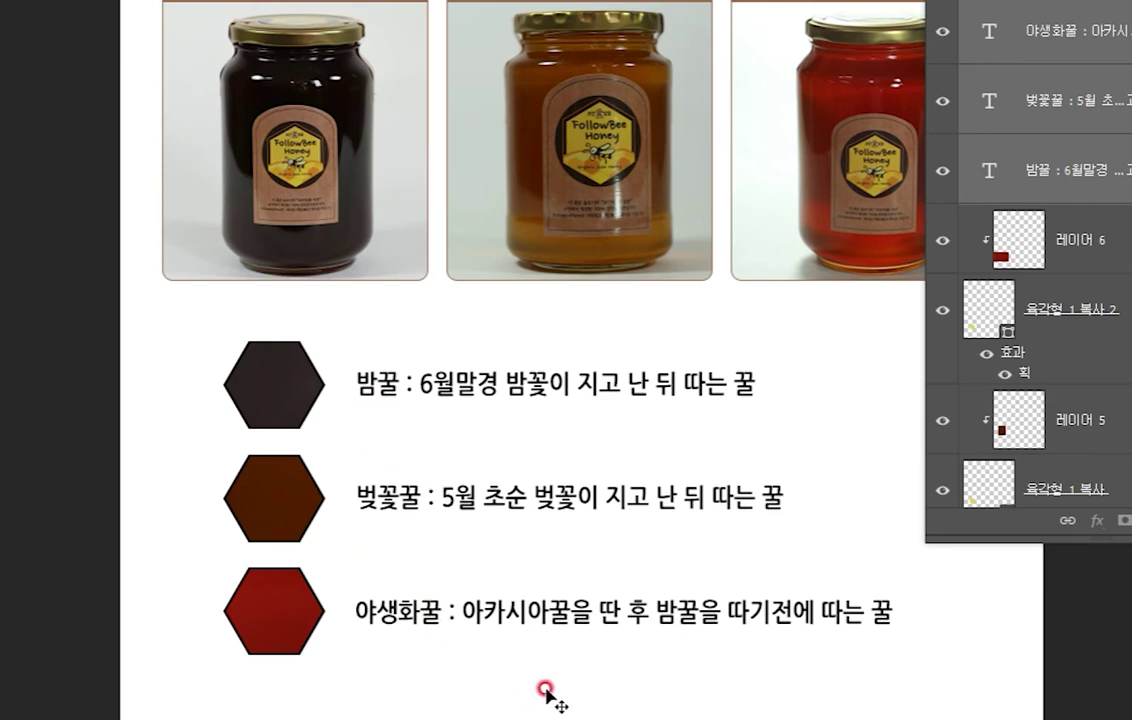
{"action": "left_click", "coordinate": [704, 595]}
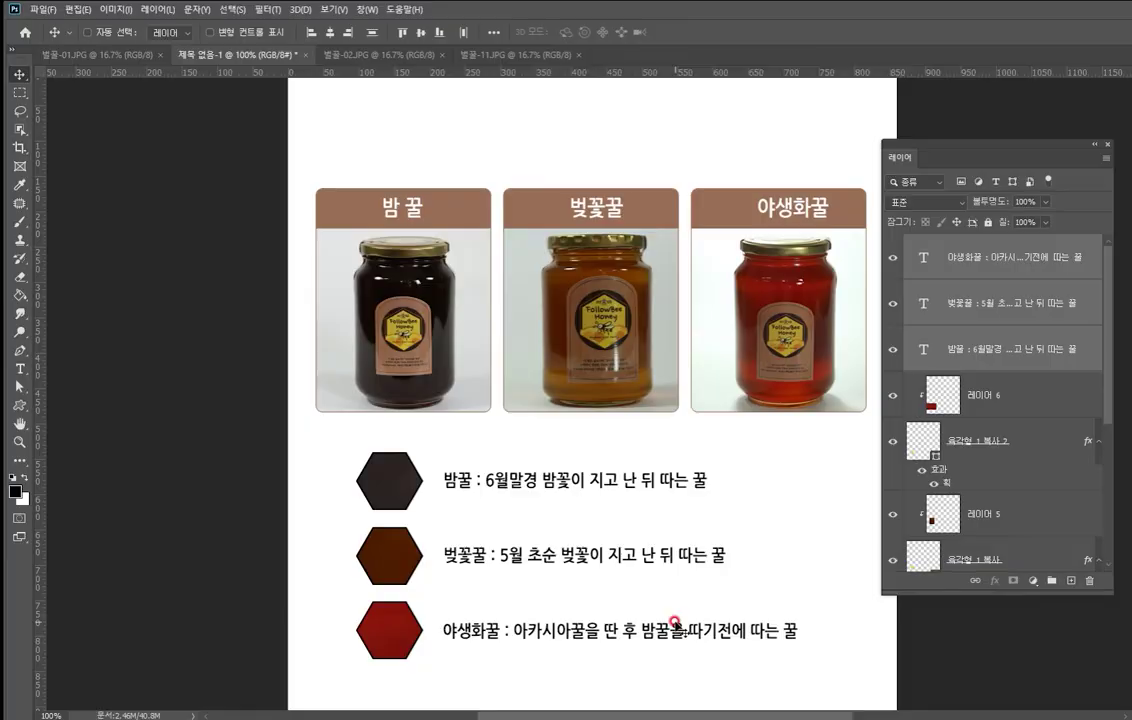